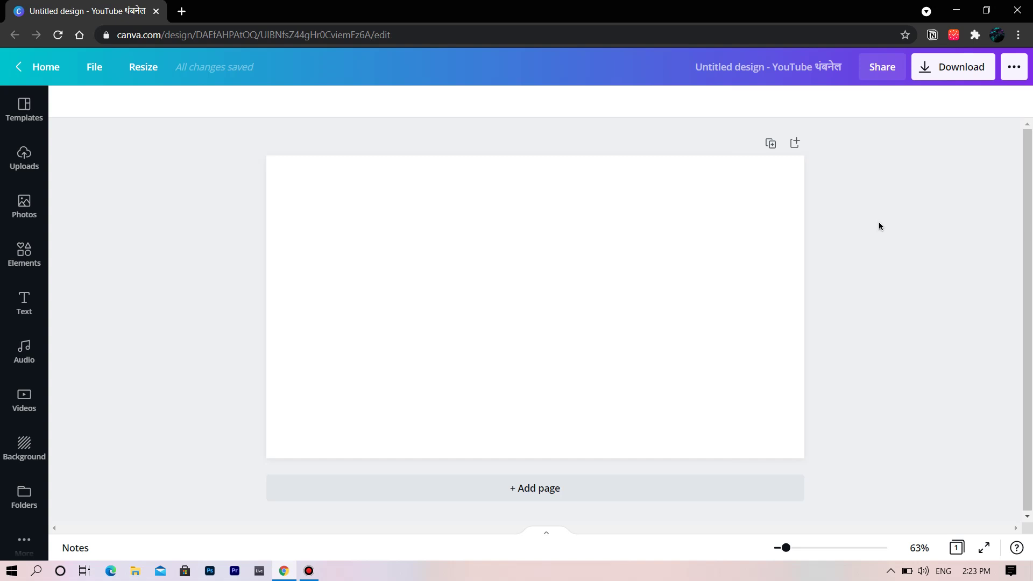
- Rename the untitled YouTube thumbnail design as DEMO-ELEMENTS
click(826, 69)
key(BackSpace)
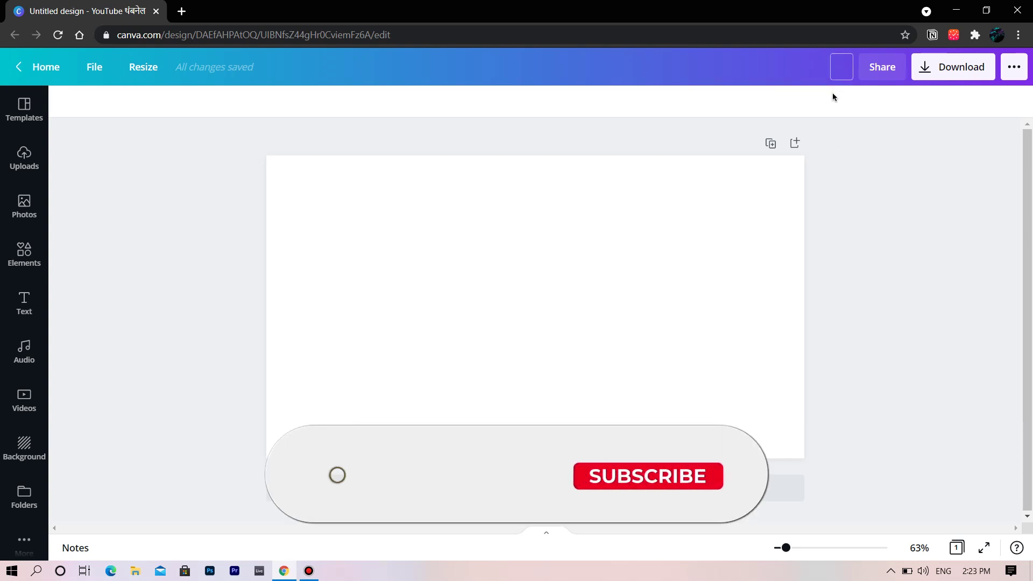
text(DEMO-ELEME)
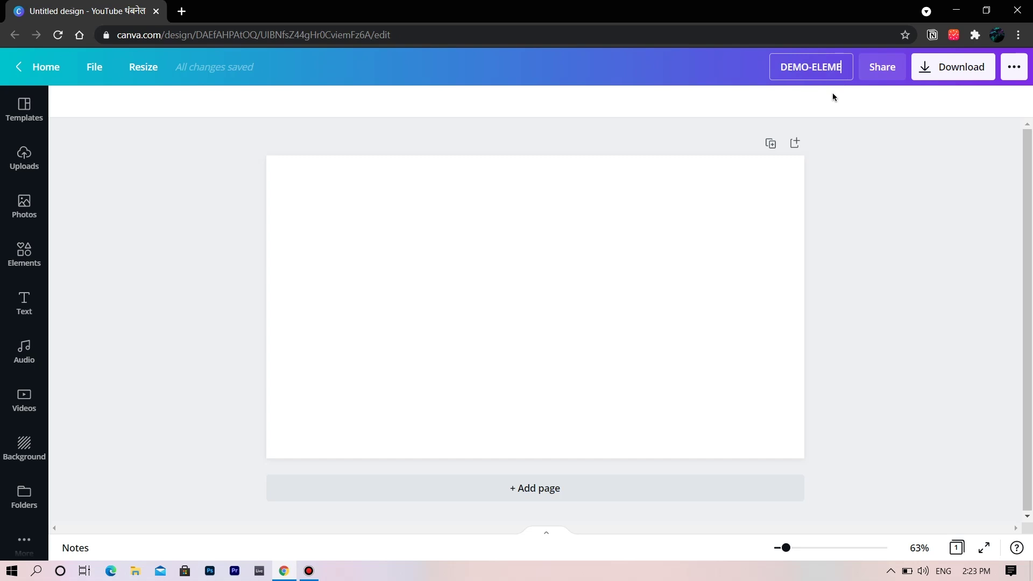
text(NTS)
key(Return)
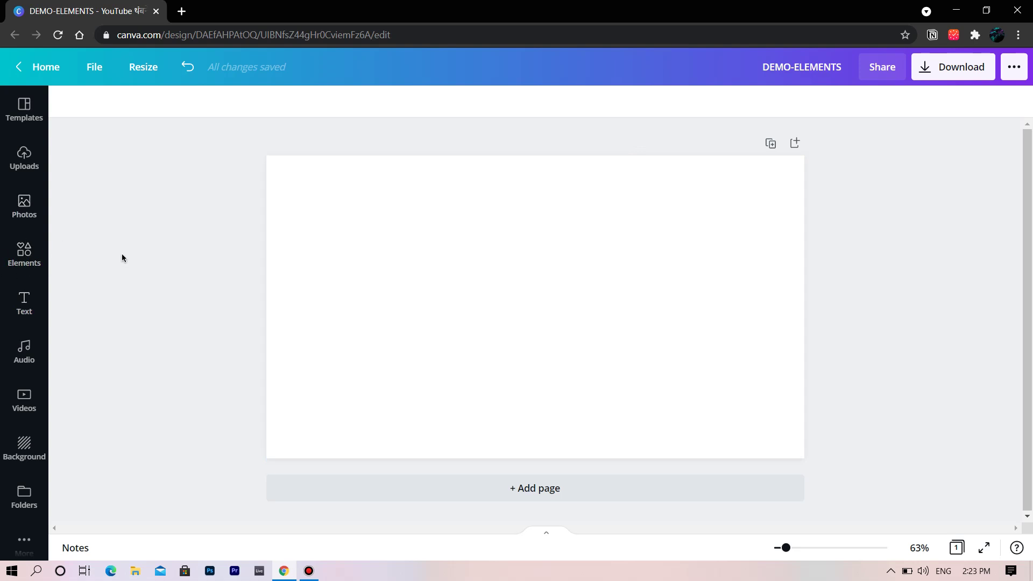
- Look through the element categories, including lines, shapes, frames, stickers and charts
click(24, 253)
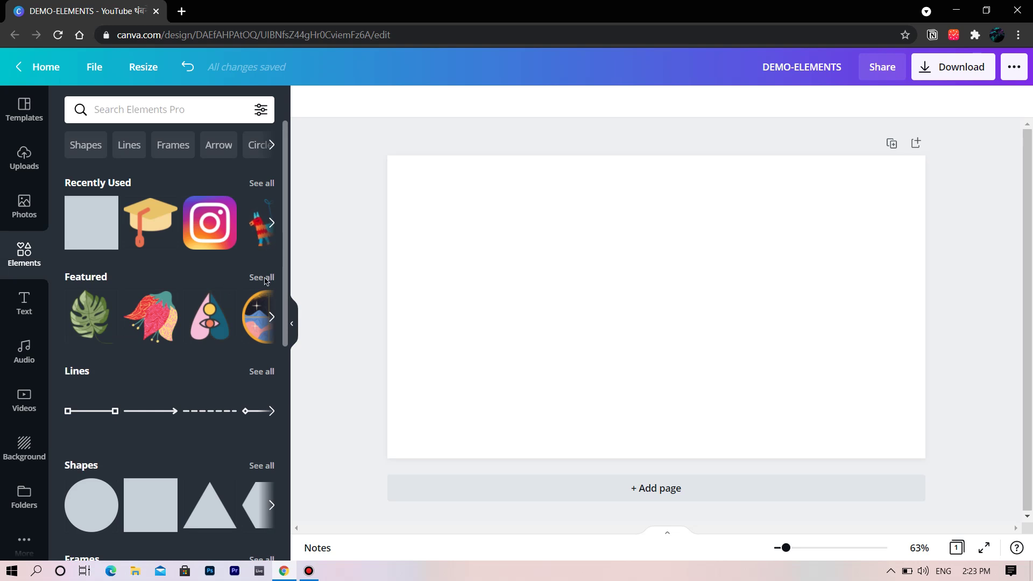
scroll(192, 251, down, 12)
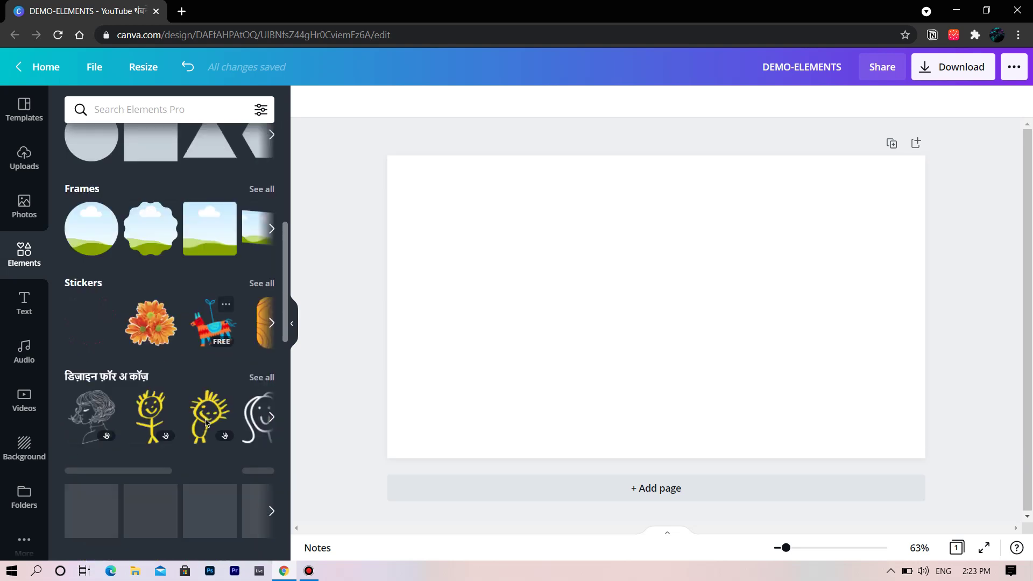
scroll(200, 424, down, 8)
scroll(191, 394, up, 11)
scroll(191, 393, up, 9)
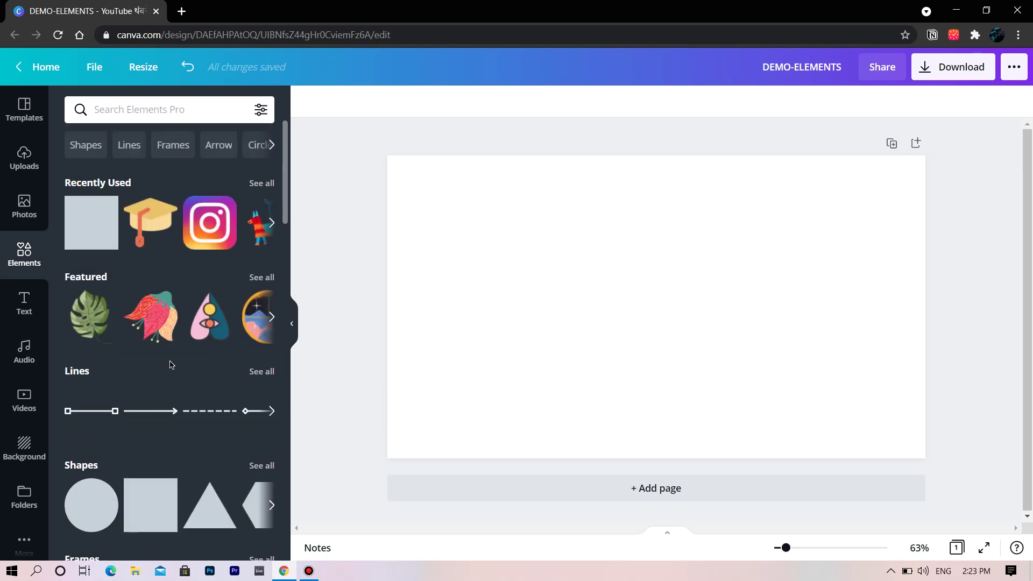
scroll(169, 363, down, 5)
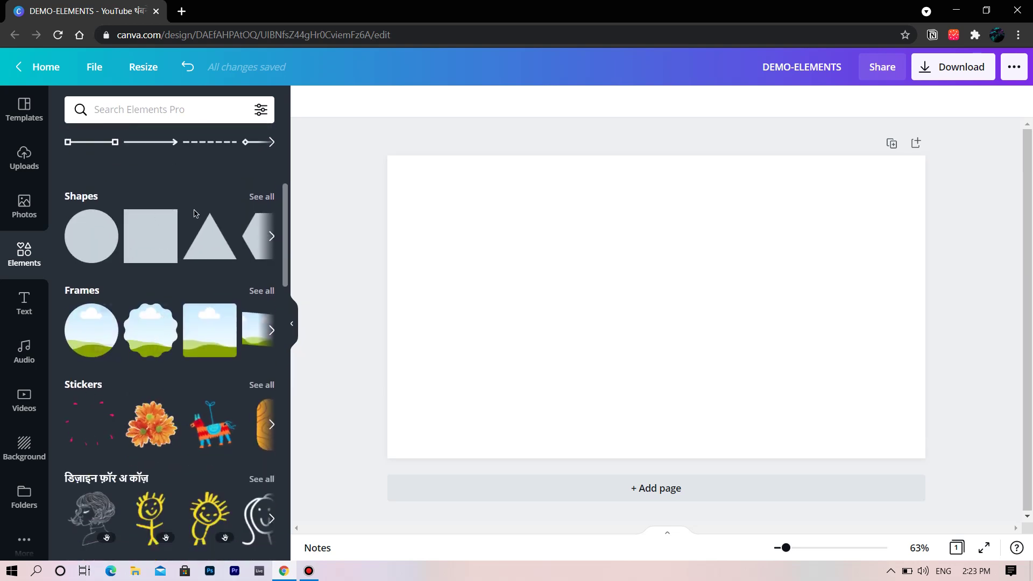
scroll(137, 315, up, 5)
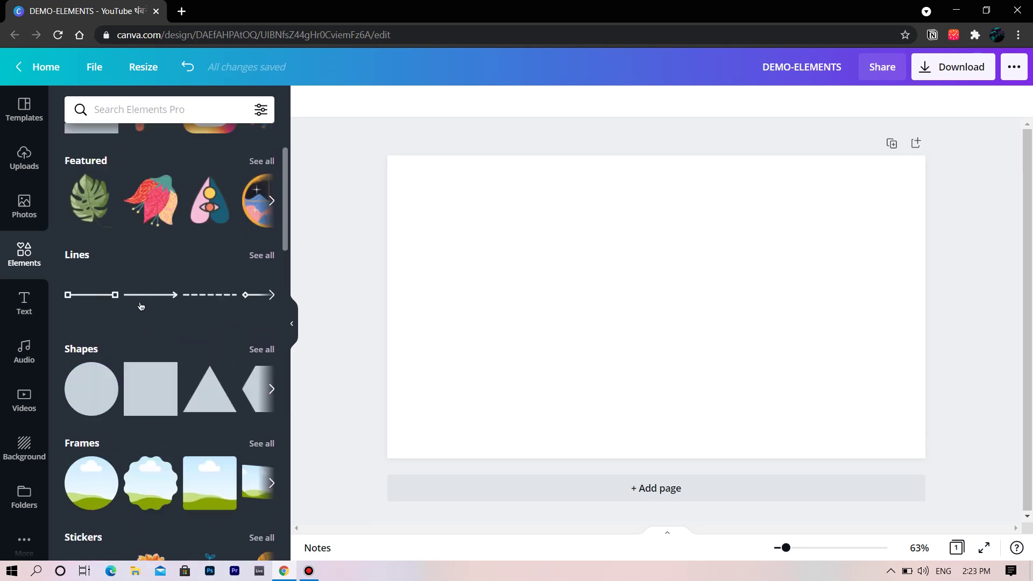
scroll(134, 317, down, 6)
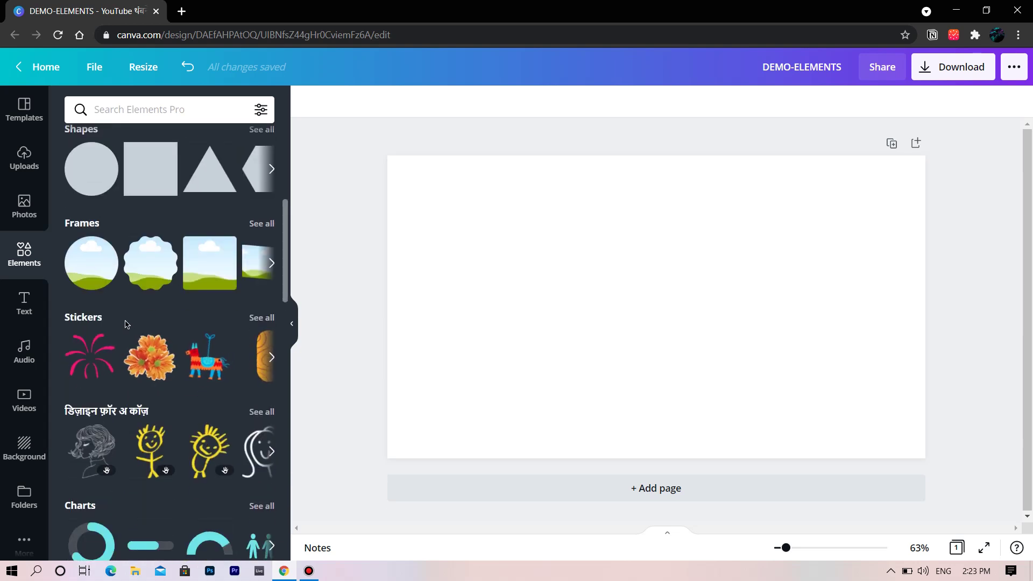
- Show the full Stickers collection and look through the animated stickers it offers
click(263, 318)
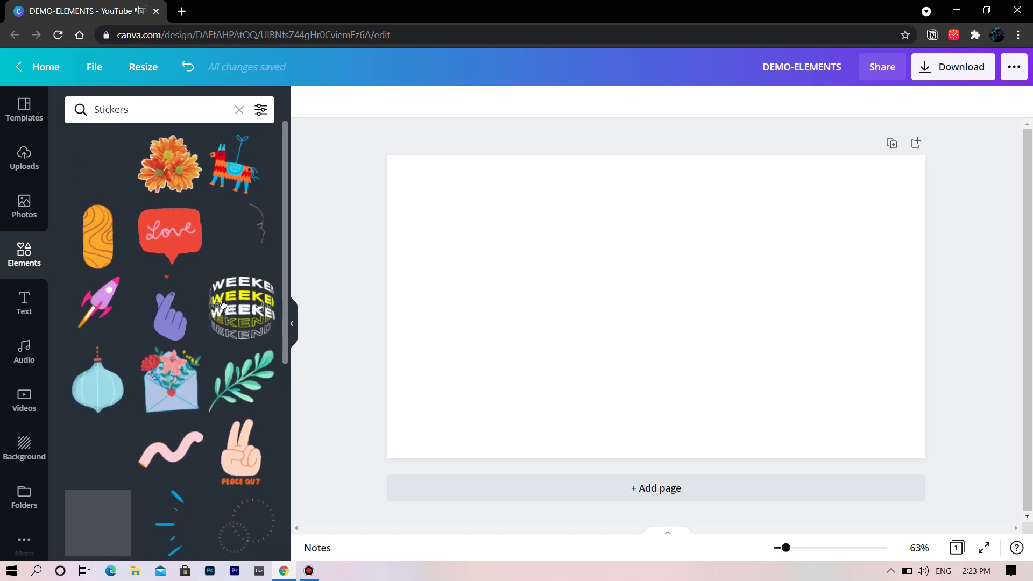
scroll(172, 411, down, 1)
scroll(172, 411, down, 3)
scroll(172, 398, up, 2)
scroll(183, 377, down, 7)
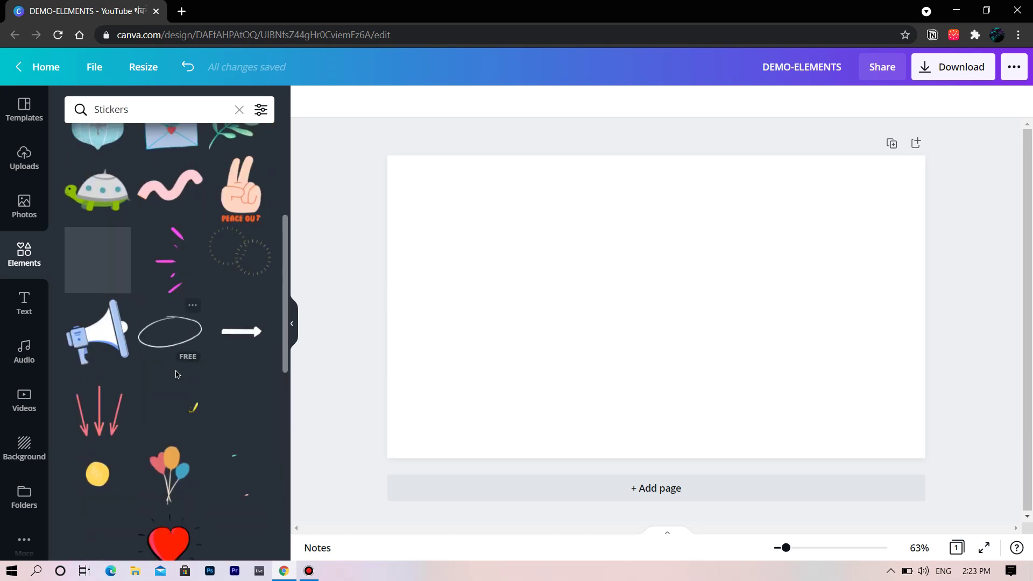
scroll(172, 371, down, 5)
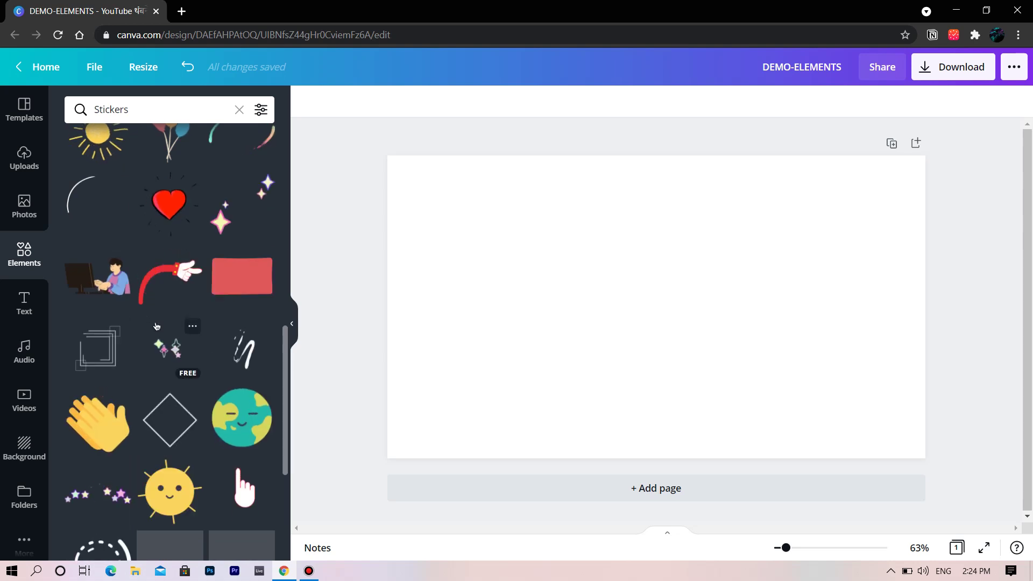
scroll(157, 331, down, 8)
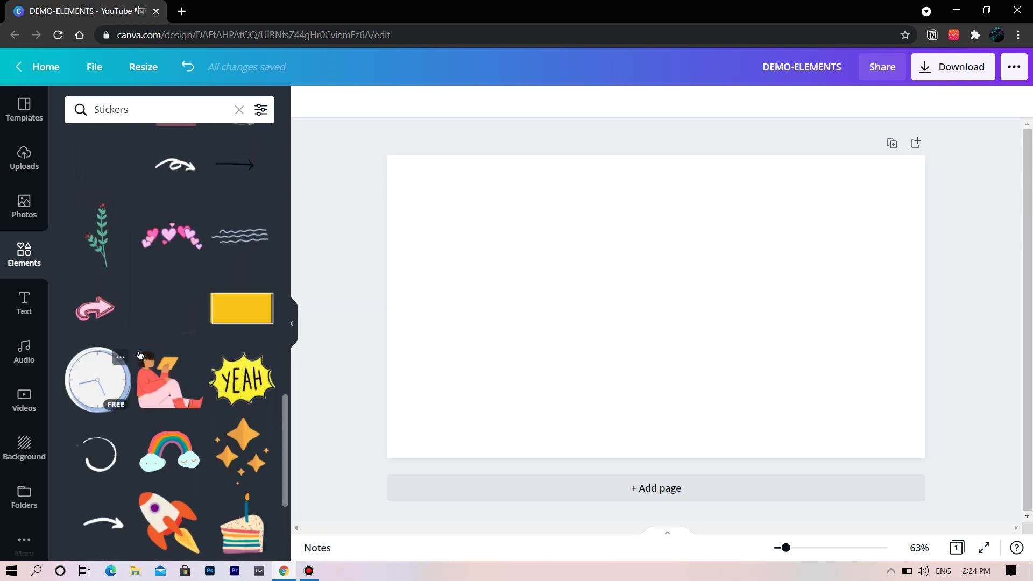
scroll(138, 355, up, 2)
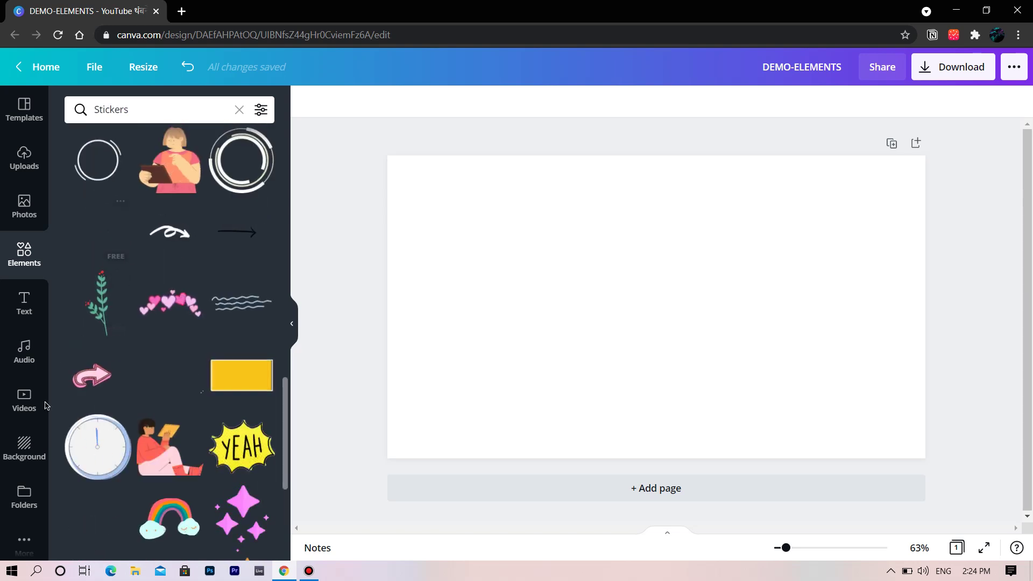
- Apply the misty blue mountain photo from the Landscapes backgrounds as the page background
click(23, 459)
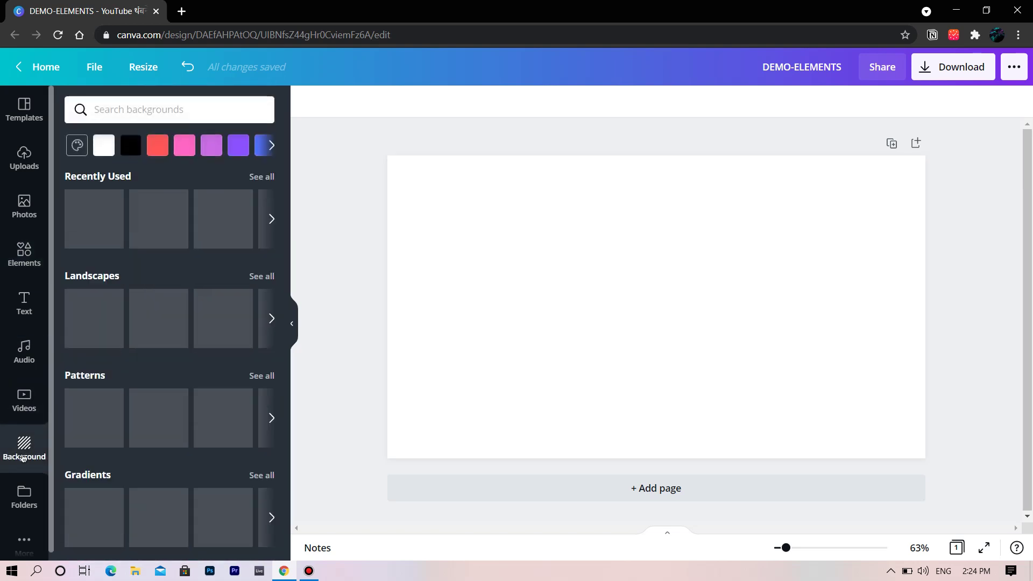
scroll(156, 319, down, 5)
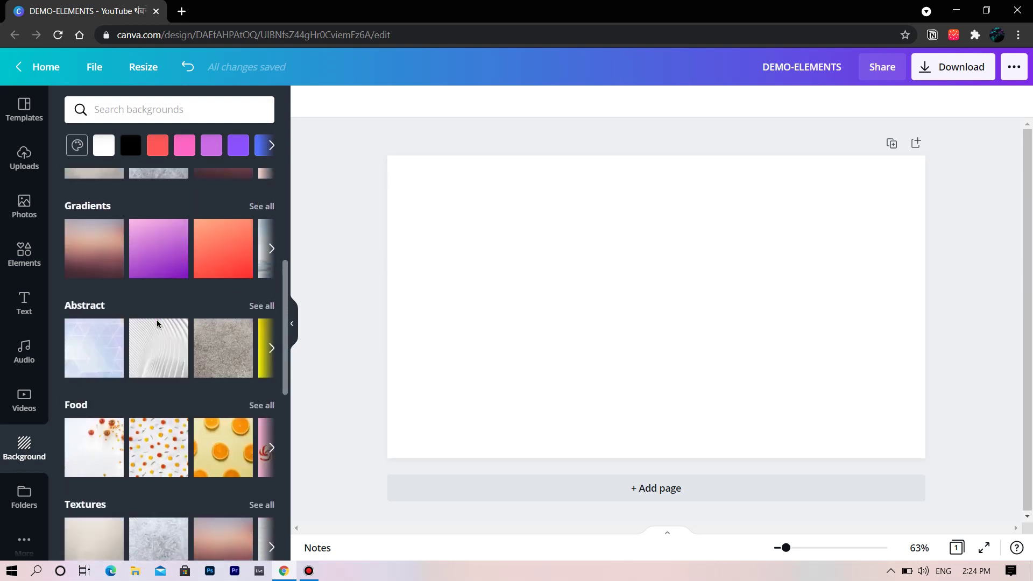
scroll(158, 324, up, 3)
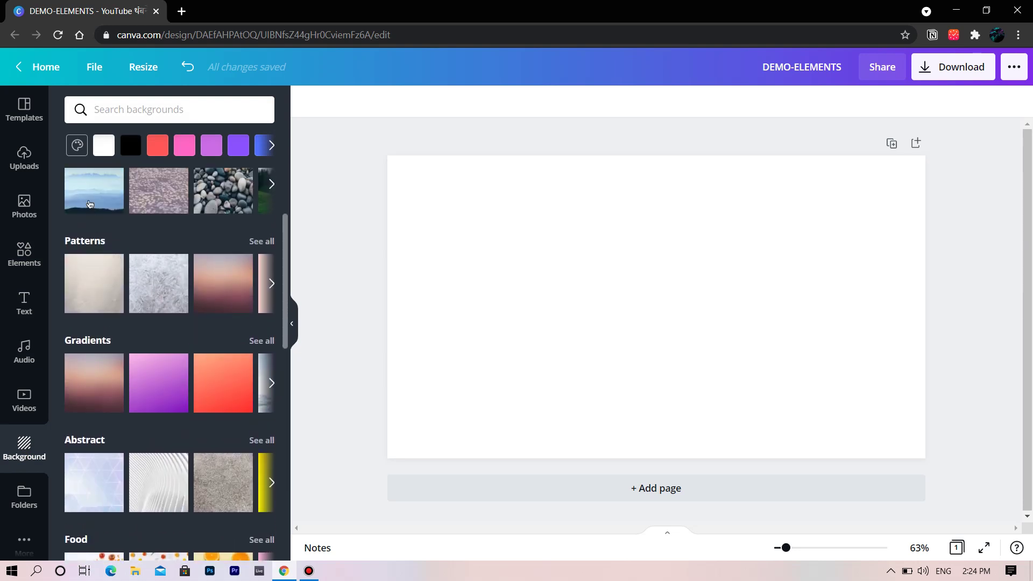
click(90, 191)
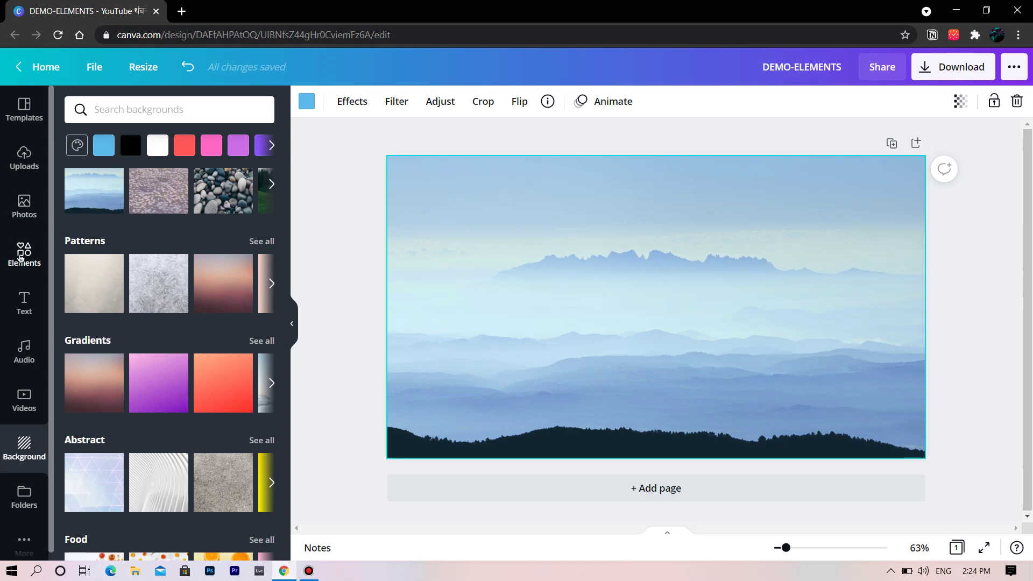
- Add the animated red heart sticker to the page and shrink it around the centre of the background
click(21, 258)
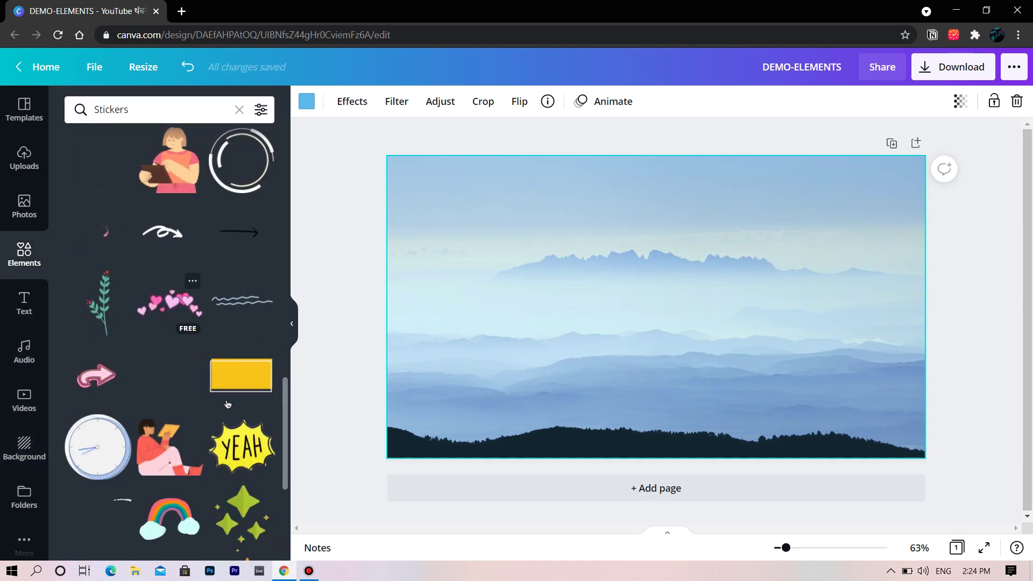
scroll(160, 397, down, 4)
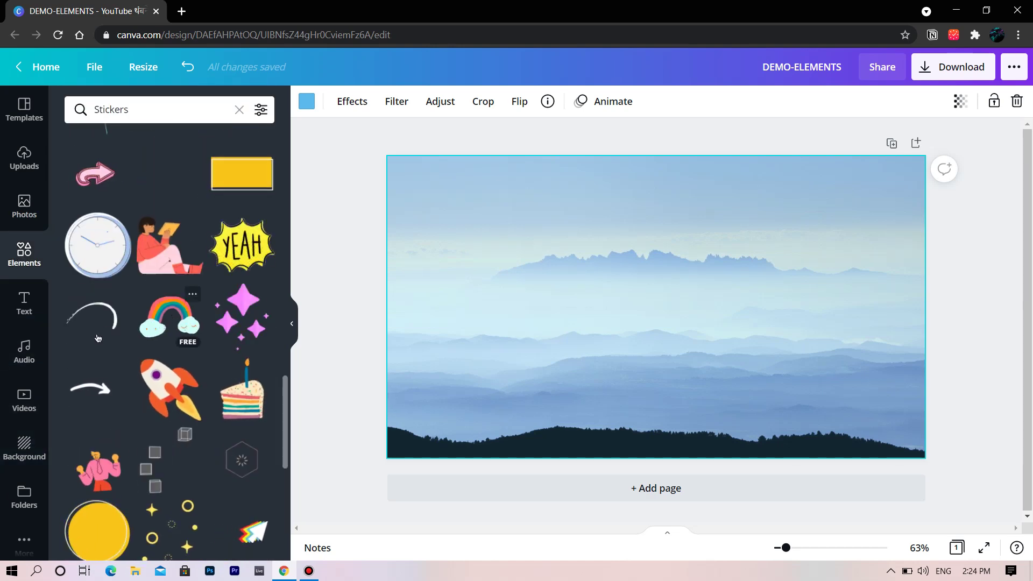
scroll(131, 339, up, 9)
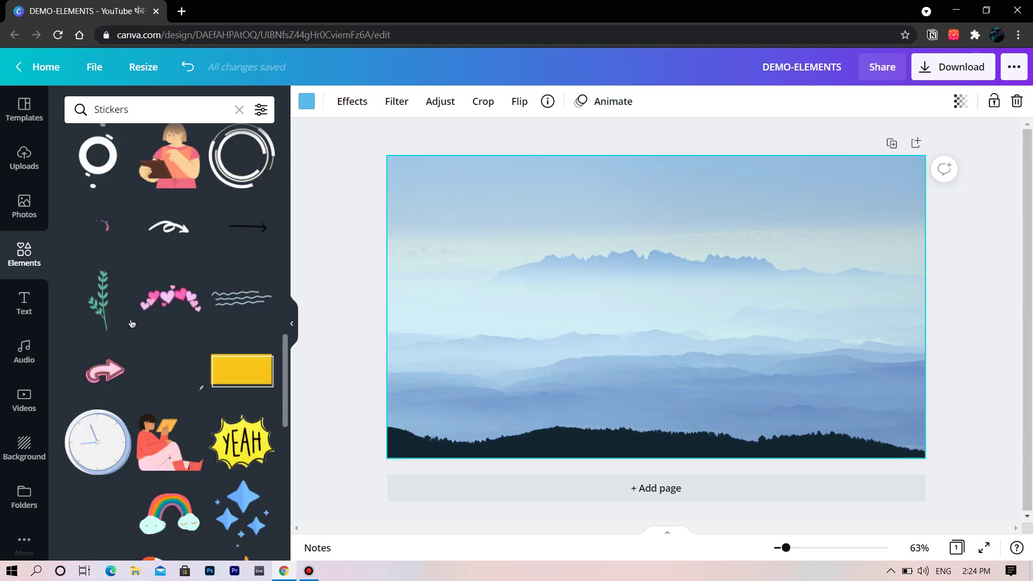
scroll(129, 325, up, 2)
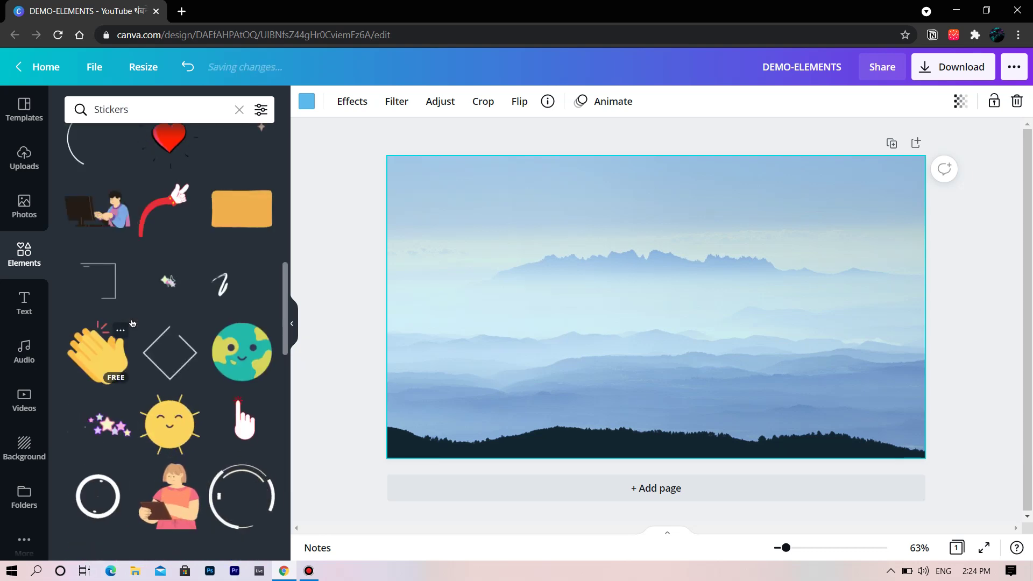
scroll(132, 323, up, 5)
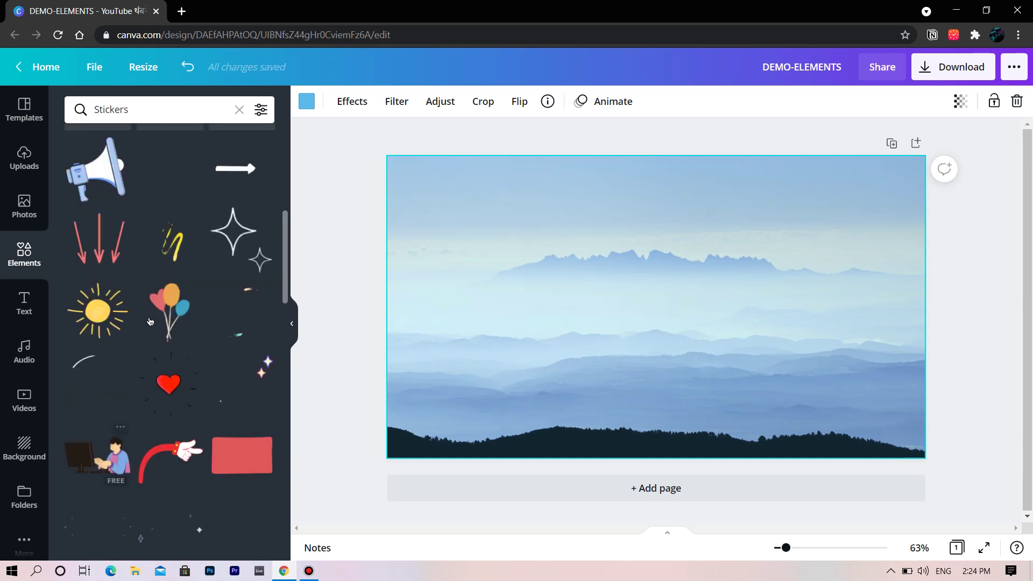
click(166, 409)
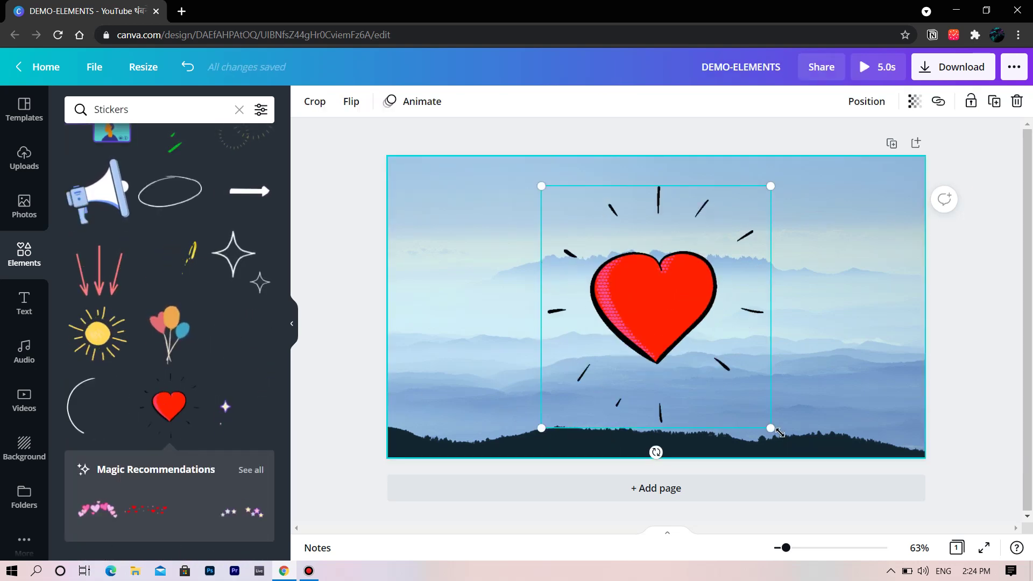
drag(770, 428, 634, 306)
click(339, 311)
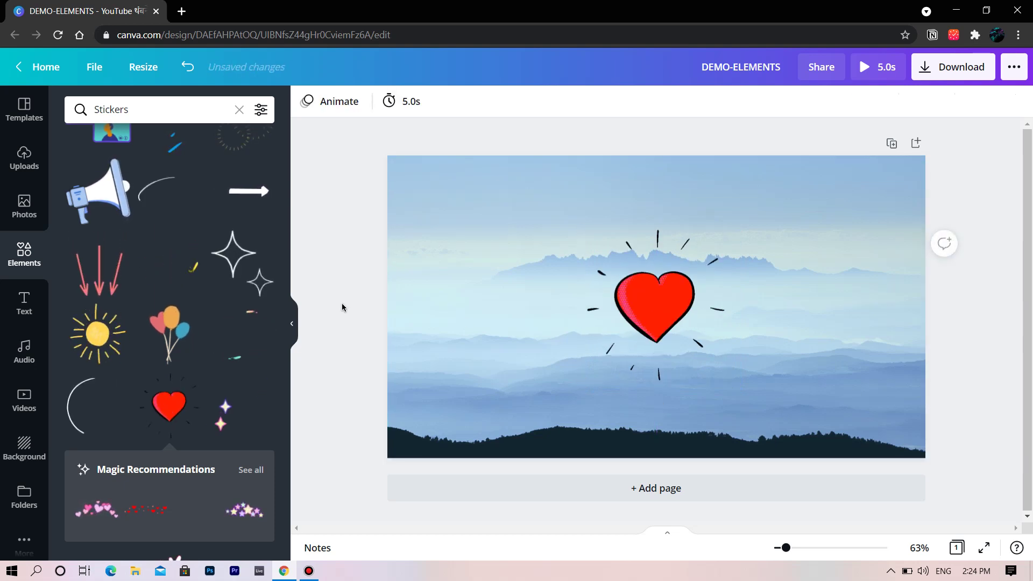
- Delete the red heart sticker from the page
click(708, 312)
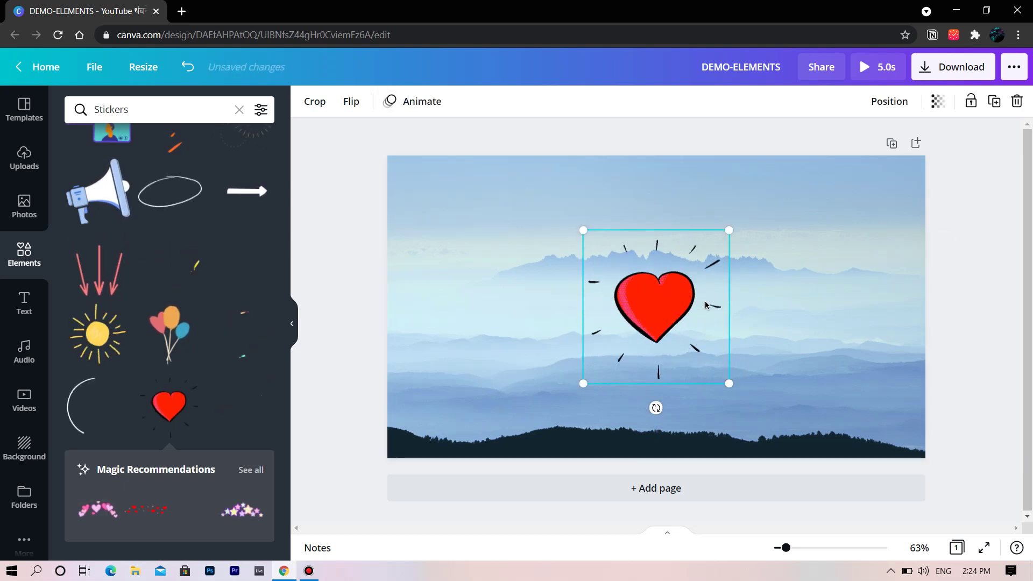
click(1015, 111)
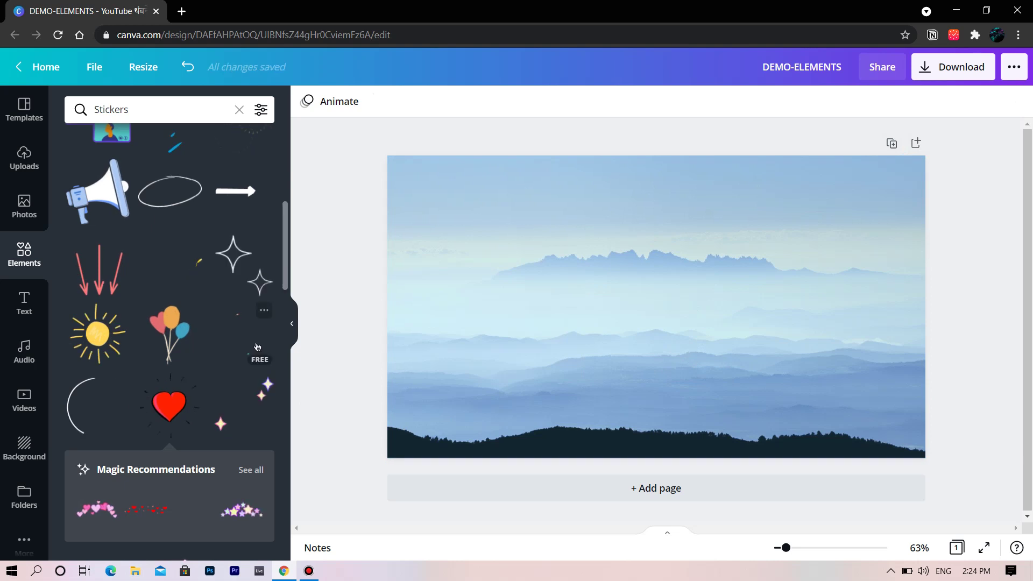
- Add the red Love speech-bubble sticker and place it as a small badge in the page's upper-right corner
scroll(174, 335, up, 5)
scroll(156, 326, up, 3)
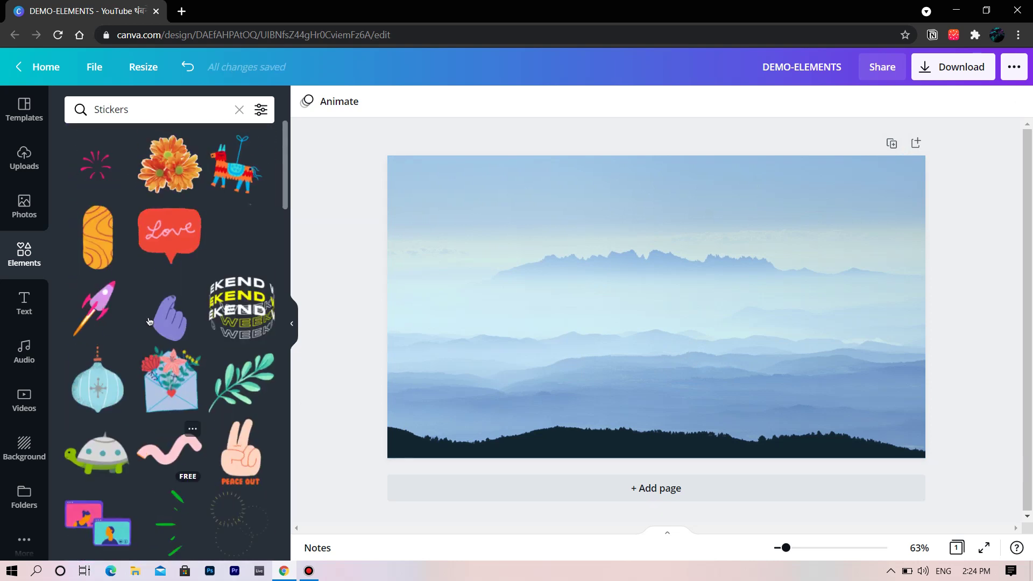
click(168, 254)
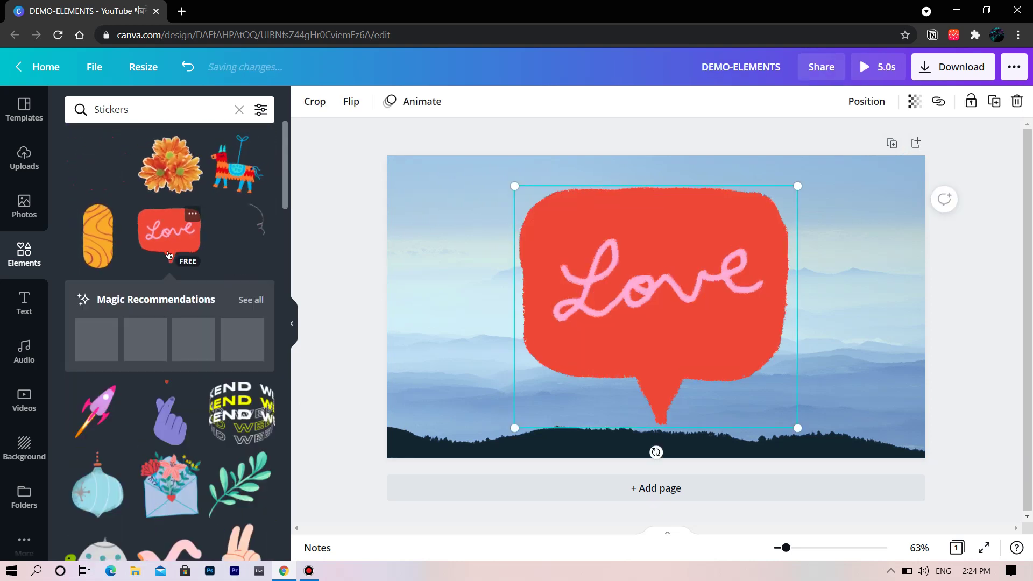
drag(638, 307, 741, 300)
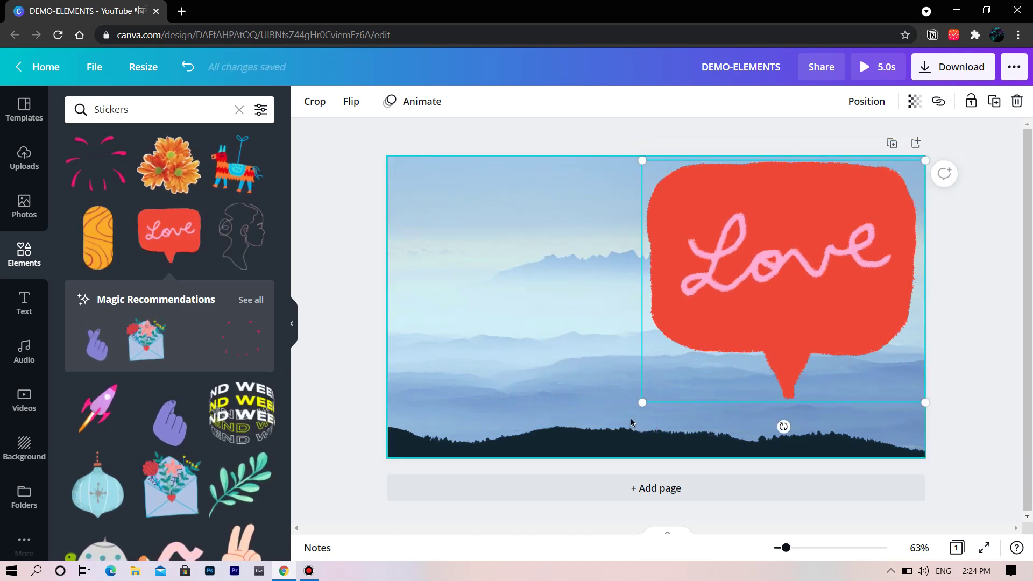
drag(642, 403, 754, 189)
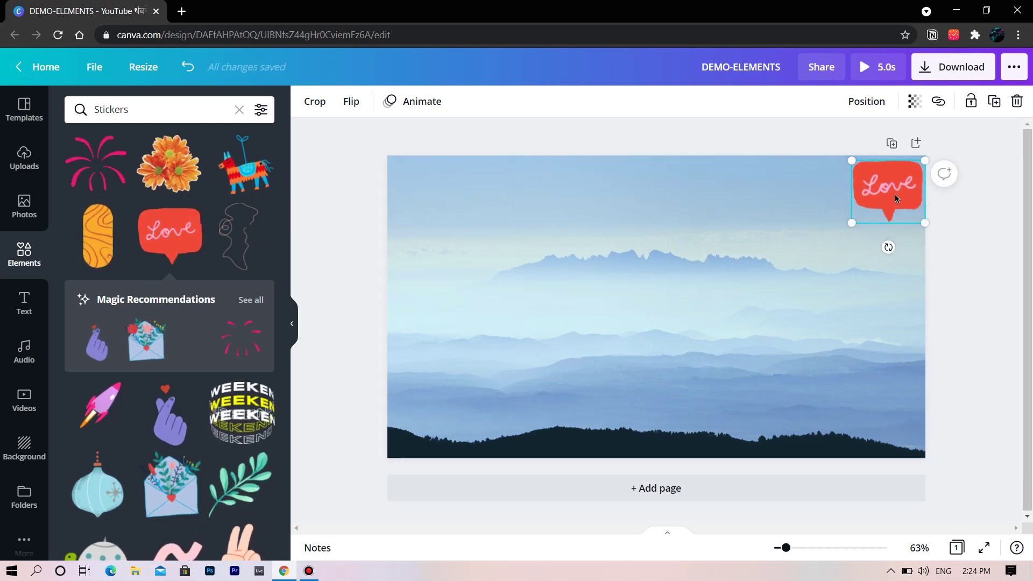
drag(895, 192, 897, 195)
click(897, 199)
click(955, 216)
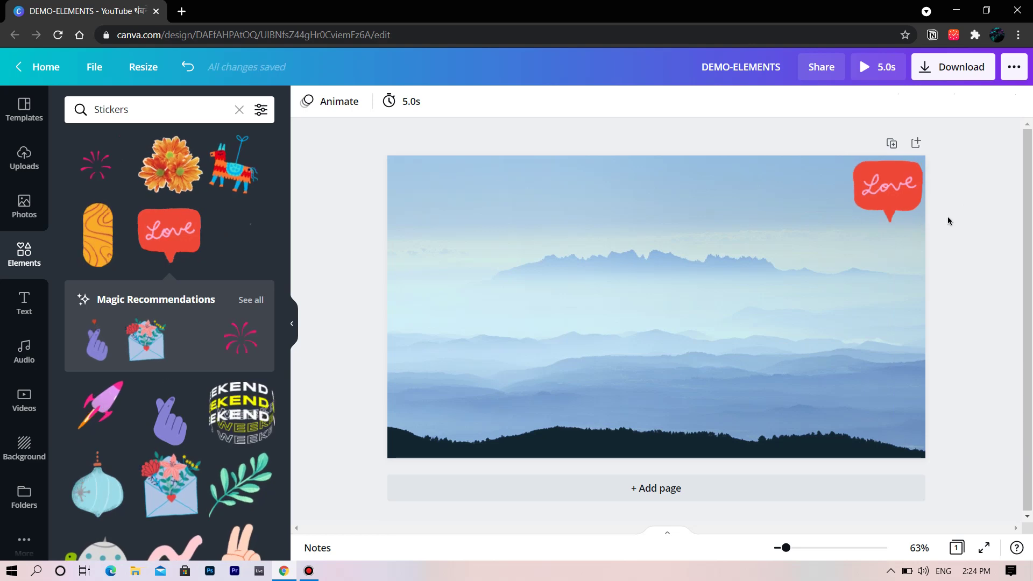
- Delete the Love speech-bubble sticker from the page
click(866, 183)
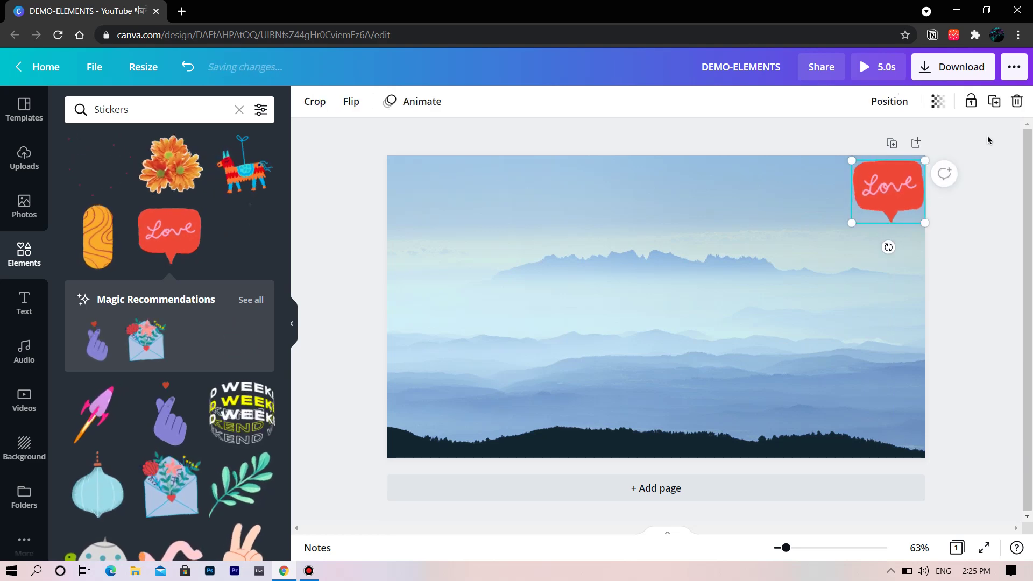
click(1016, 103)
scroll(120, 369, down, 7)
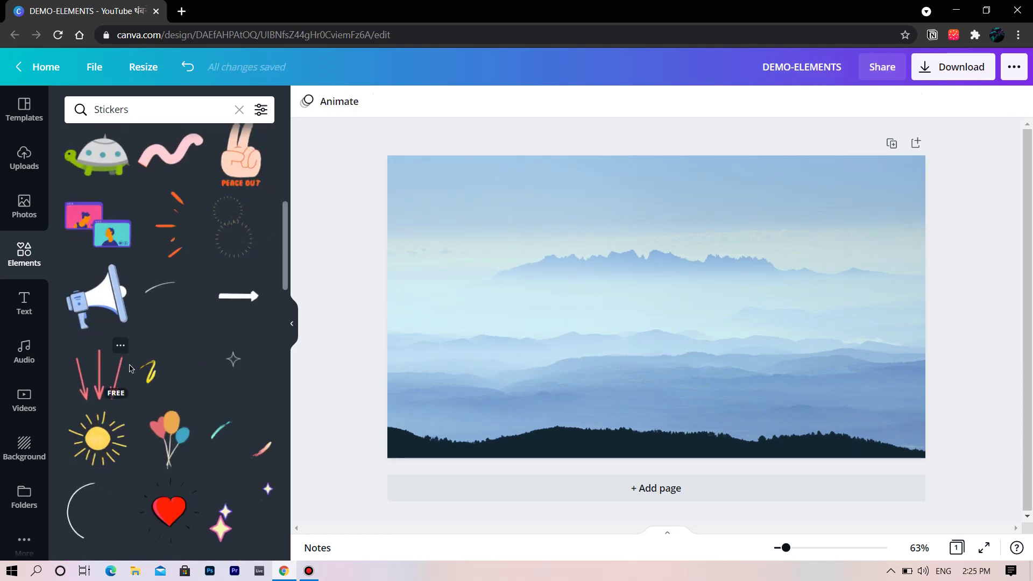
scroll(128, 383, down, 3)
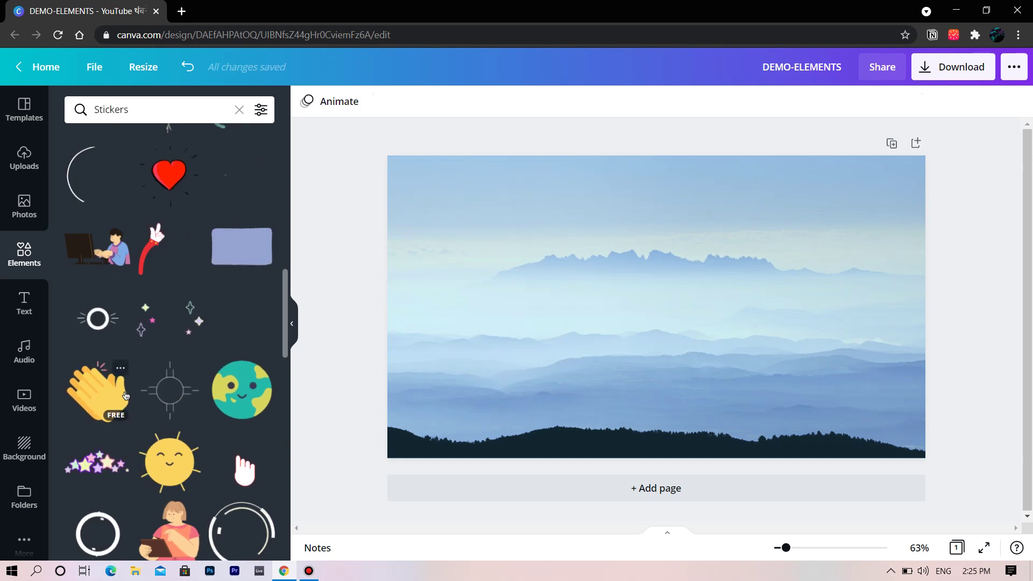
scroll(125, 396, down, 3)
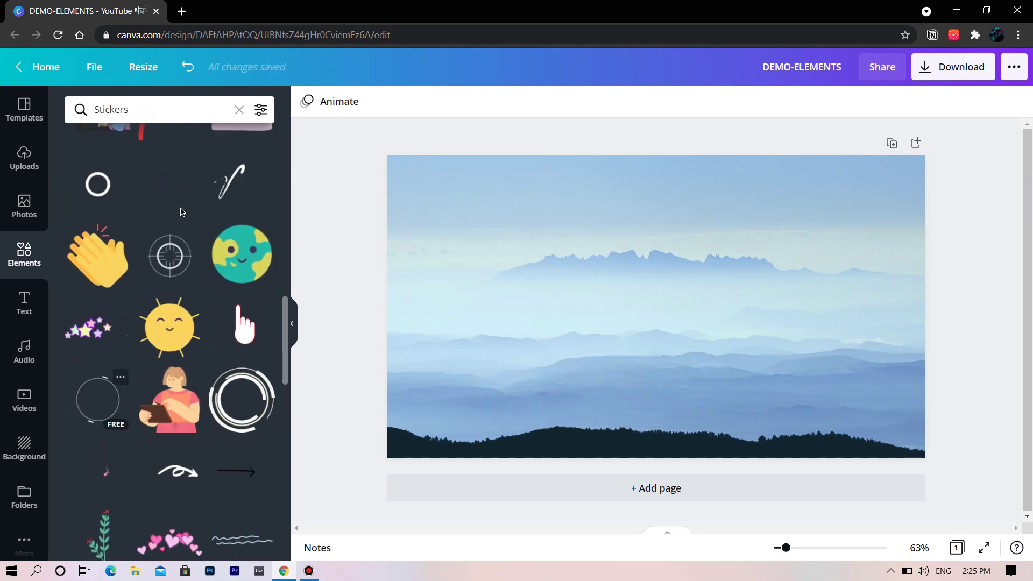
- Add the plain solid line from the Lines collection, shorten it to about half the page's width and centre it above the mountains
click(240, 110)
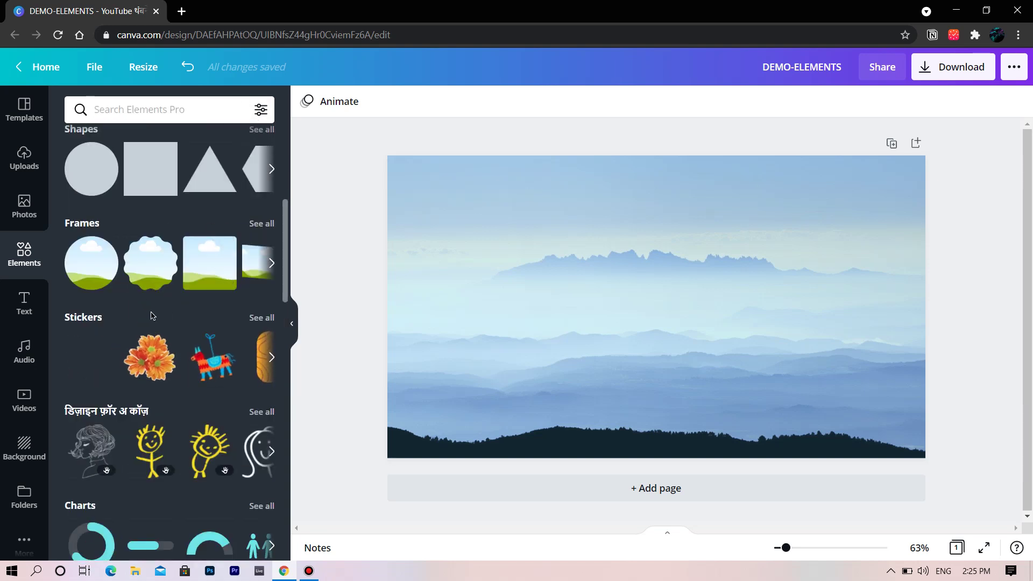
scroll(146, 323, up, 4)
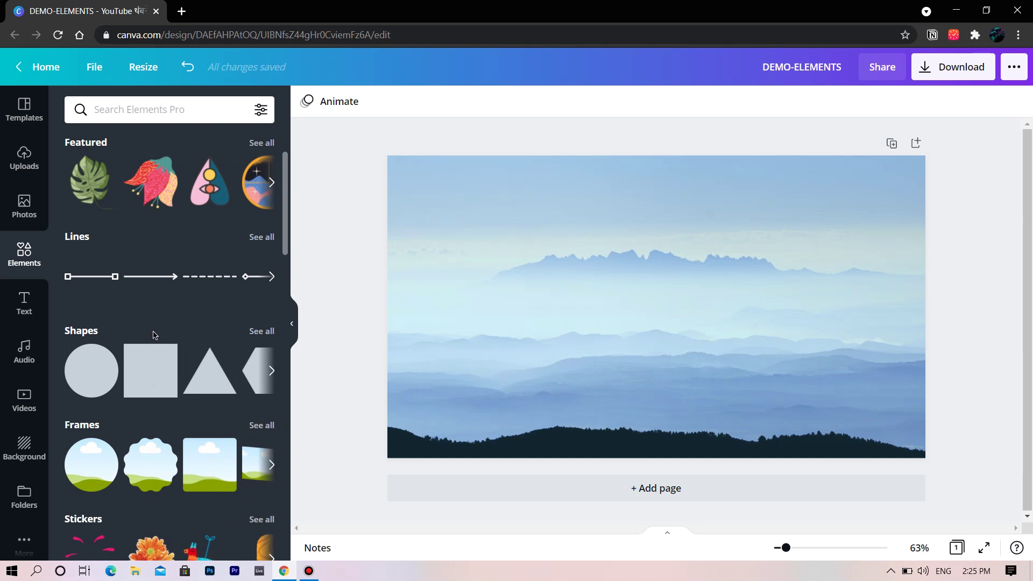
click(256, 238)
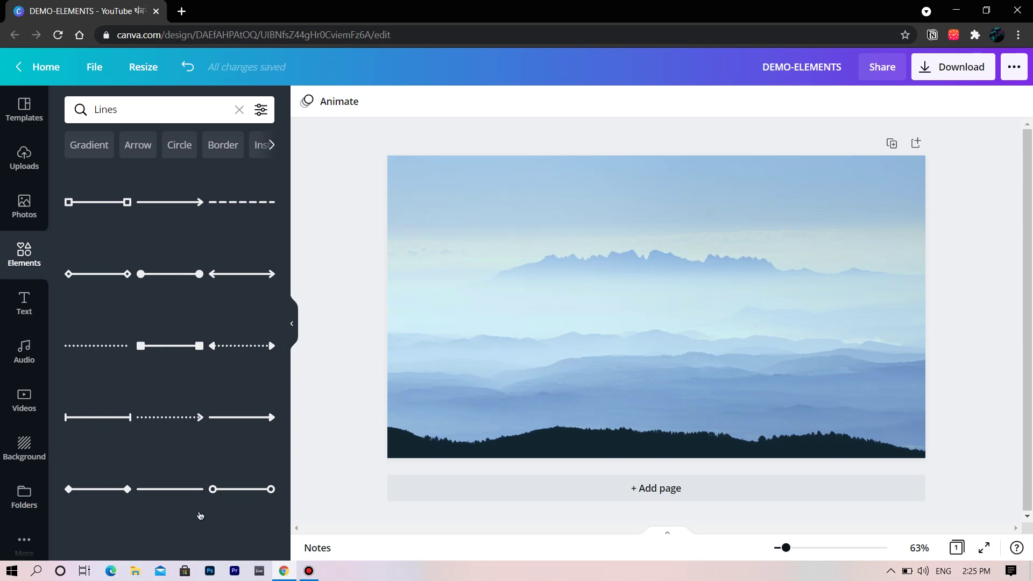
click(157, 493)
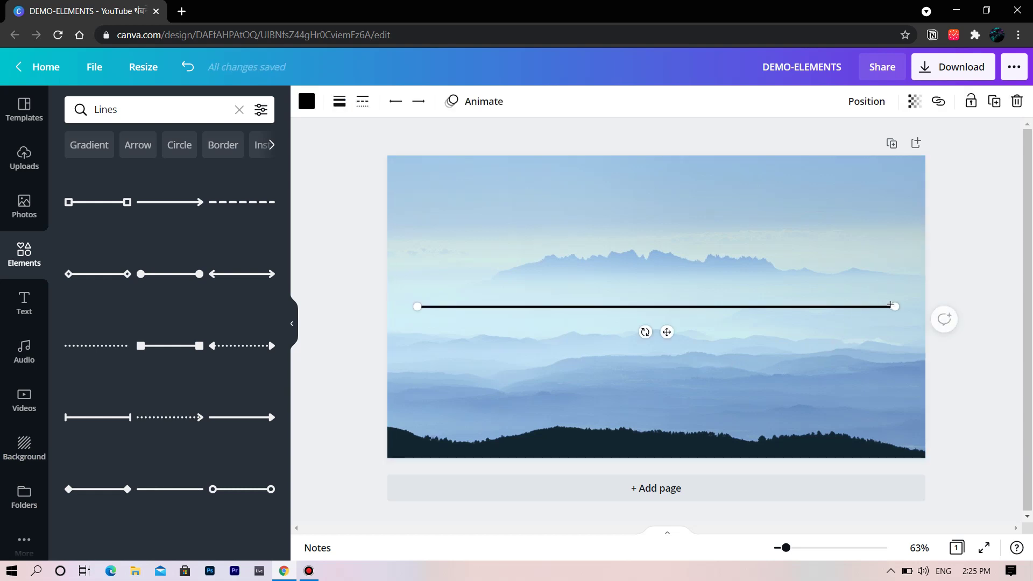
drag(896, 308, 657, 299)
drag(522, 310, 630, 212)
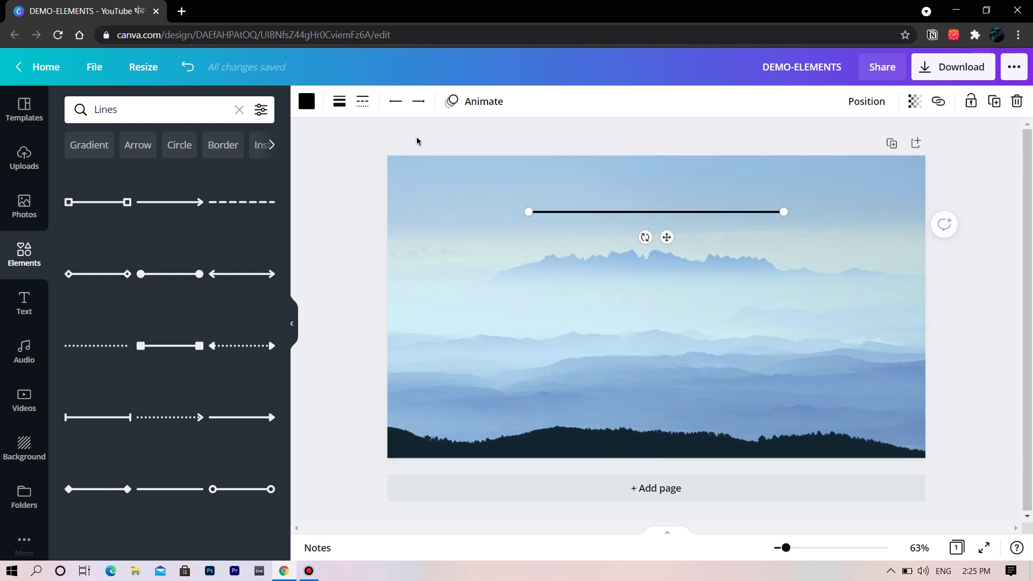
- Try white and several teal and blue colours on the line, and set it back to black
click(297, 326)
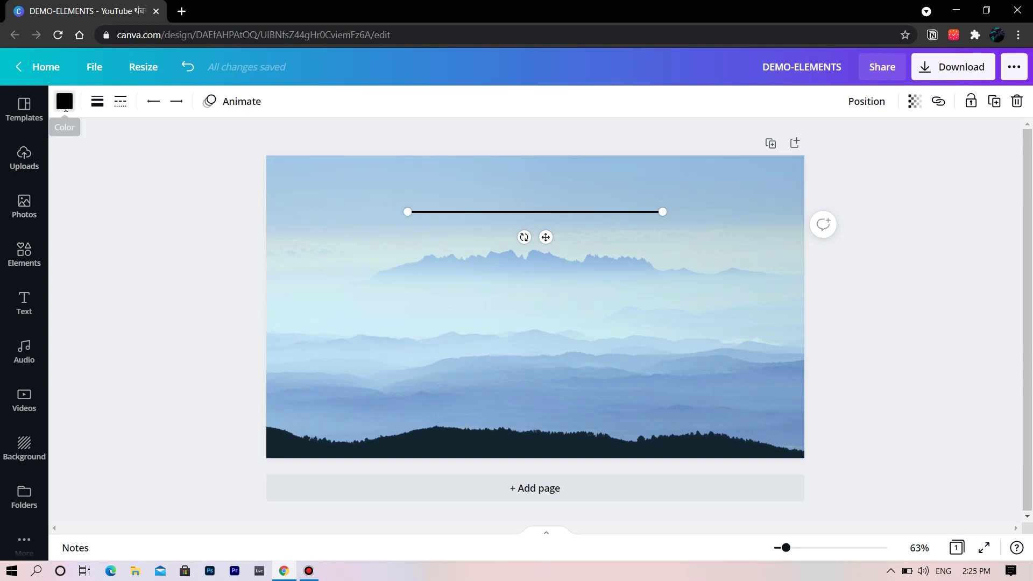
click(65, 102)
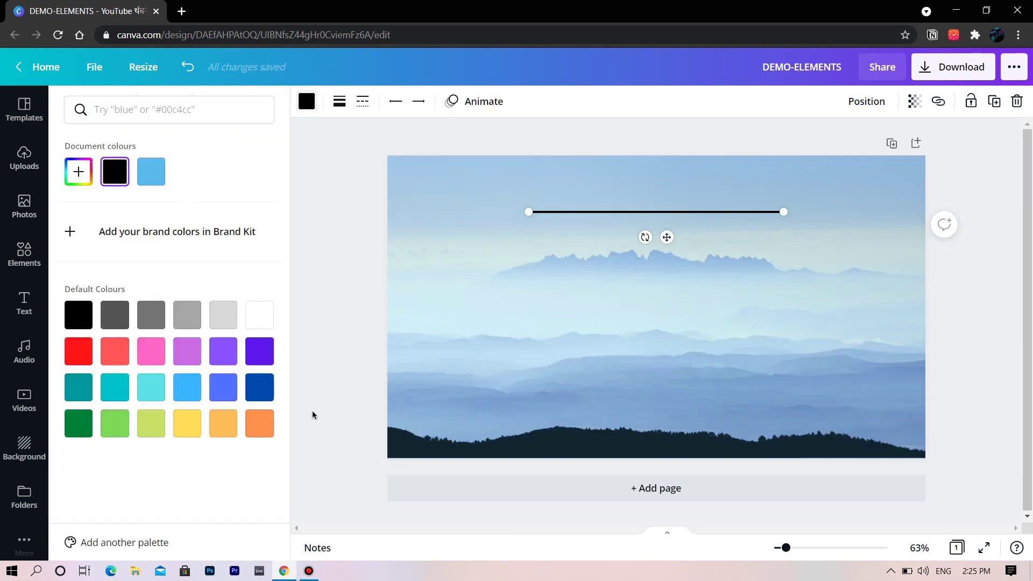
click(260, 315)
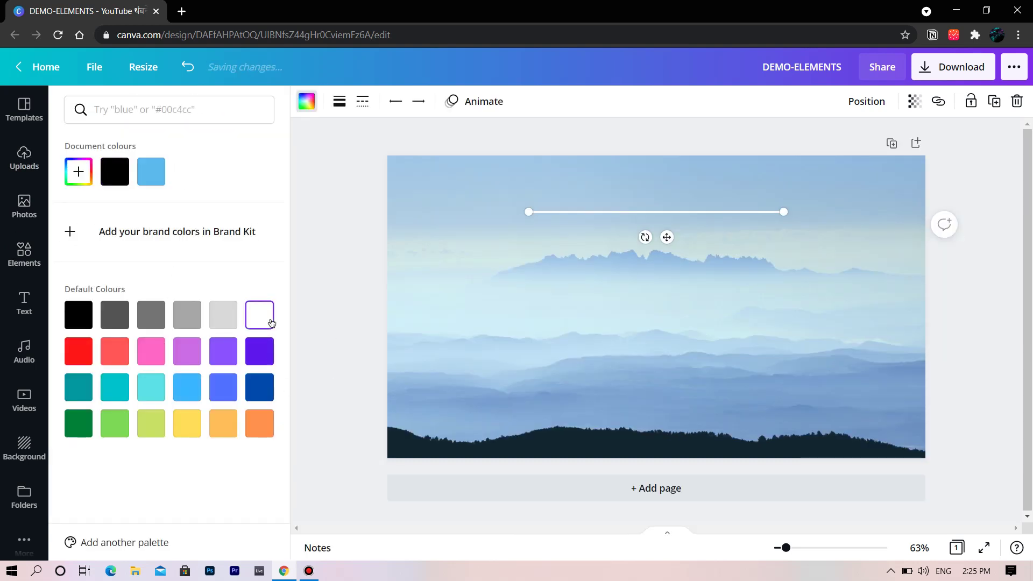
click(85, 394)
click(250, 393)
click(144, 396)
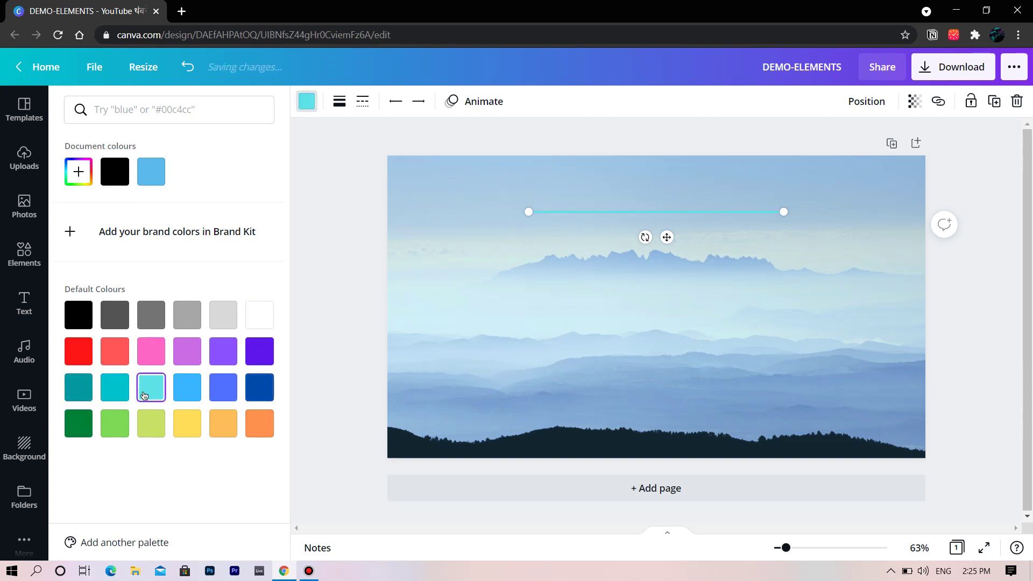
click(115, 394)
click(78, 387)
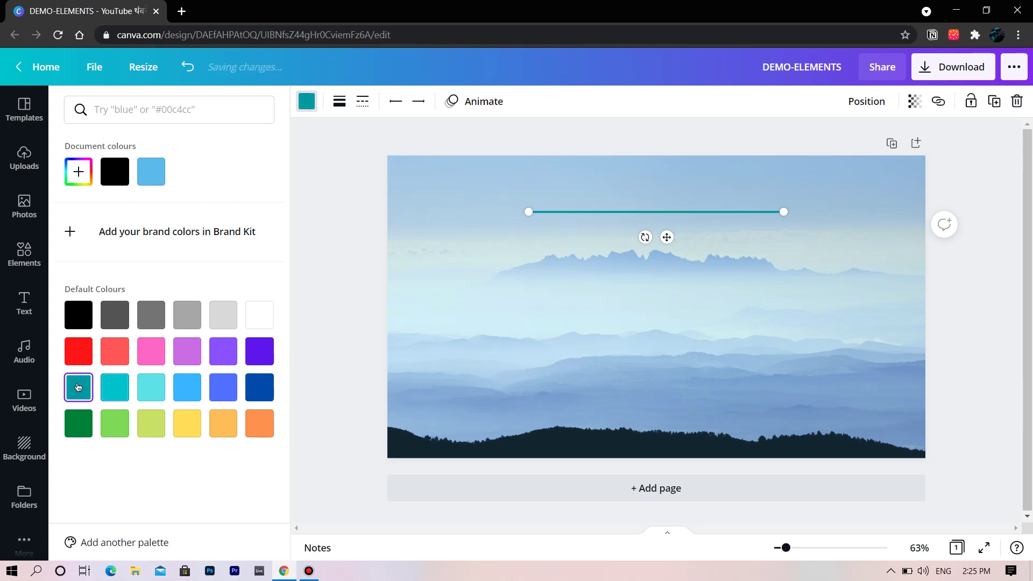
click(79, 317)
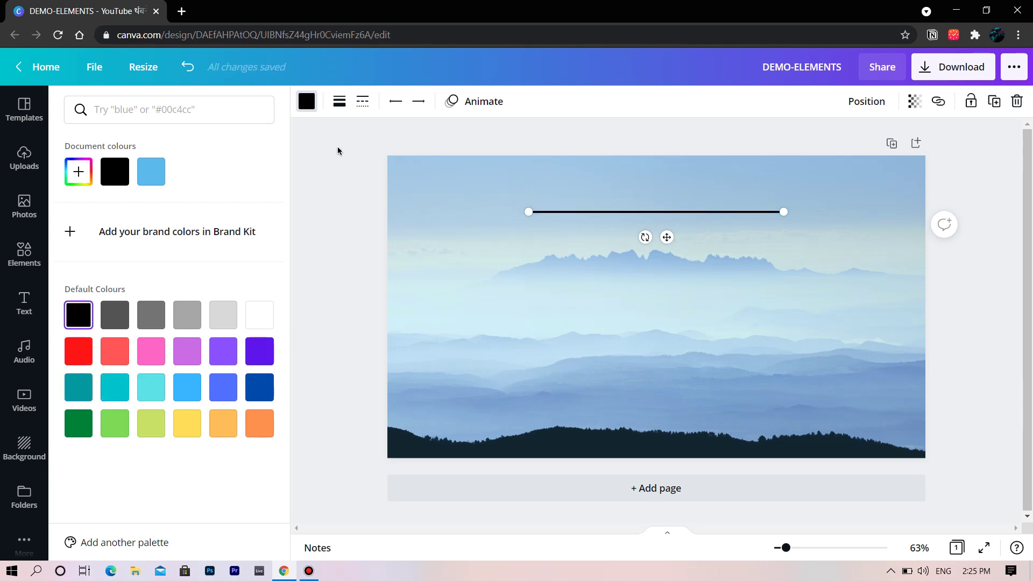
- Set the line's weight to 16 and its style to solid with square ends
click(340, 103)
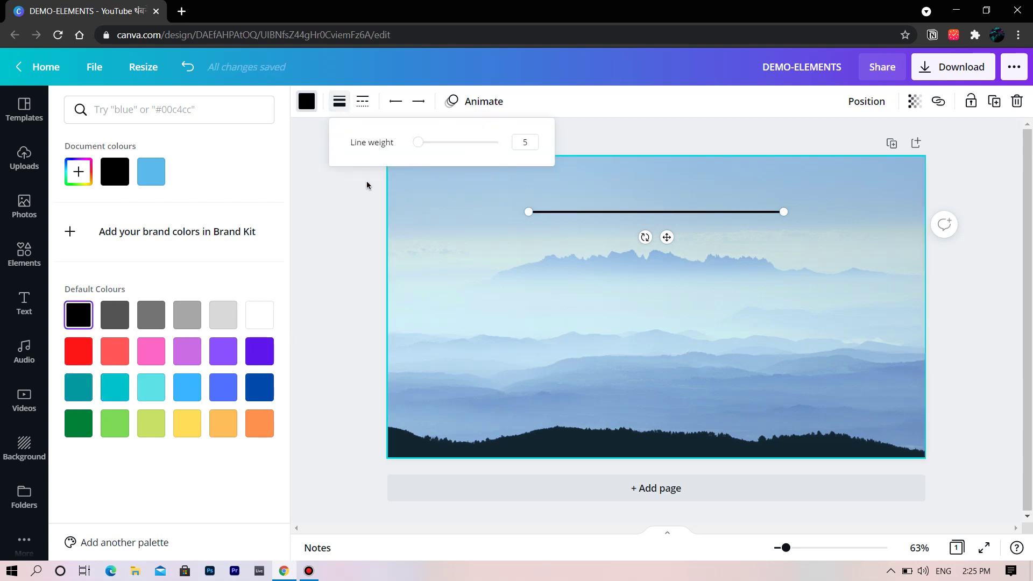
mouse_move(419, 143)
mouse_down()
mouse_move(494, 143)
mouse_move(415, 143)
mouse_move(471, 158)
mouse_move(420, 154)
mouse_move(429, 154)
mouse_up()
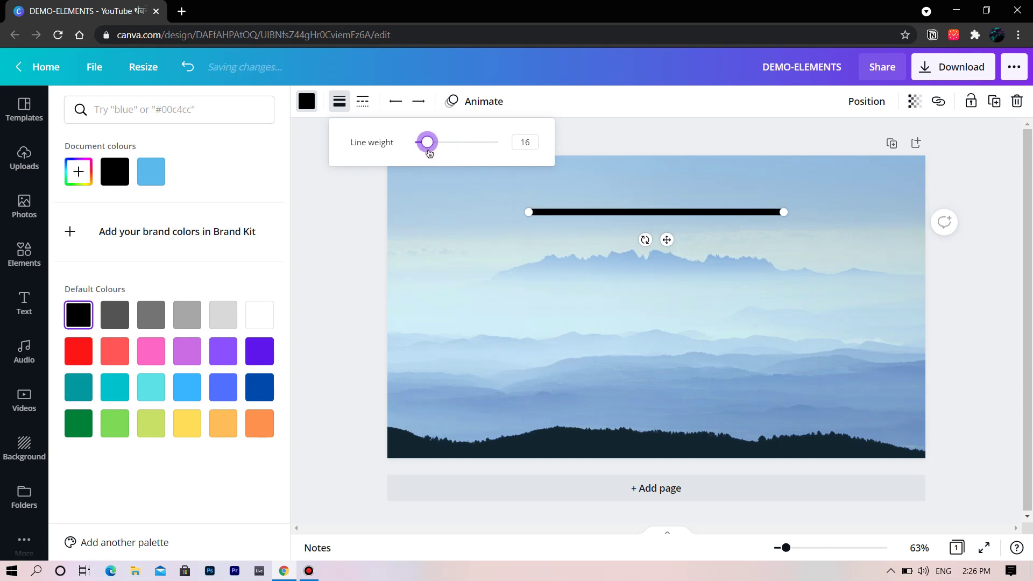
click(364, 102)
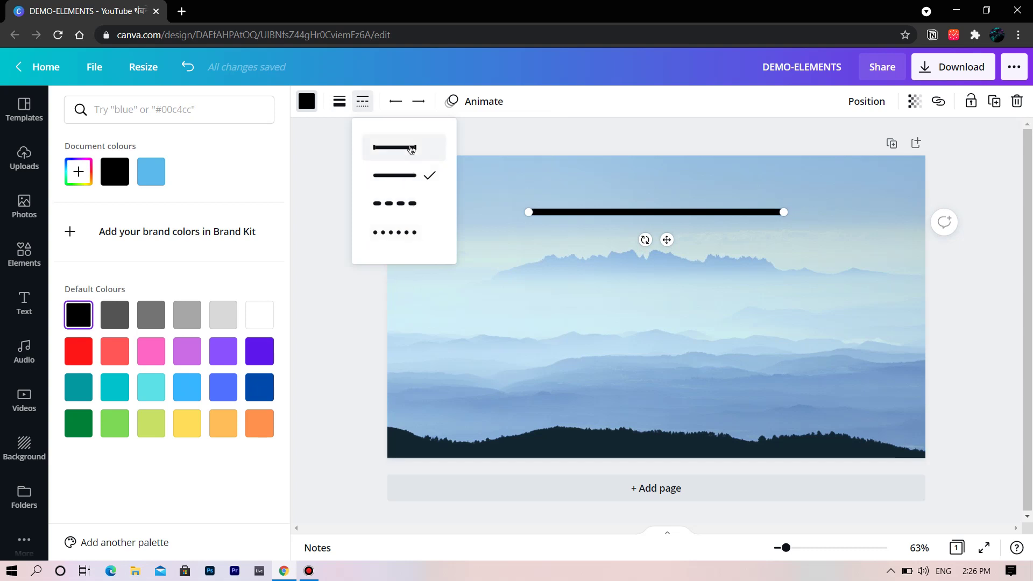
click(428, 279)
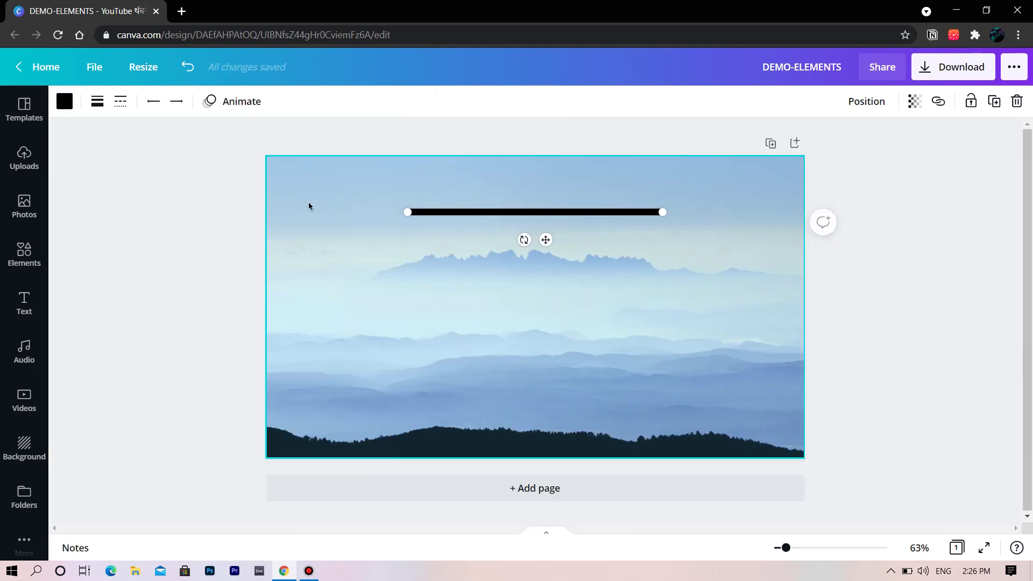
click(234, 221)
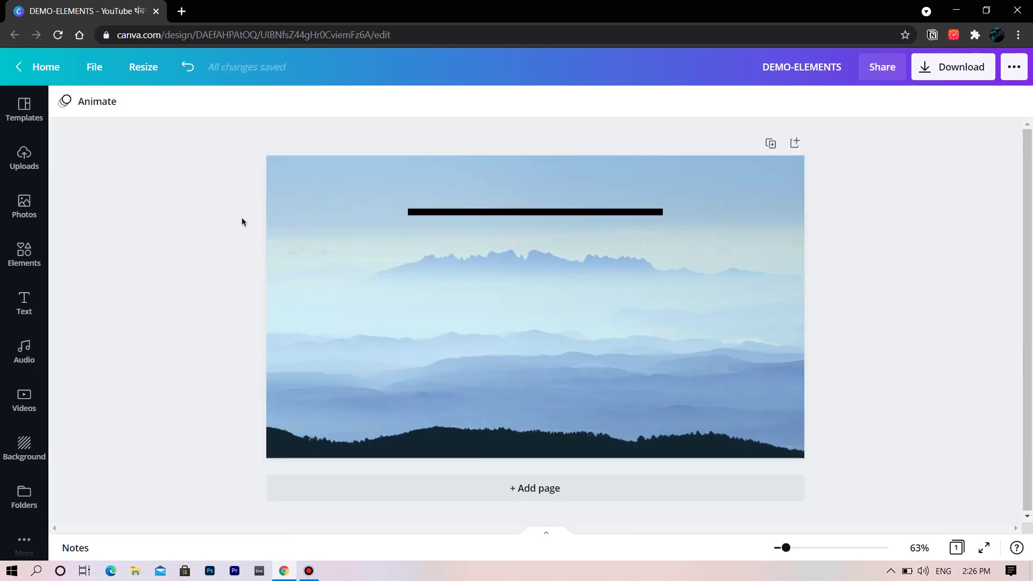
- Try the dashed and dotted styles on the line, set it to solid with rounded ends and nudge it slightly down
click(479, 213)
click(125, 103)
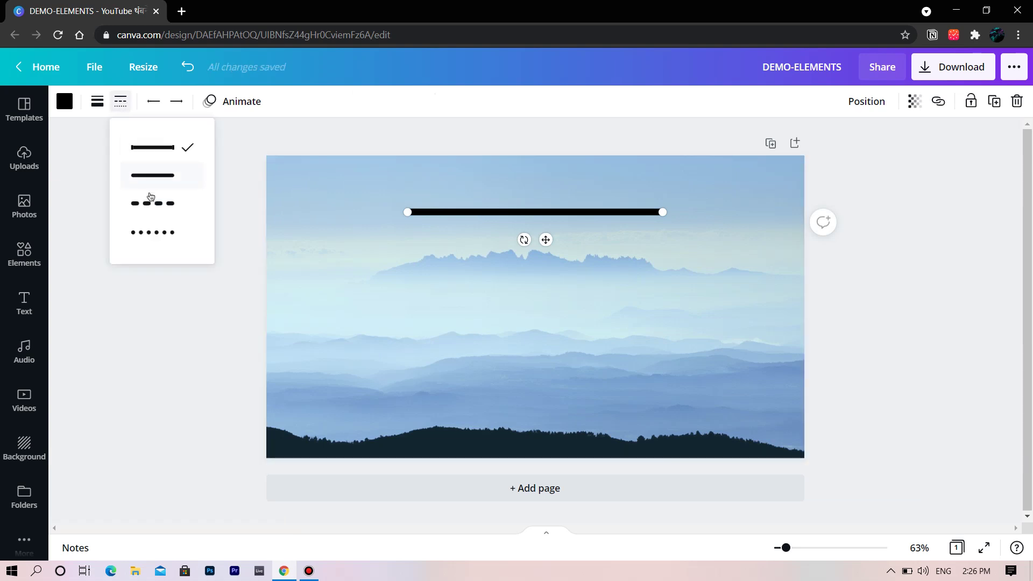
click(151, 204)
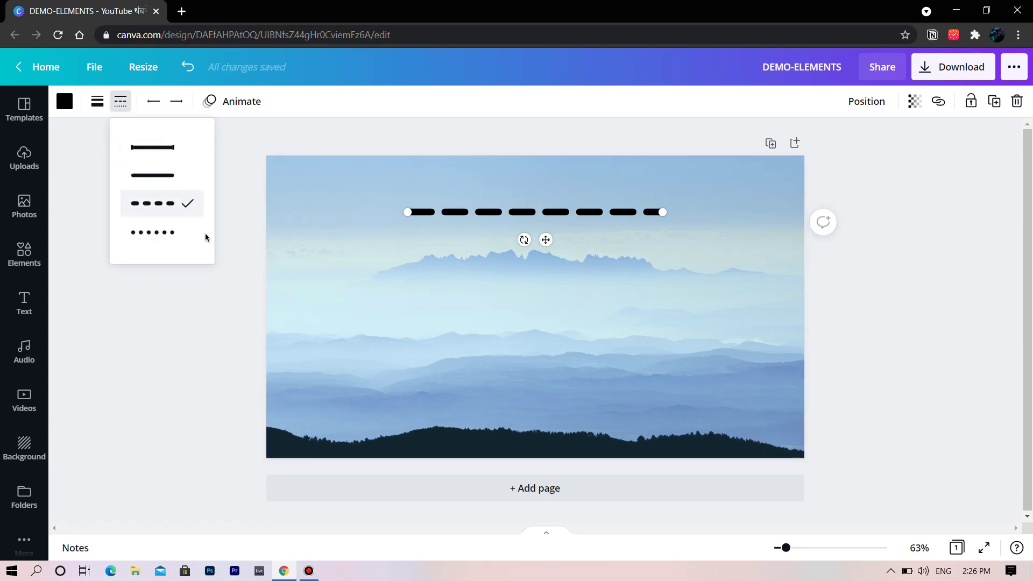
click(167, 234)
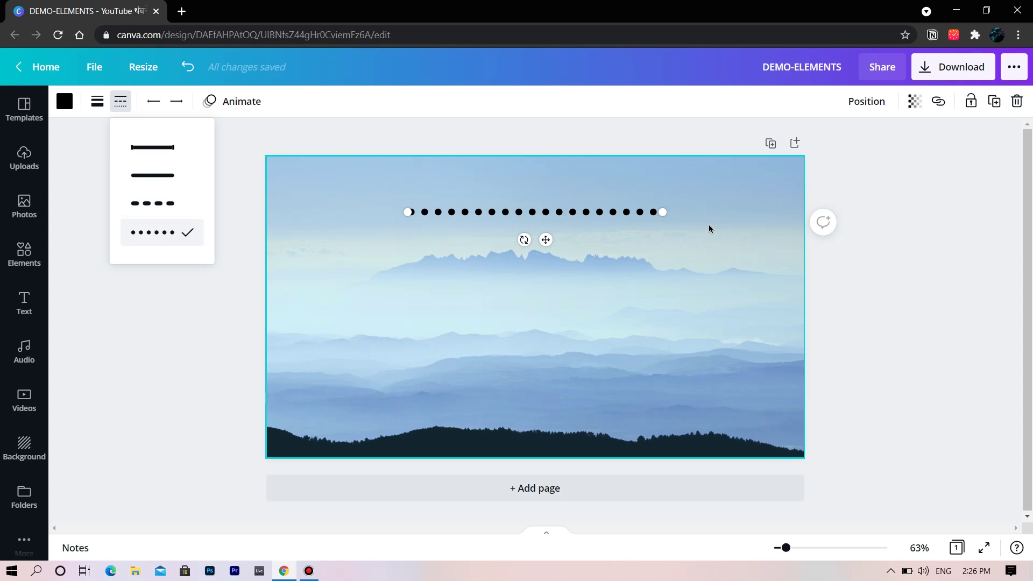
click(153, 175)
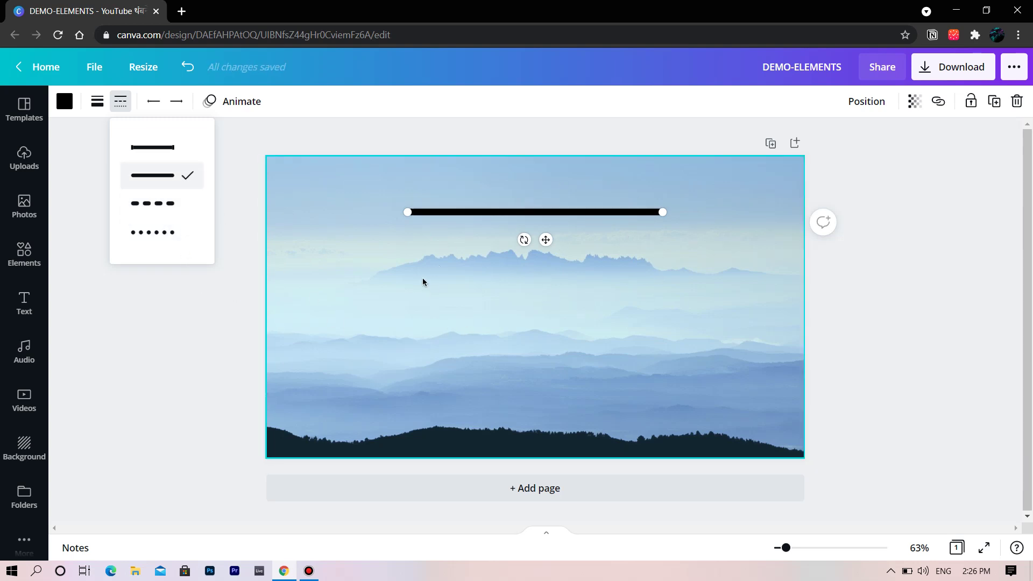
click(214, 338)
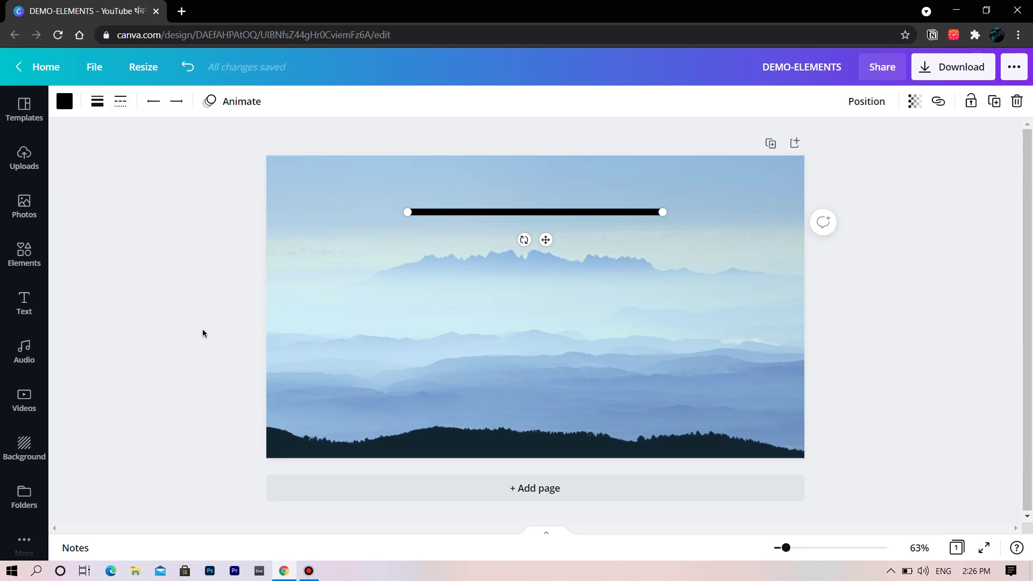
click(203, 334)
drag(492, 219, 492, 221)
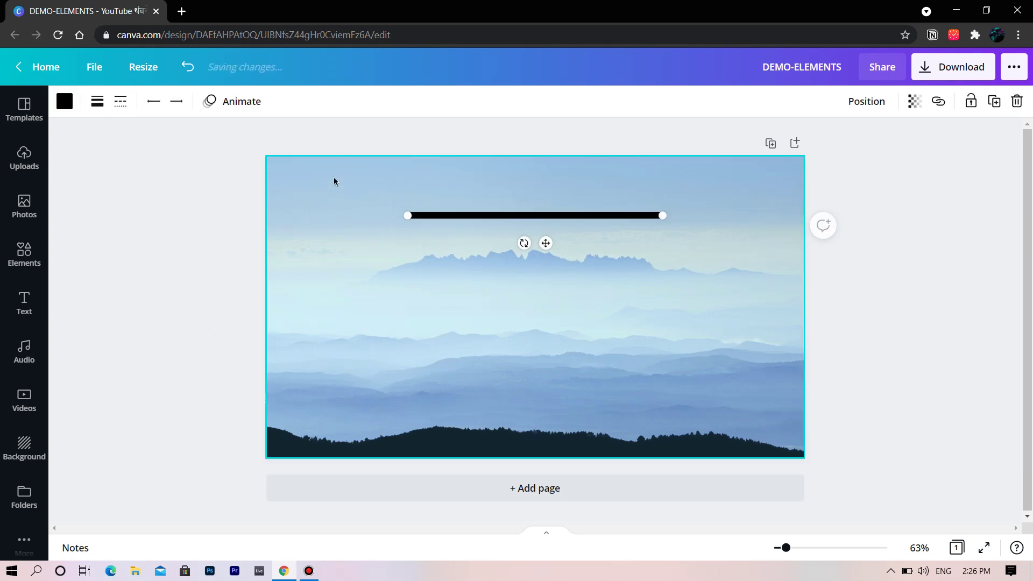
click(208, 204)
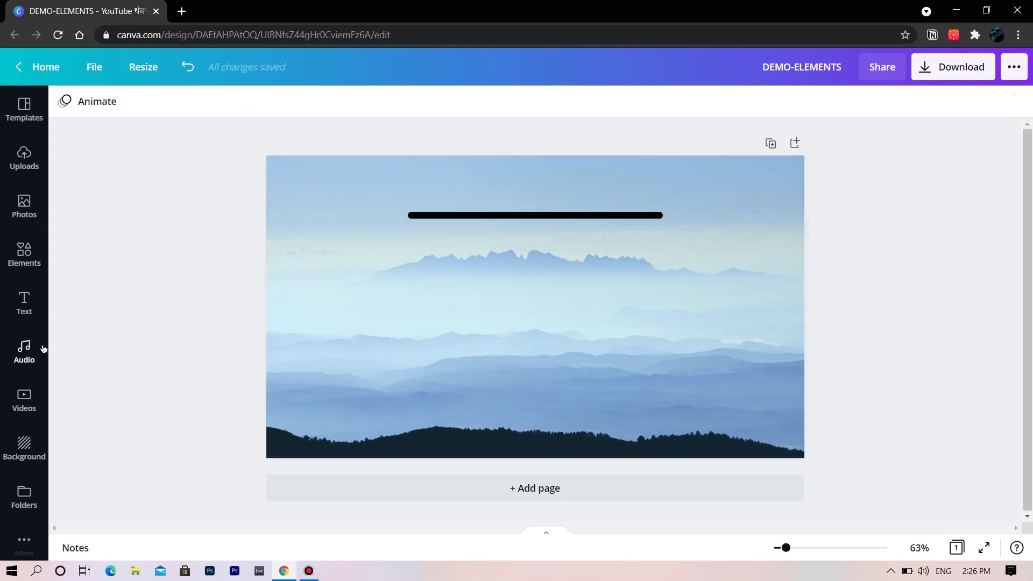
- Add the yellow HUGE SALE text combination to the page and delete its outlined SALE part
click(23, 311)
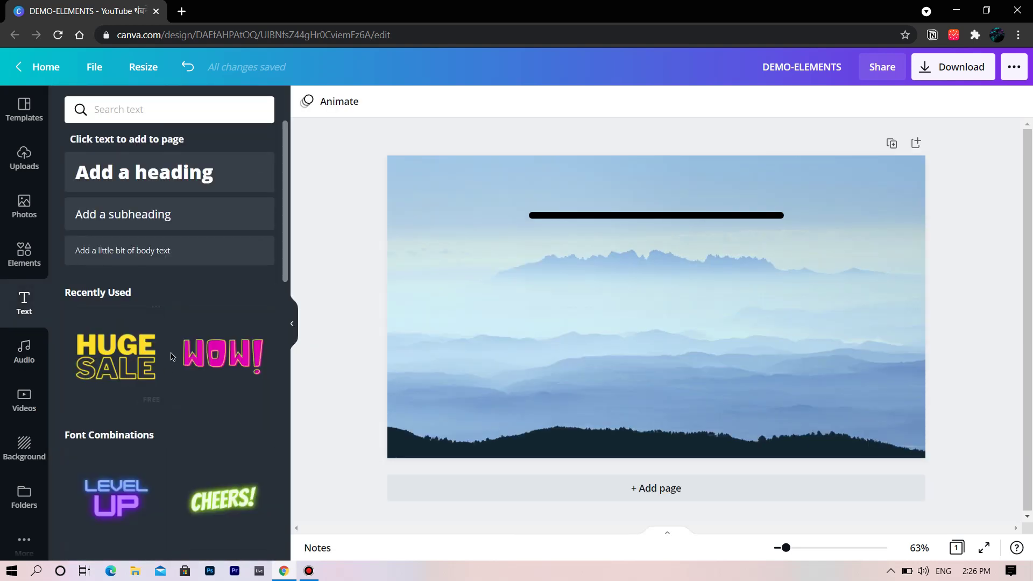
scroll(169, 355, down, 7)
scroll(119, 383, up, 7)
click(88, 373)
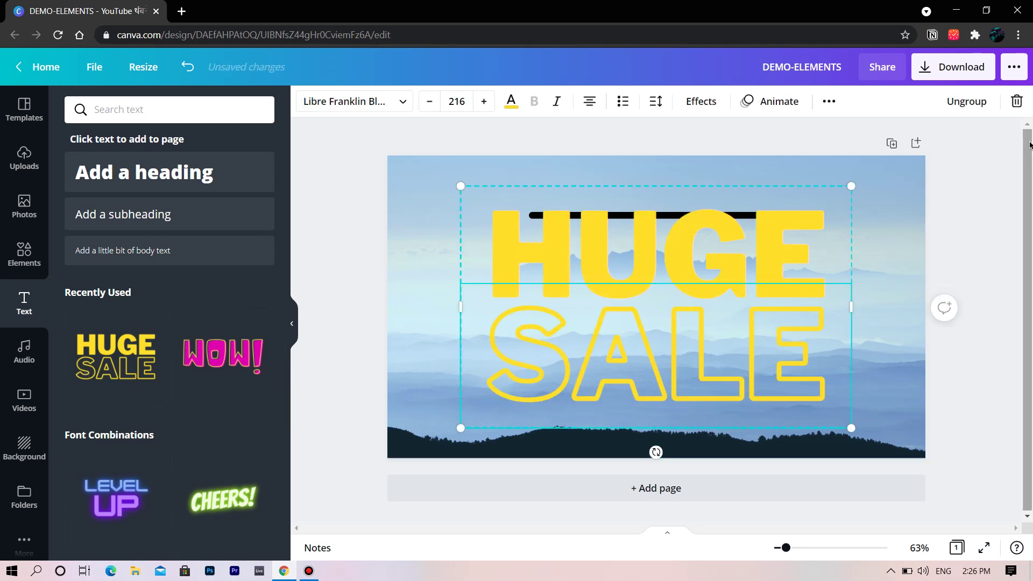
click(1017, 102)
click(969, 137)
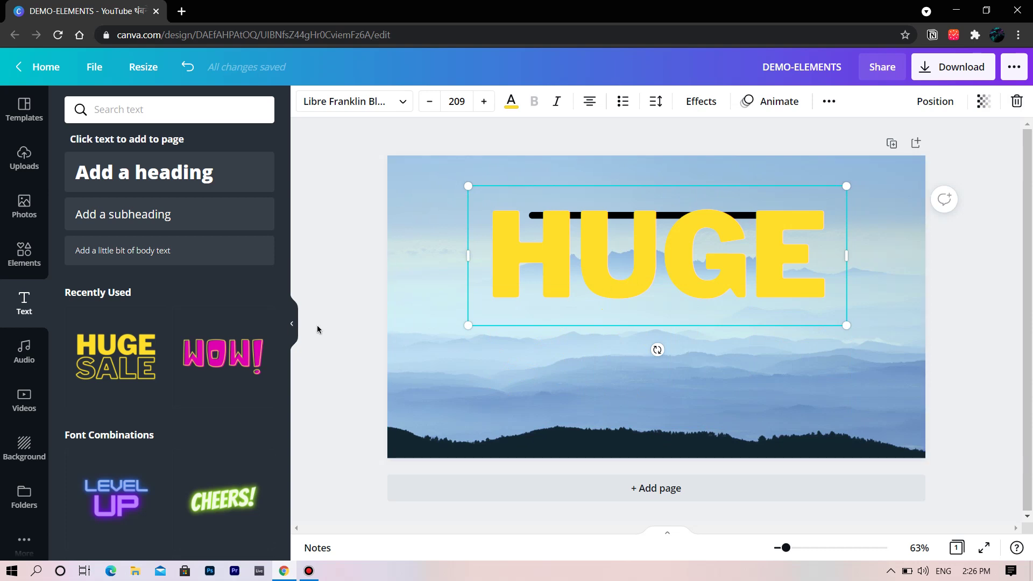
- Replace the text HUGE with NO PAIN
click(293, 327)
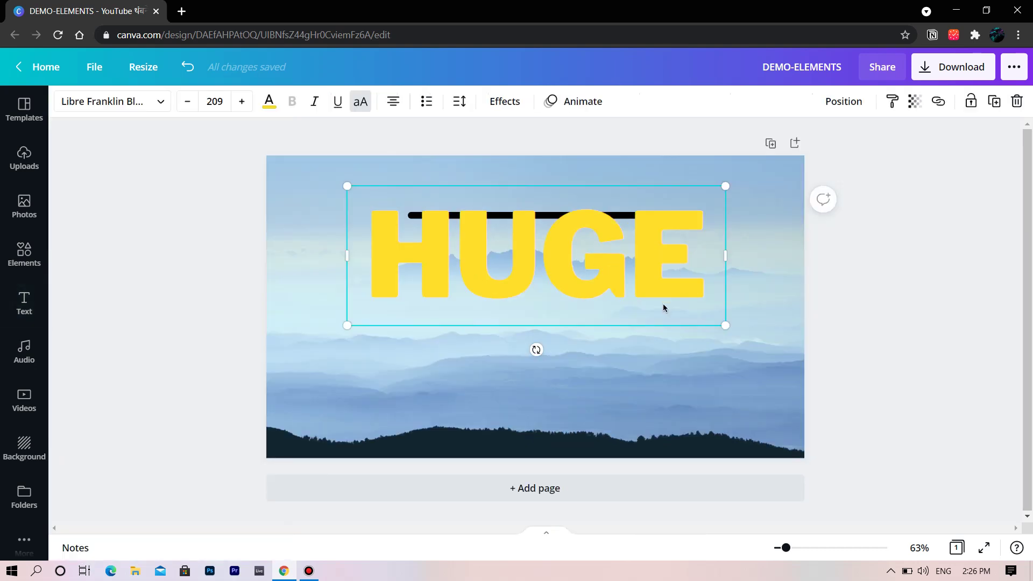
key(BackSpace)
key(BackSpace)
key(BackSpace)
key(BackSpace)
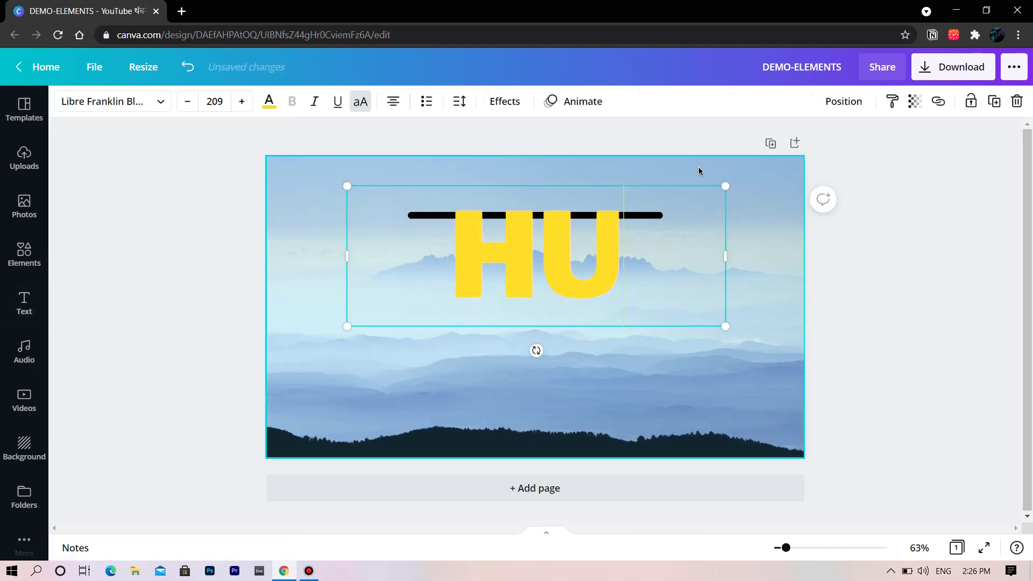
text(NO PAIN)
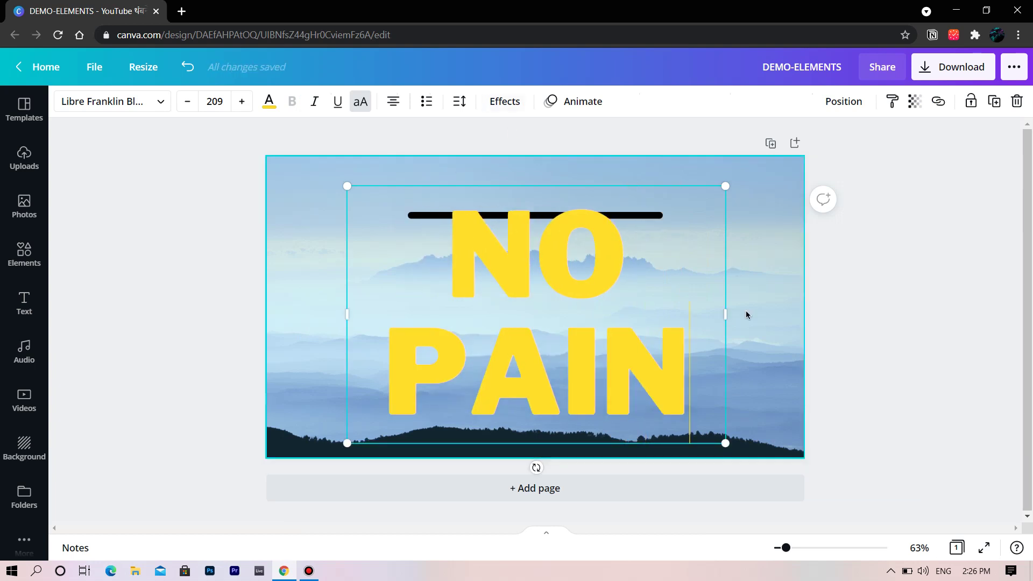
- Fit the NO PAIN text on one line at font size 134 and centre it below the black line
drag(726, 314, 944, 285)
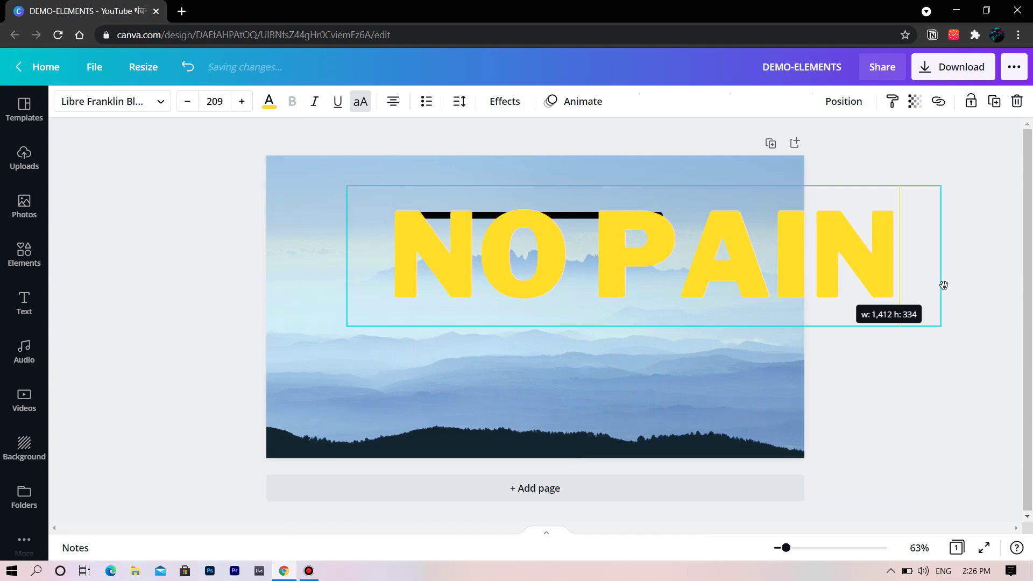
drag(345, 184, 560, 238)
click(991, 380)
click(750, 302)
drag(742, 296, 529, 350)
- Duplicate the NO PAIN text, place the copy directly below it and change its wording to NO GAIN
click(991, 107)
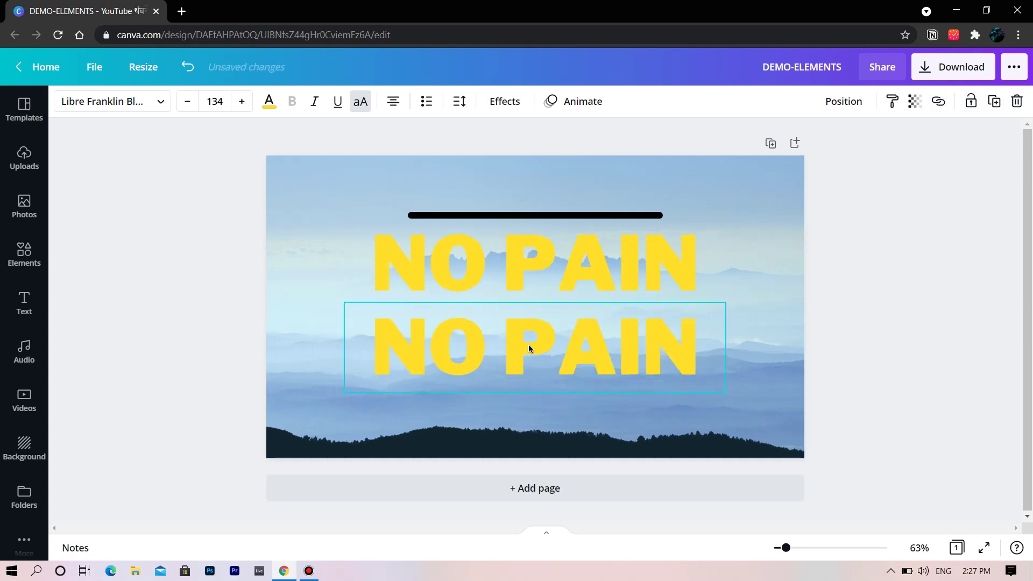
click(706, 360)
key(BackSpace)
key(BackSpace)
key(BackSpace)
key(BackSpace)
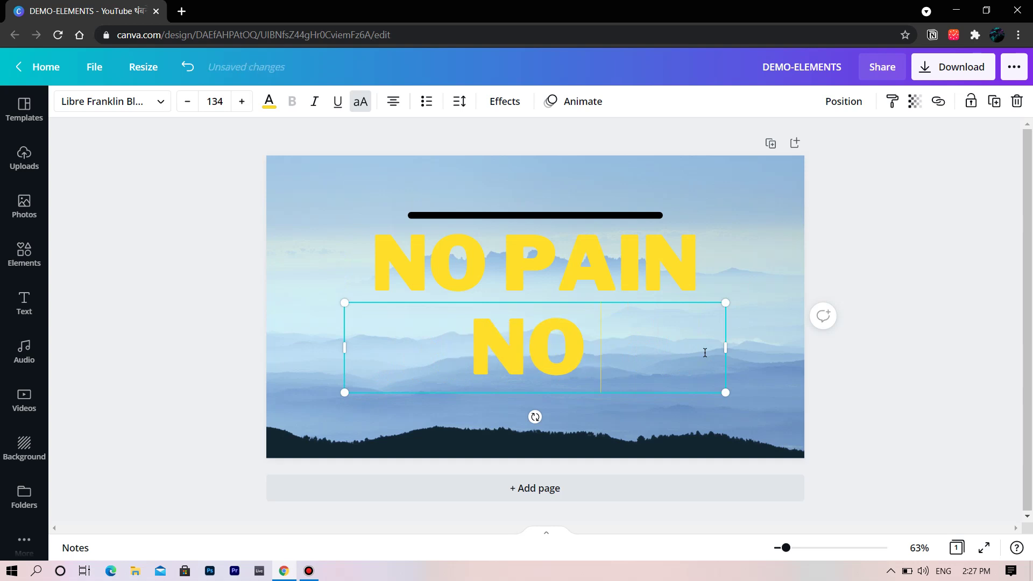
text(GAIN)
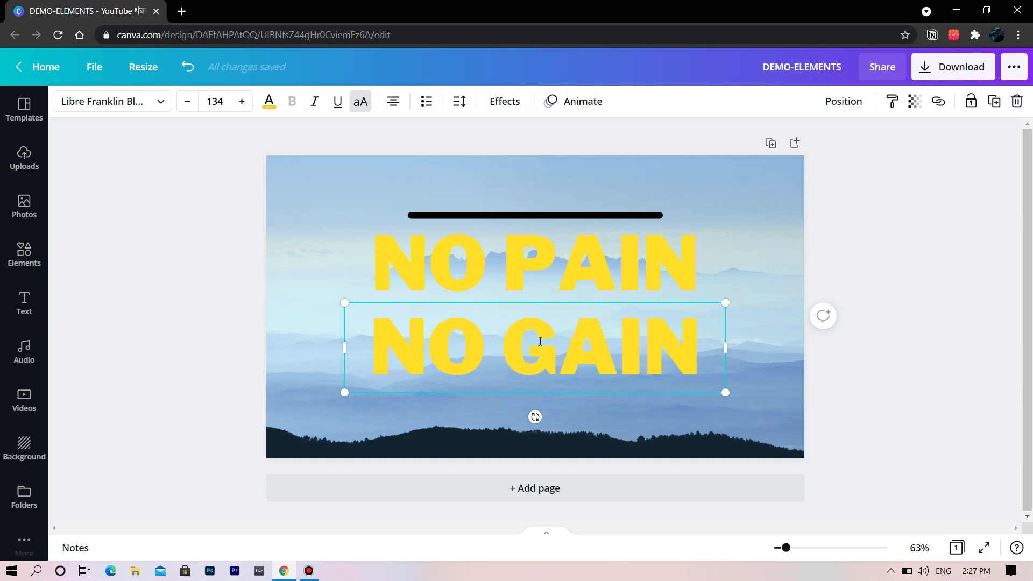
click(158, 303)
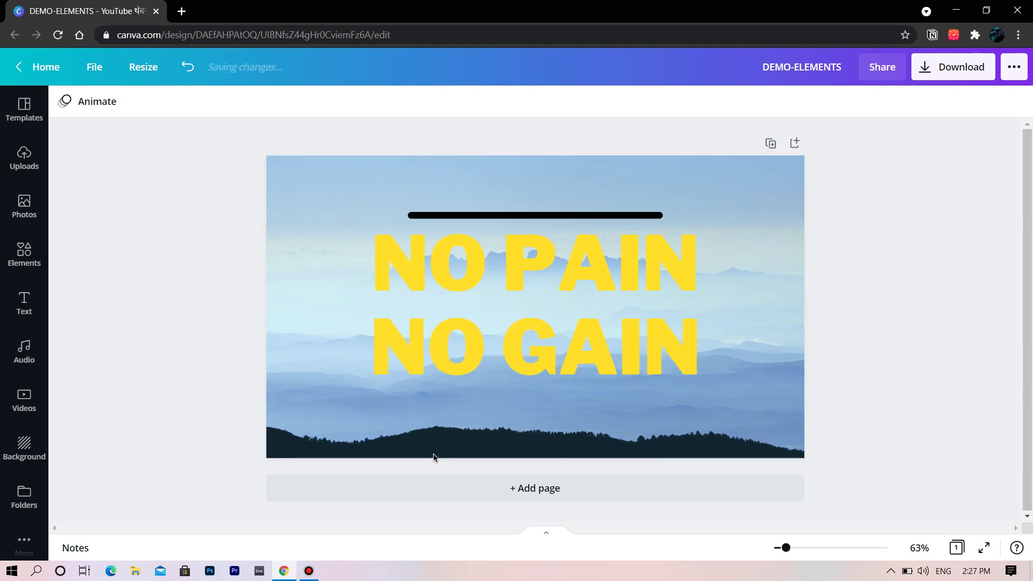
- Change the colour of both the NO PAIN and NO GAIN texts to black
click(462, 273)
click(269, 101)
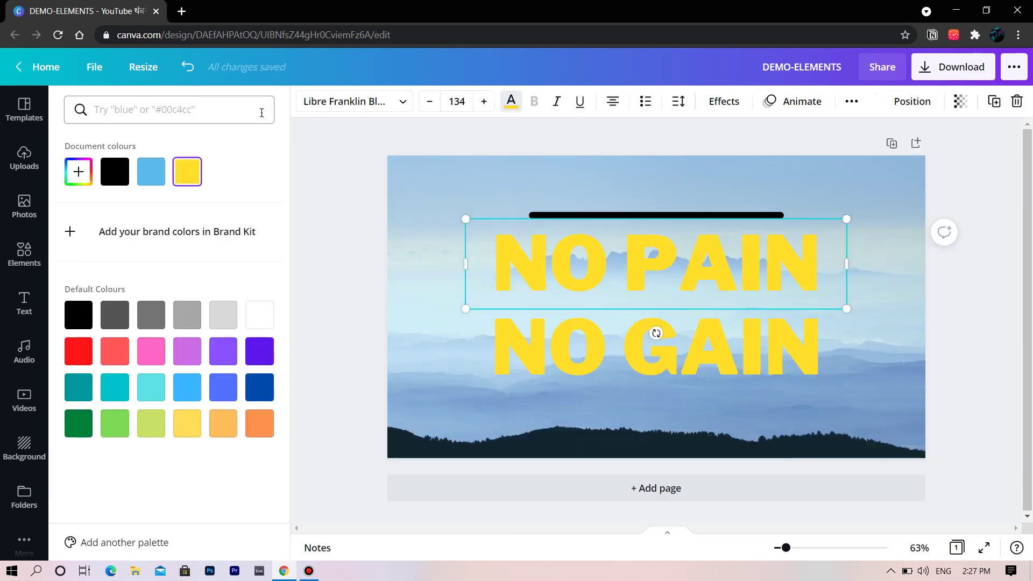
click(106, 179)
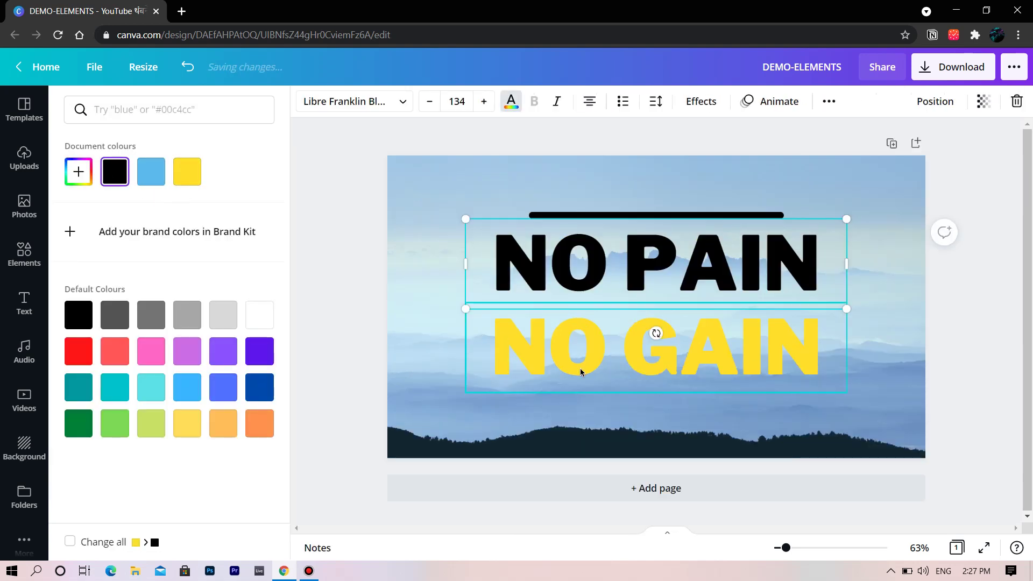
click(581, 364)
click(122, 180)
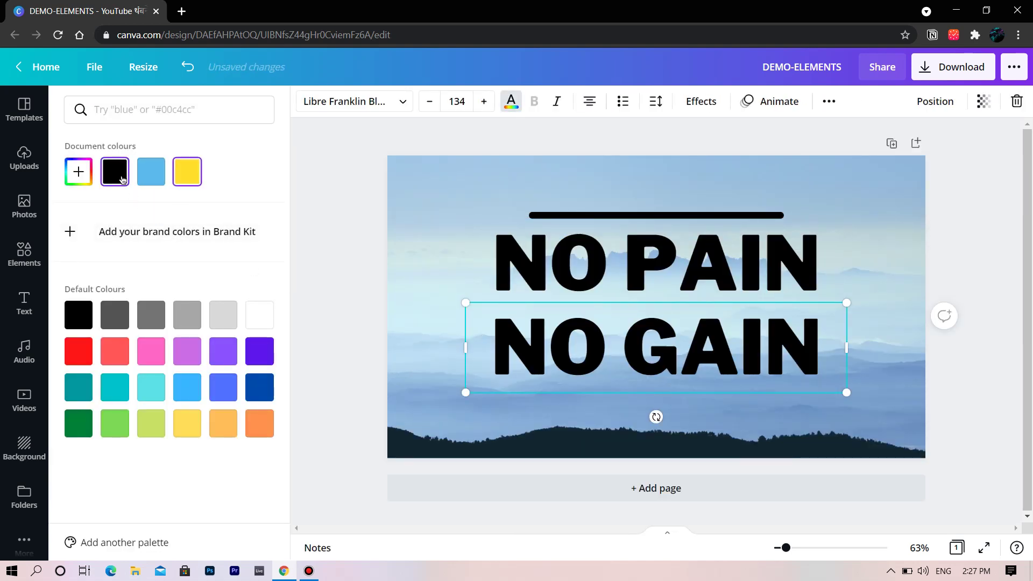
click(310, 286)
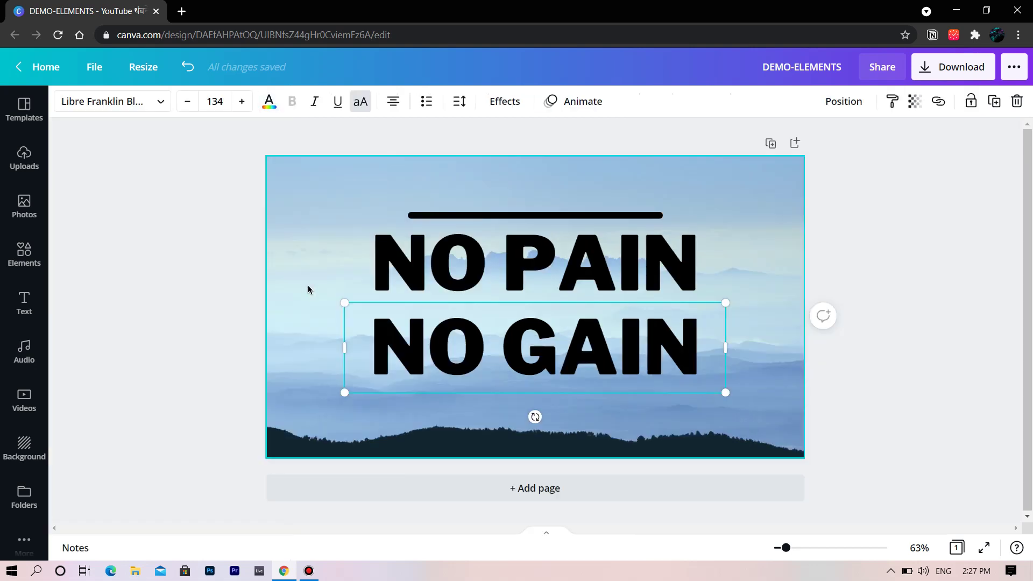
- Extend the black line at both ends to the width of the text and place a duplicate of it beneath NO GAIN
click(594, 213)
drag(663, 216, 697, 215)
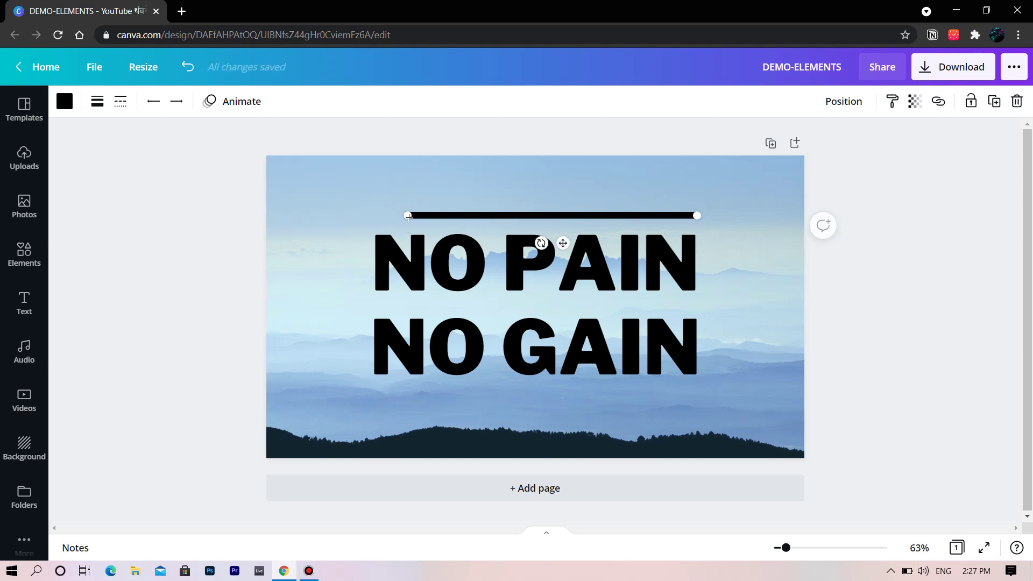
drag(400, 218, 372, 221)
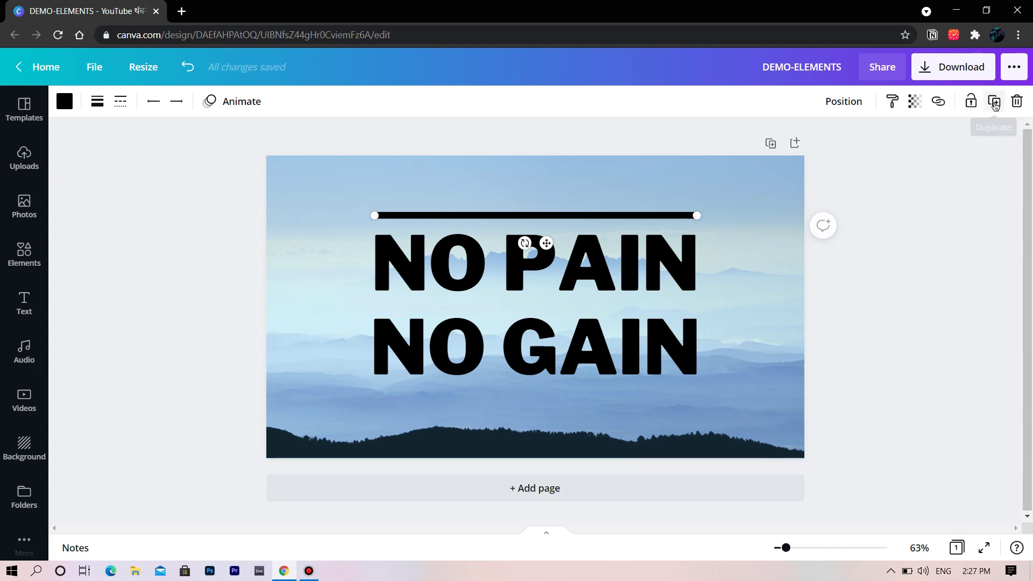
click(994, 101)
drag(633, 228, 623, 392)
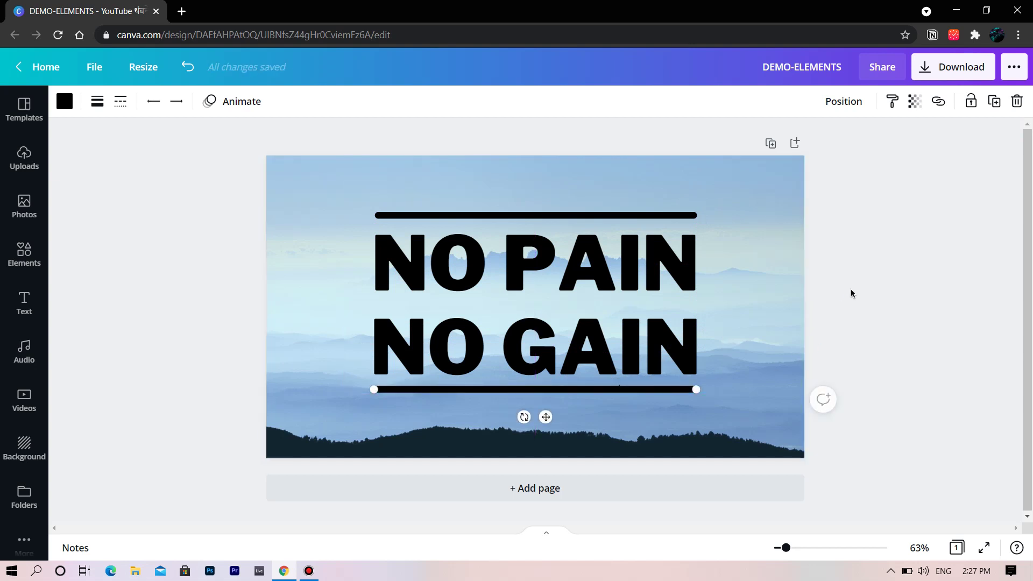
click(895, 261)
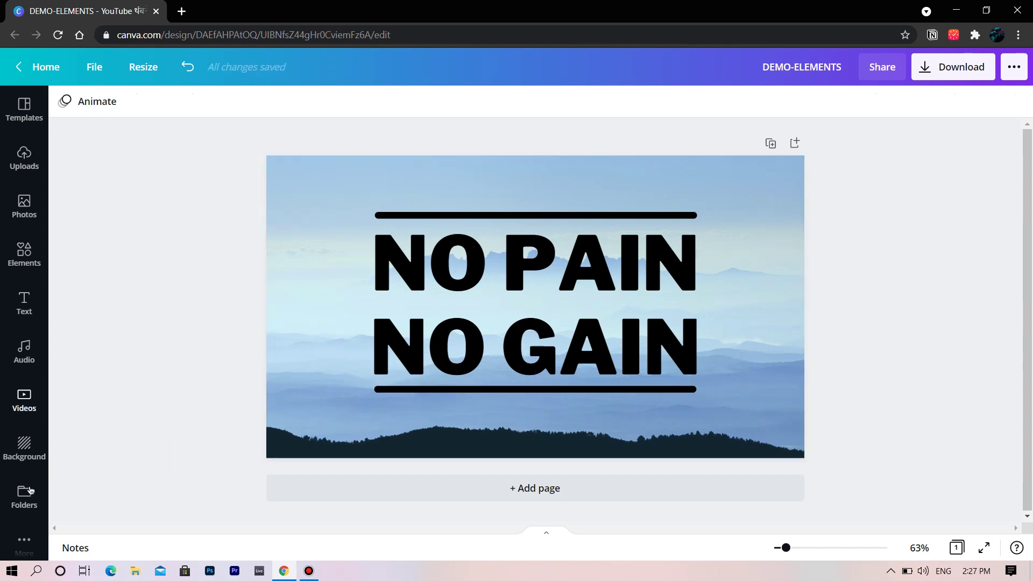
- Try the desert sand and sunset mountain backgrounds from Landscapes and set the rocky mountain with pine trees as the page background
click(24, 446)
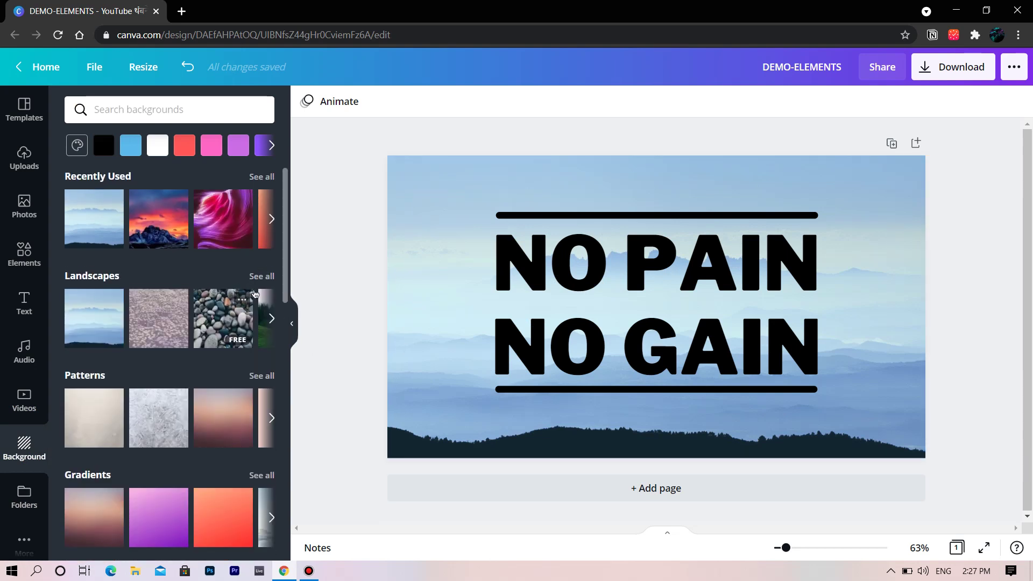
click(261, 276)
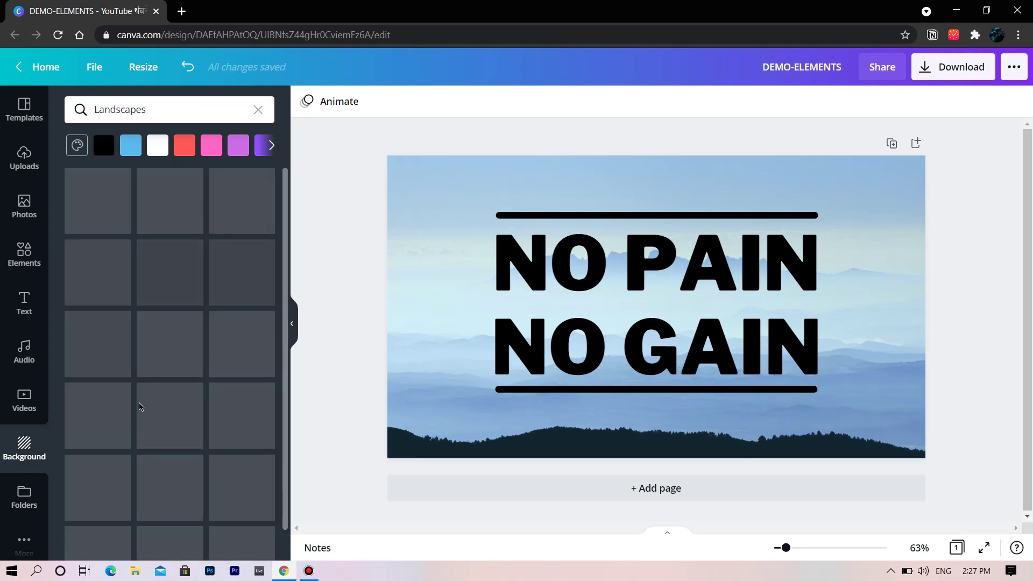
scroll(195, 307, down, 1)
click(234, 285)
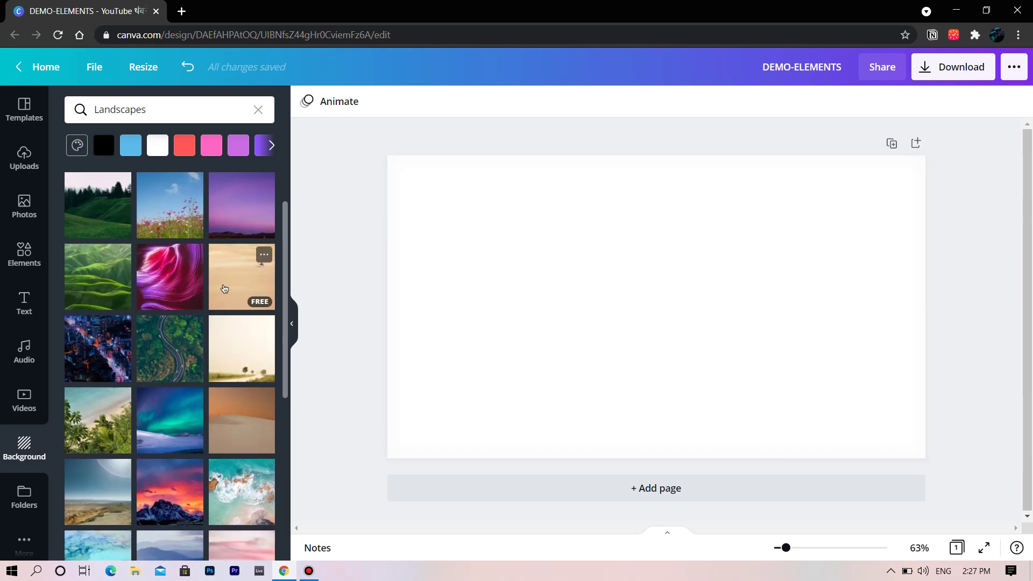
scroll(98, 328, down, 3)
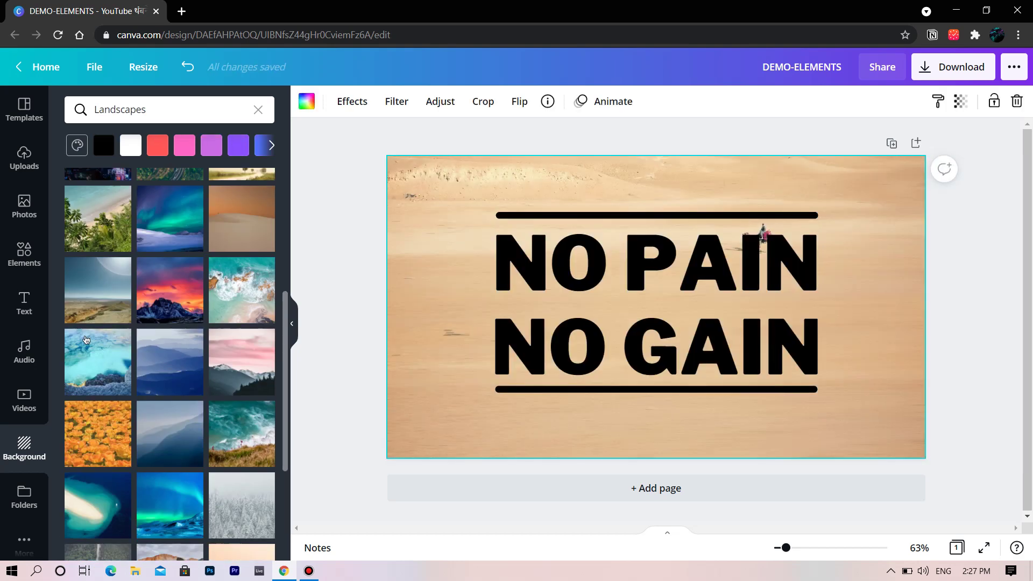
click(146, 271)
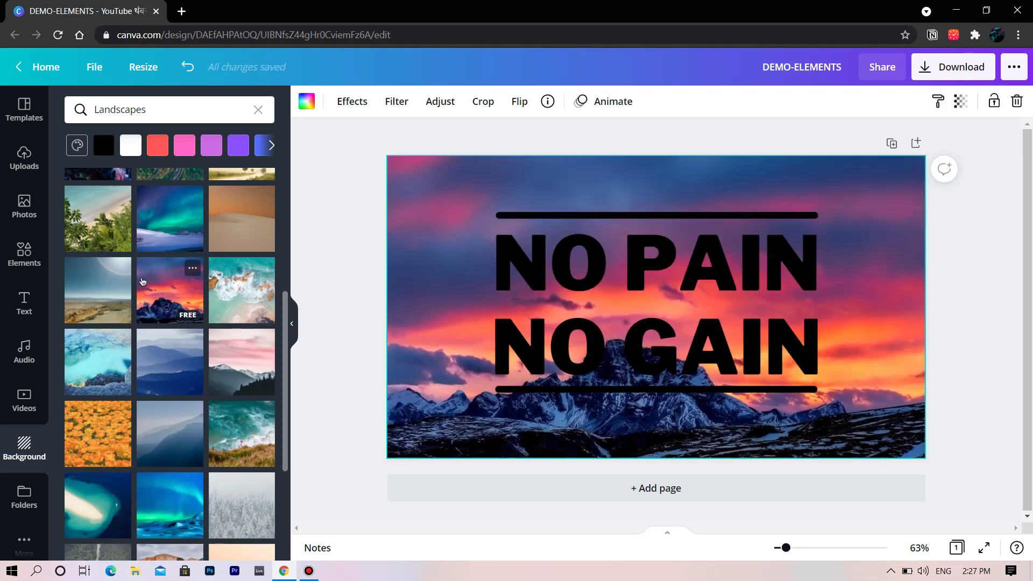
scroll(155, 361, down, 4)
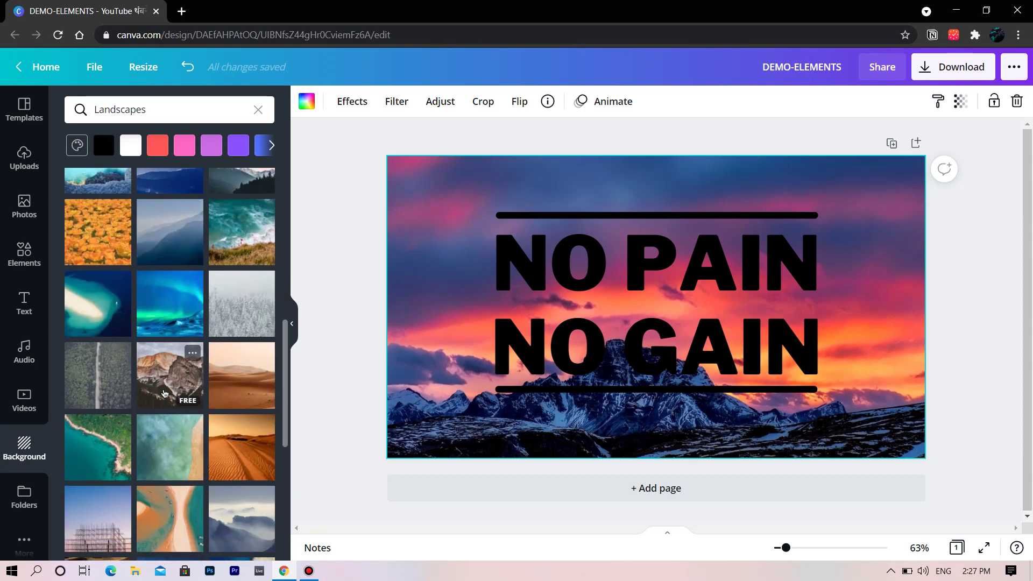
click(171, 377)
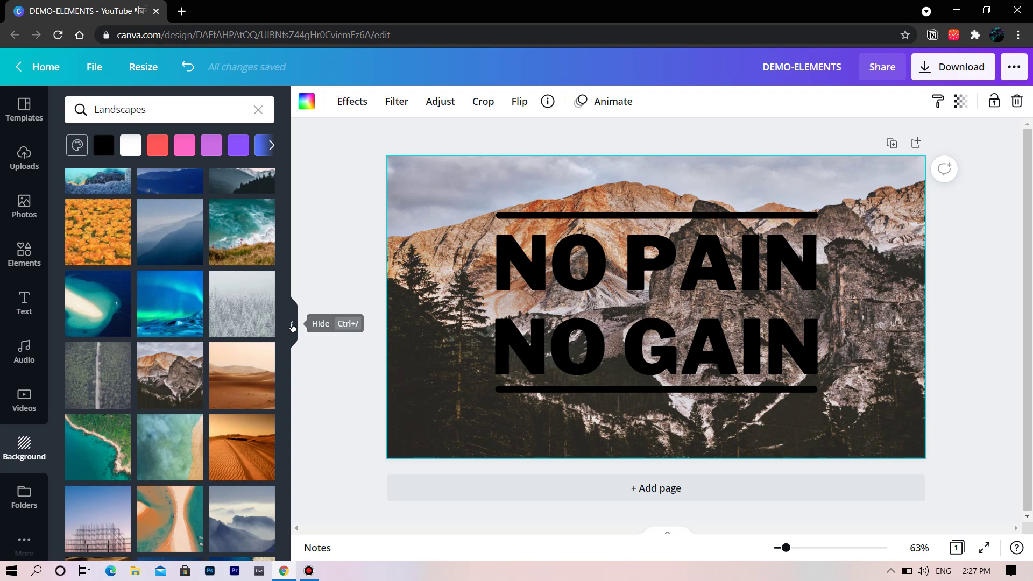
click(291, 323)
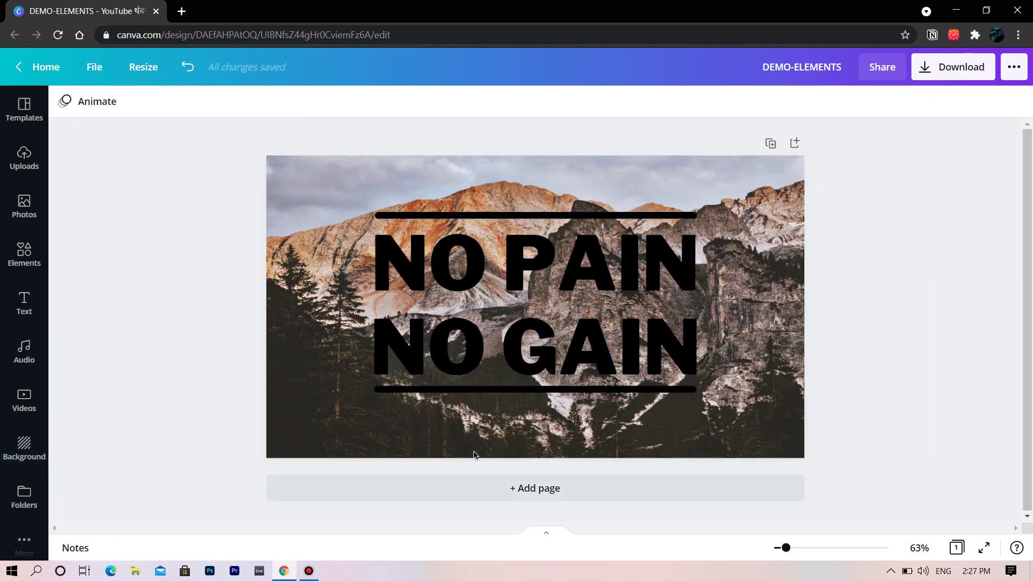
- Try the Tectonic, Baseline and Neon page animations and apply the Pop animation to the page
click(305, 299)
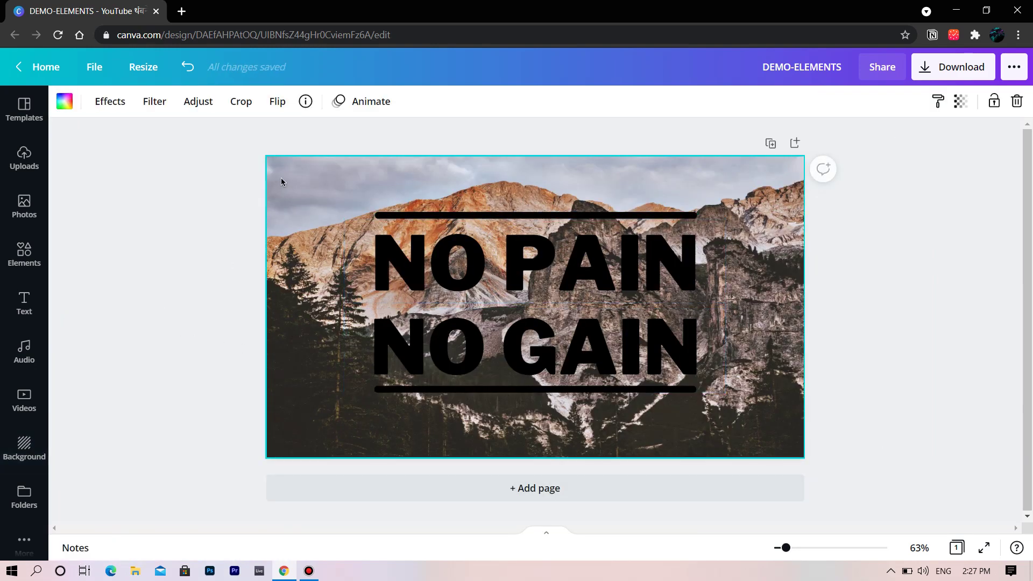
click(364, 103)
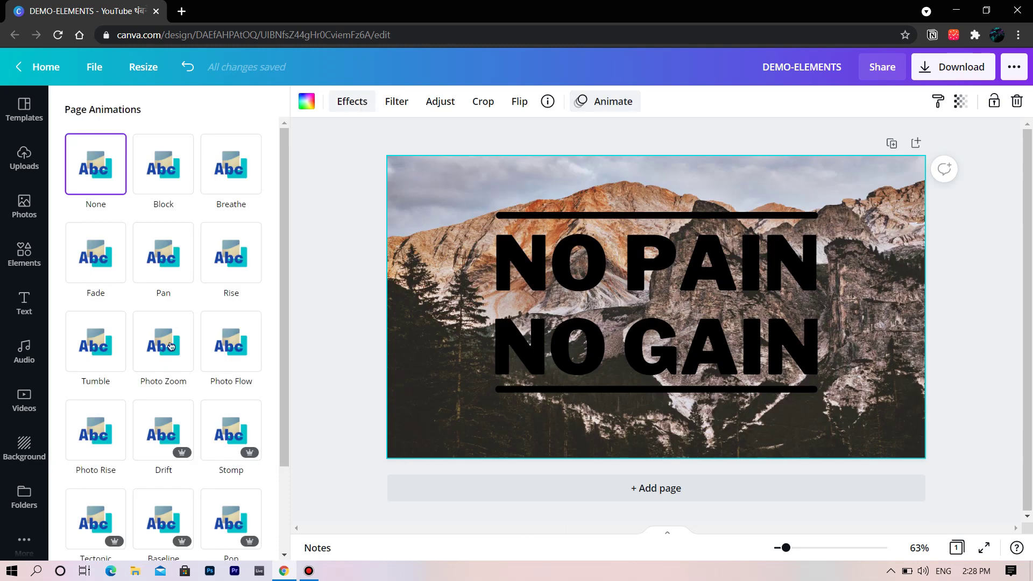
scroll(194, 388, down, 2)
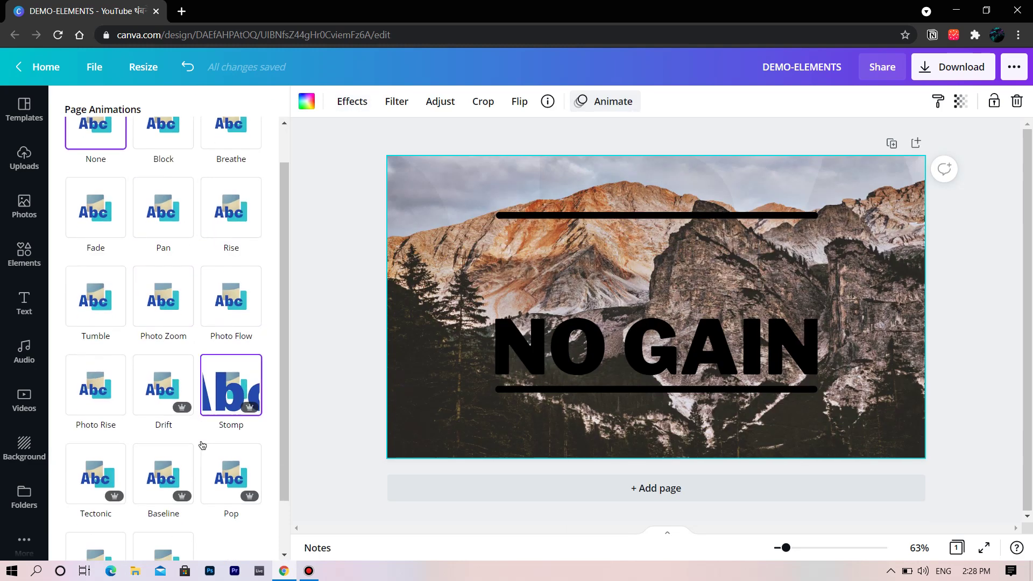
scroll(114, 322, up, 2)
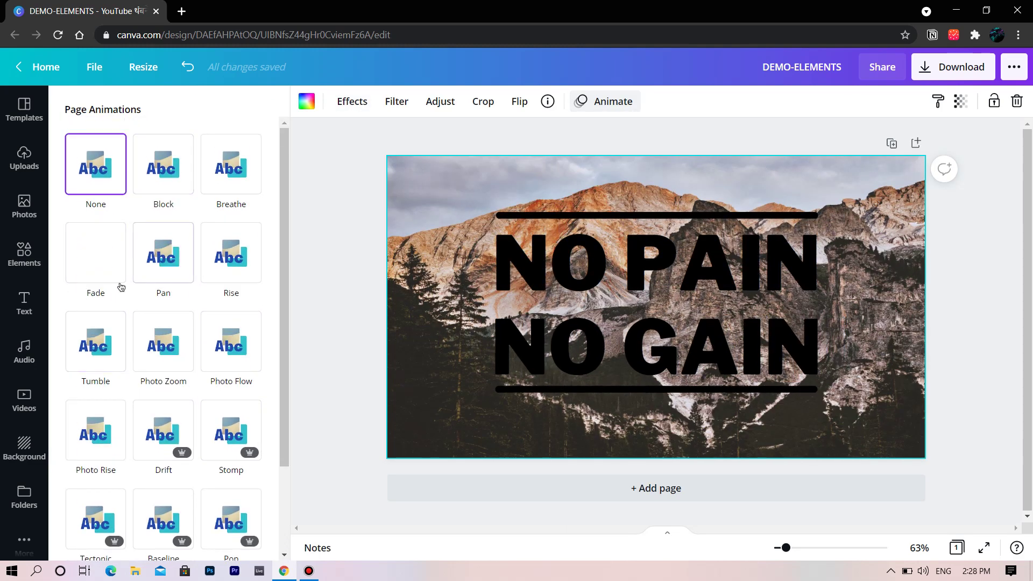
scroll(202, 315, down, 2)
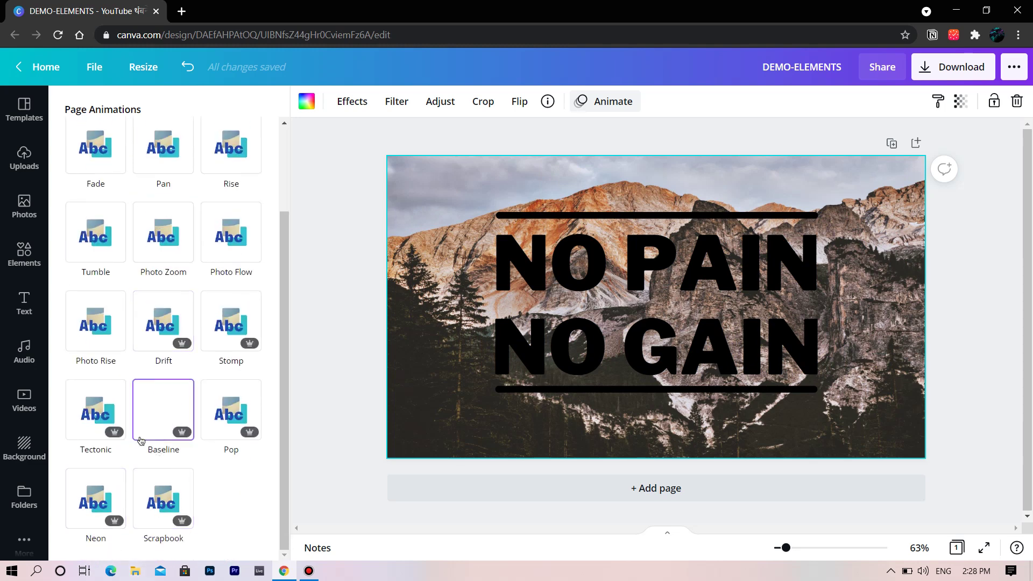
click(102, 430)
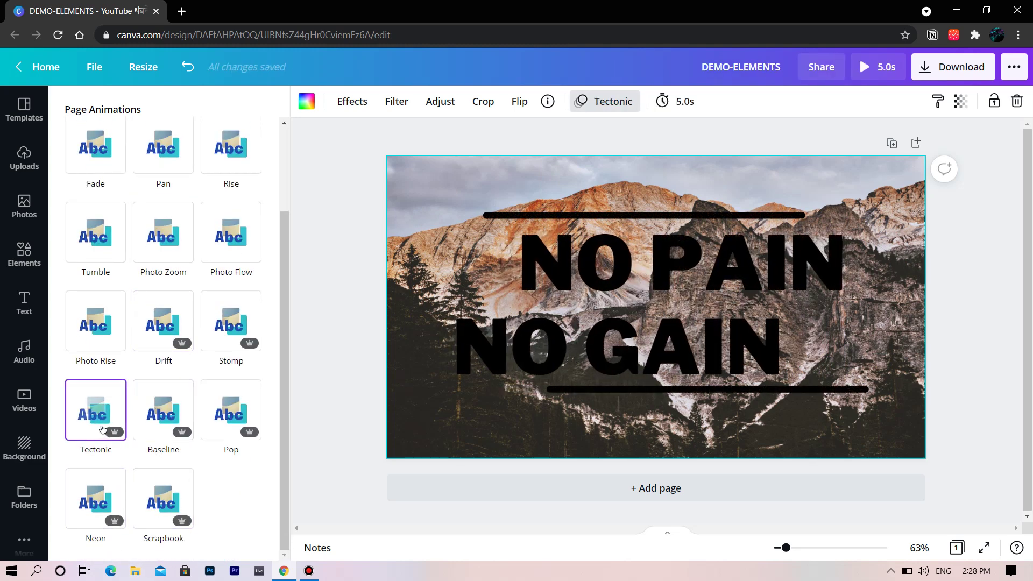
click(159, 425)
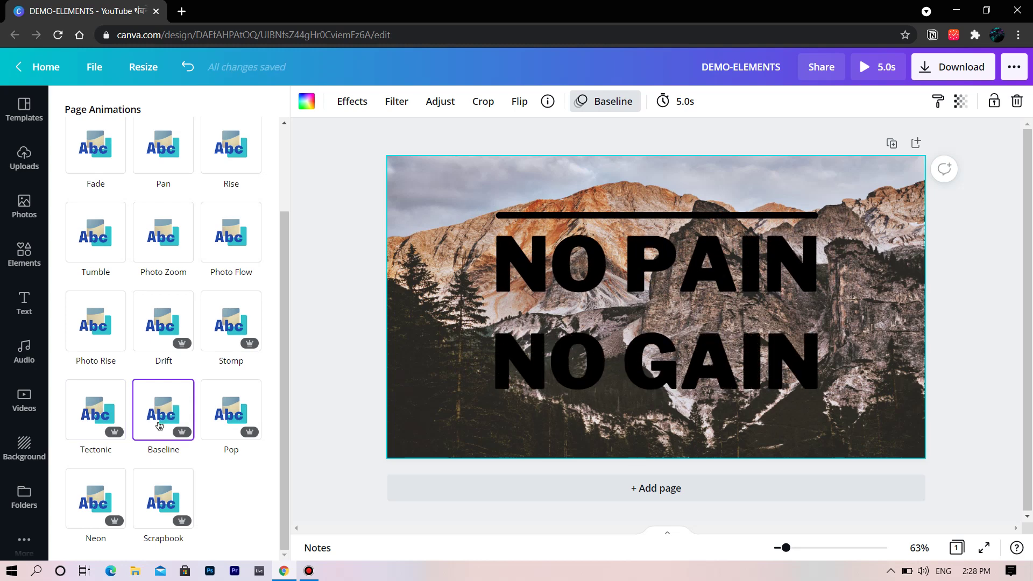
click(97, 515)
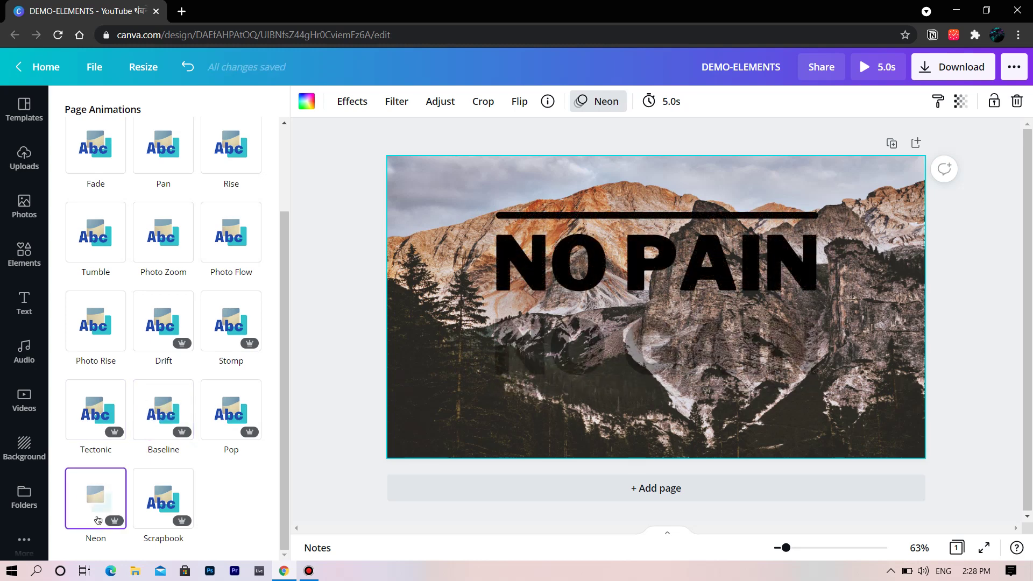
click(256, 406)
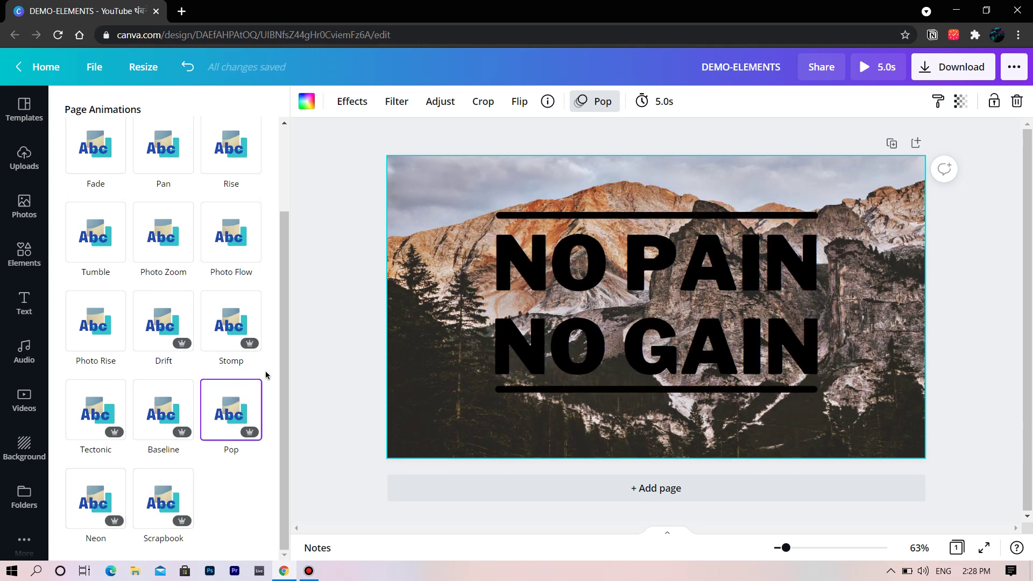
scroll(215, 330, up, 2)
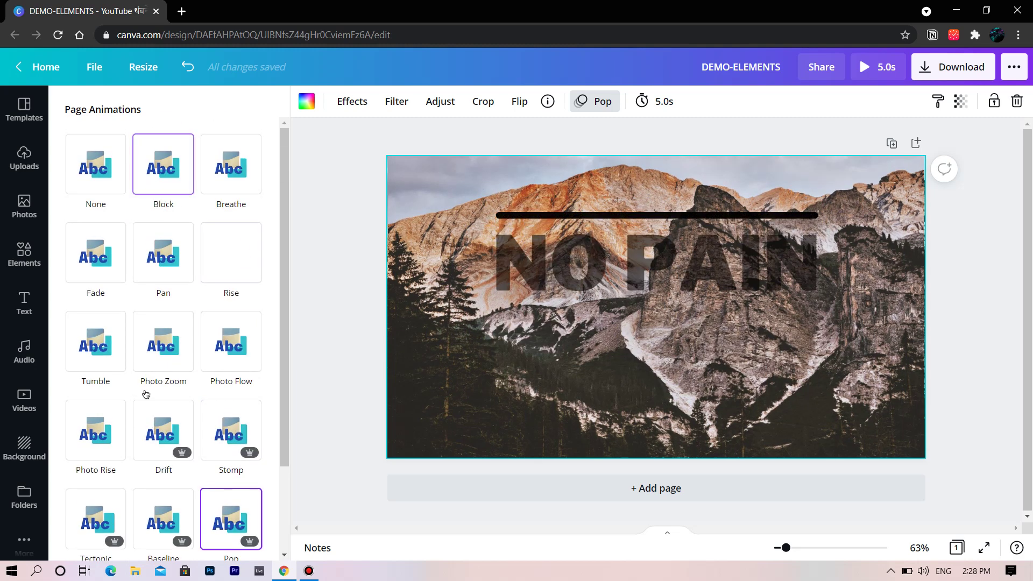
click(346, 360)
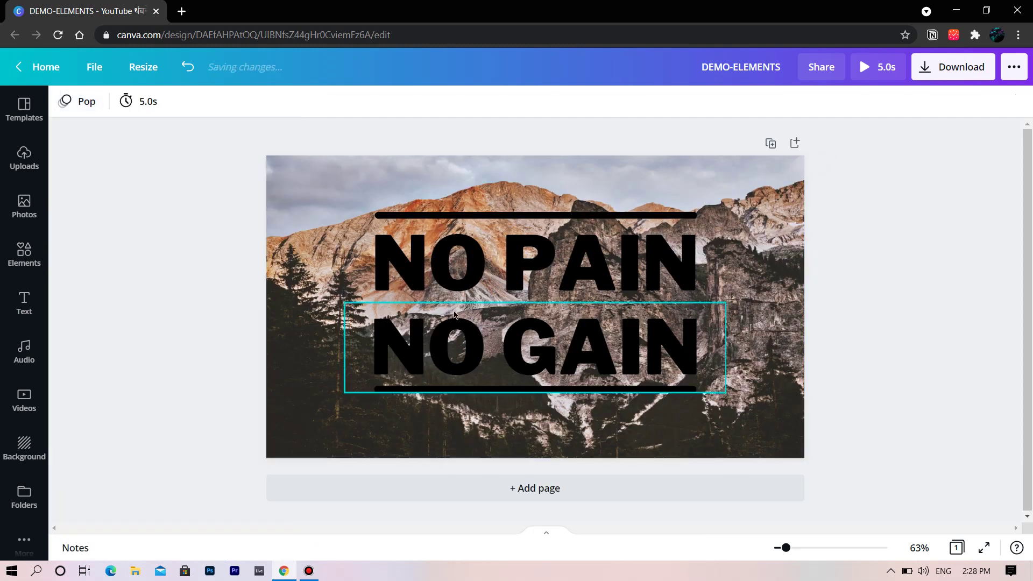
- Open the effects for the mountain background image and look through the available effect categories
click(450, 215)
click(452, 175)
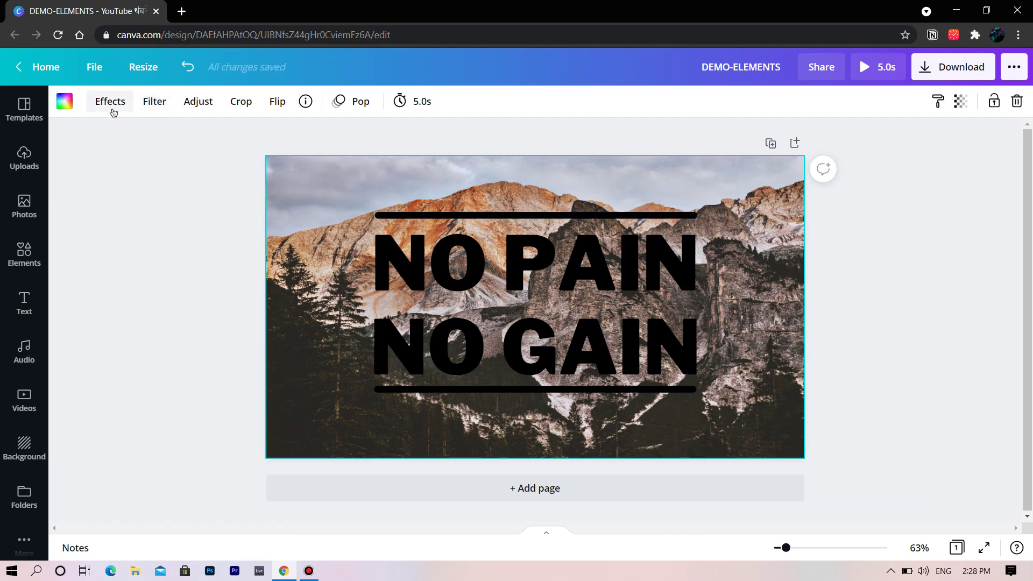
click(111, 102)
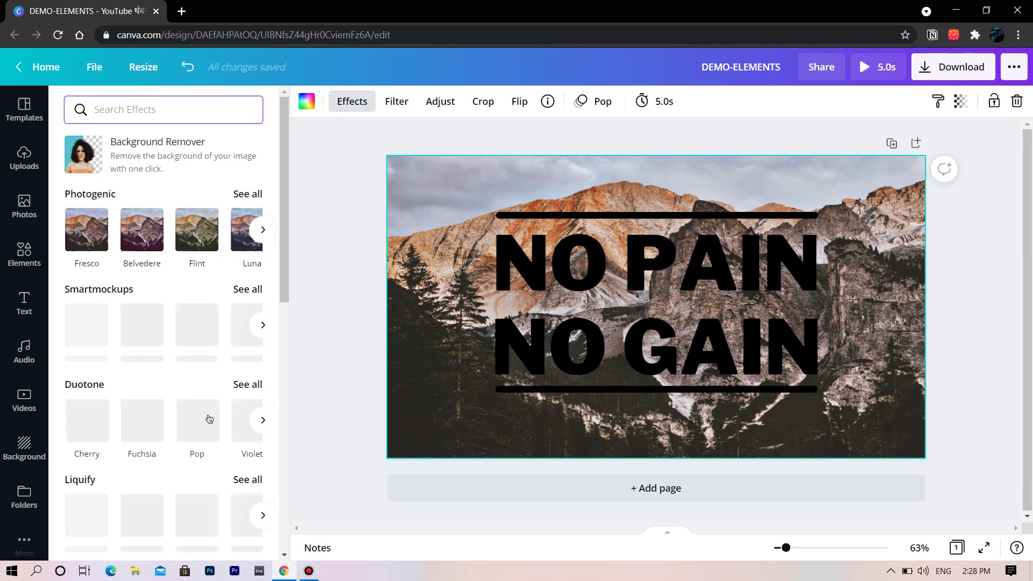
scroll(167, 406, down, 9)
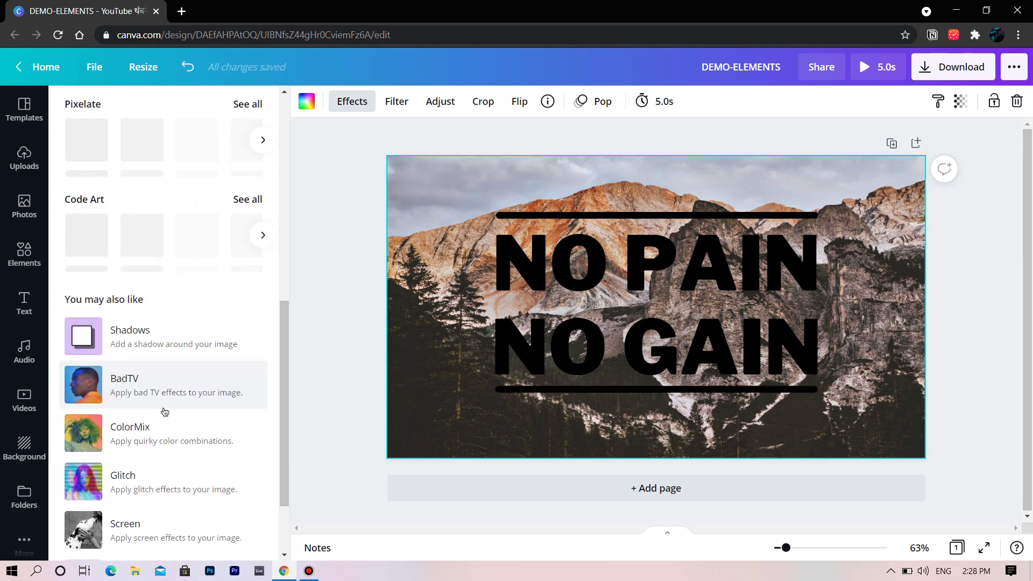
scroll(160, 385, up, 8)
scroll(195, 353, up, 2)
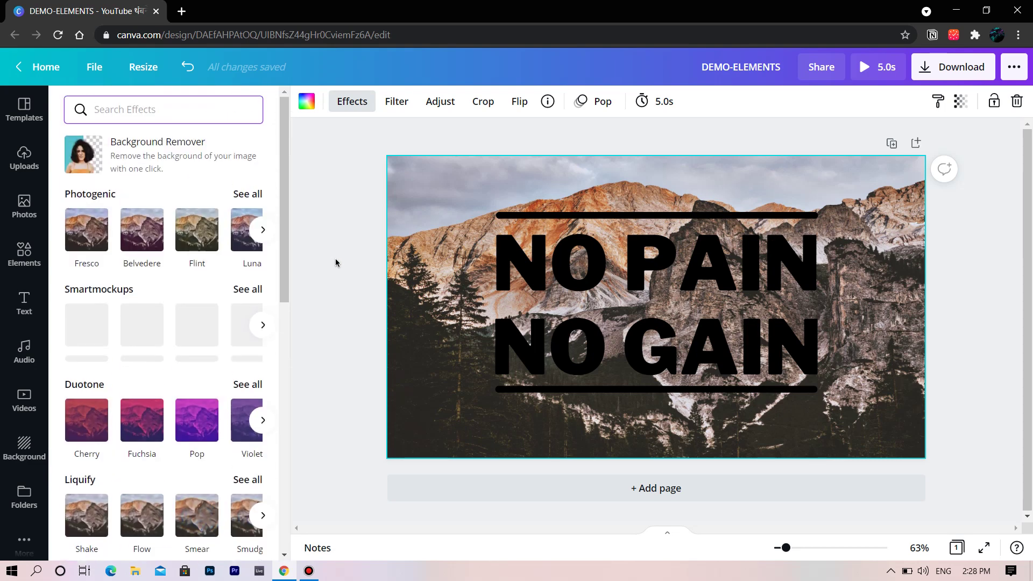
- Try the Epic filter on the mountain background and apply the Festive filter with an intensity of 34
click(338, 287)
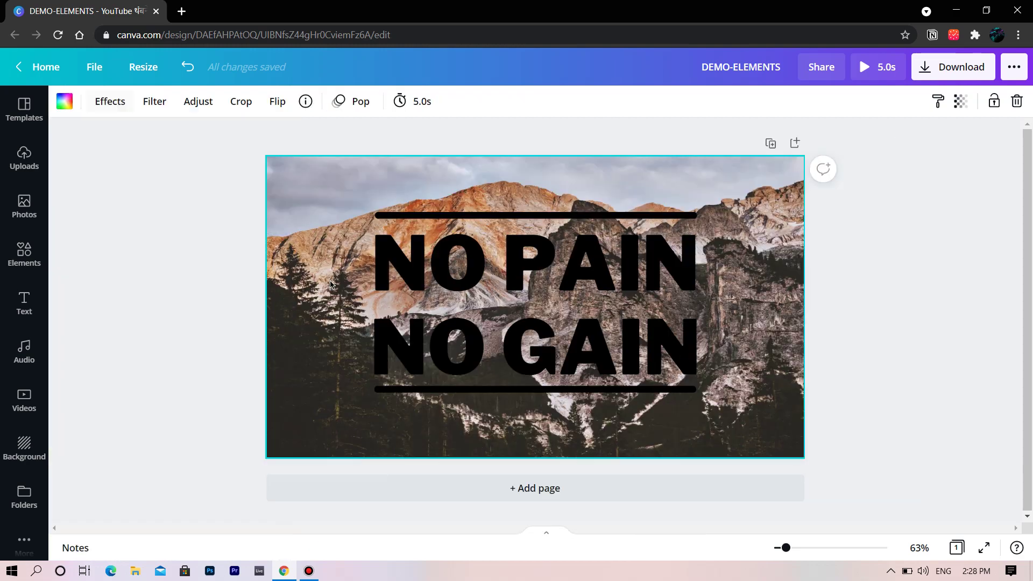
click(151, 104)
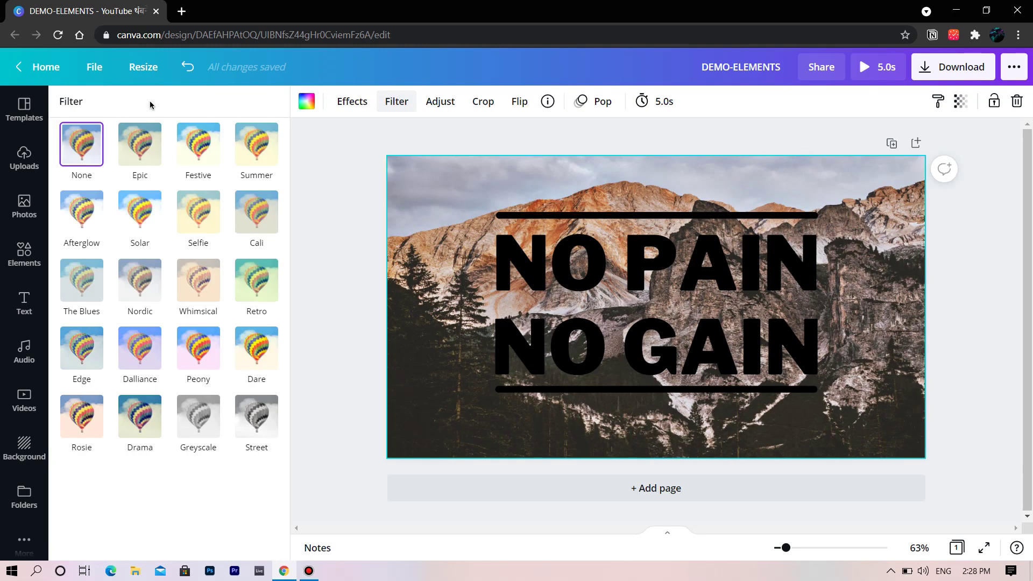
click(140, 173)
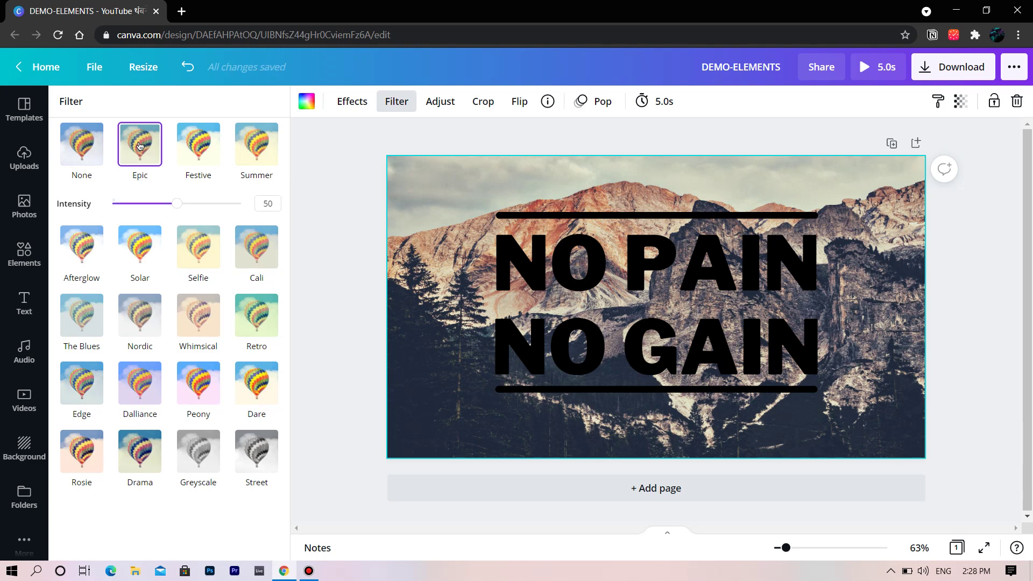
click(201, 164)
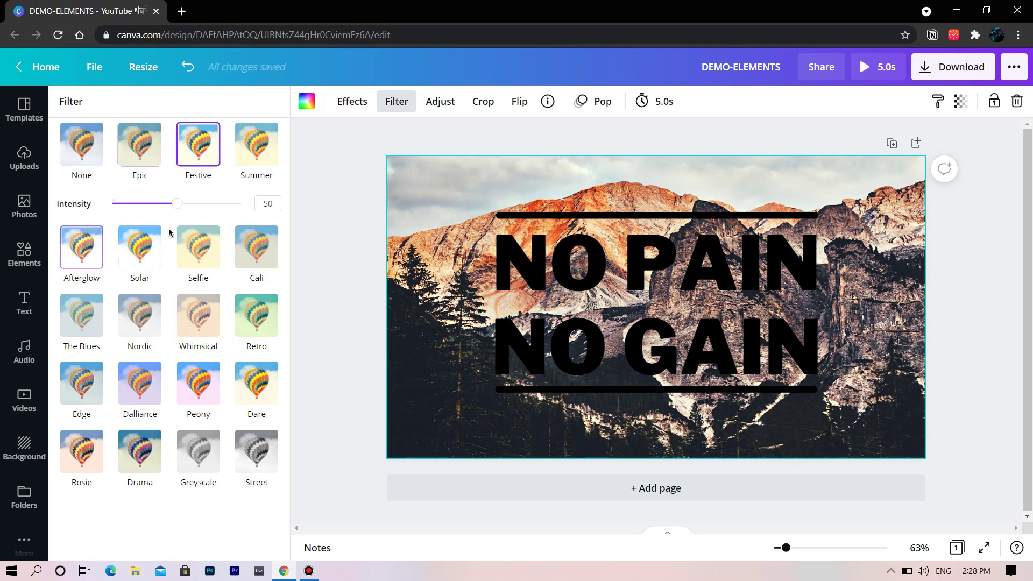
drag(180, 206, 310, 208)
drag(201, 215, 157, 227)
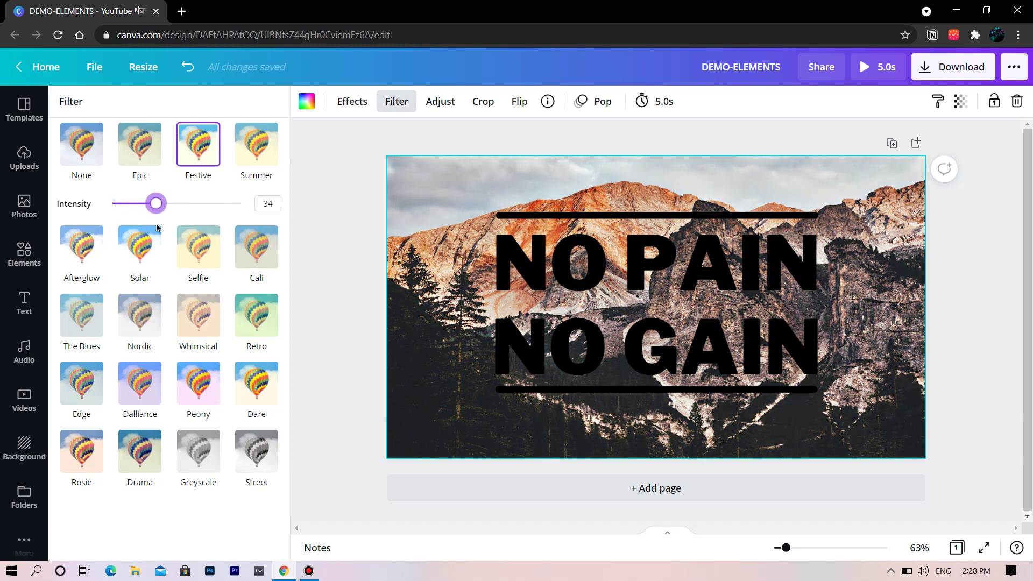
click(307, 310)
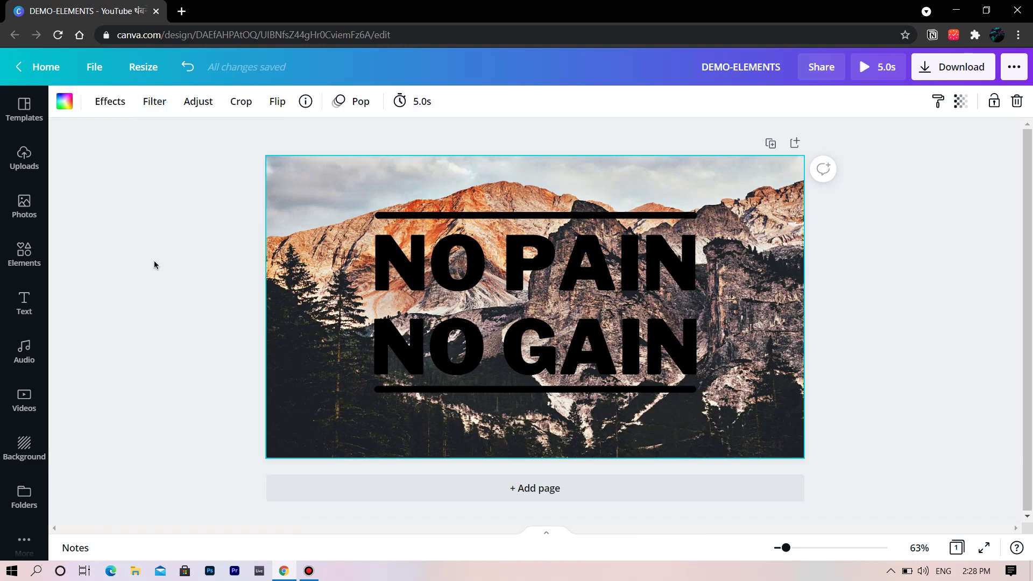
click(414, 179)
click(241, 101)
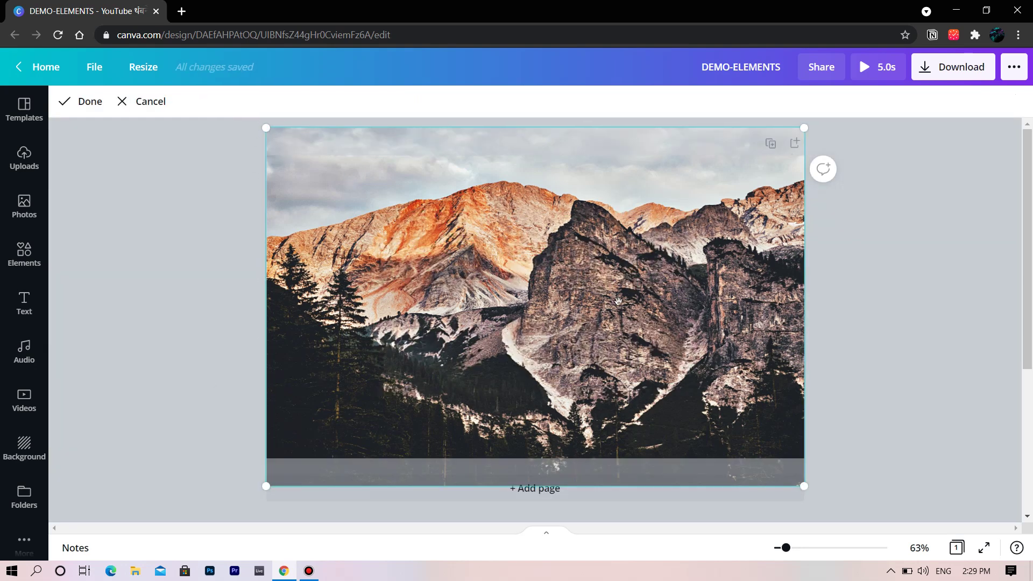
drag(304, 223, 306, 226)
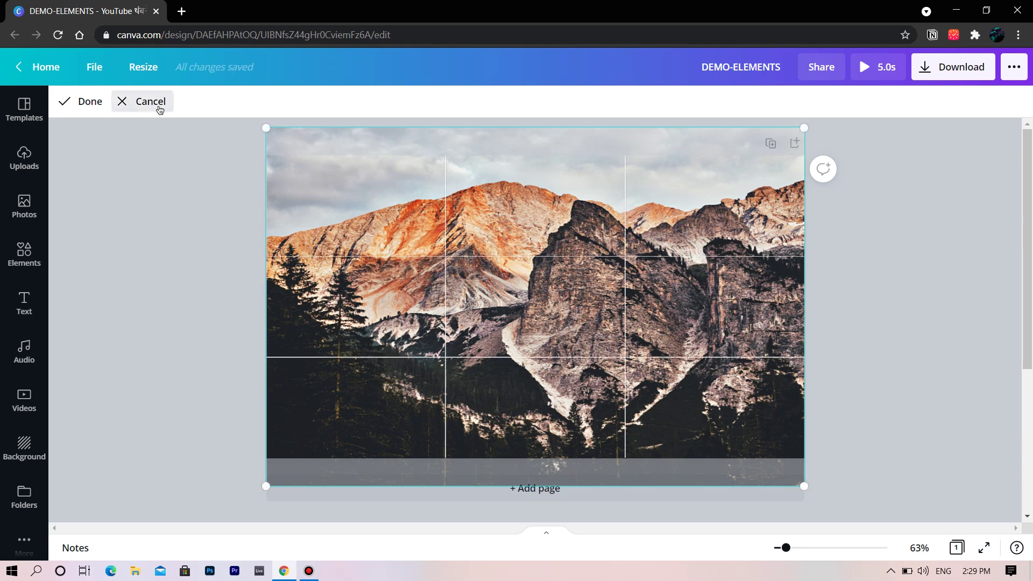
click(155, 103)
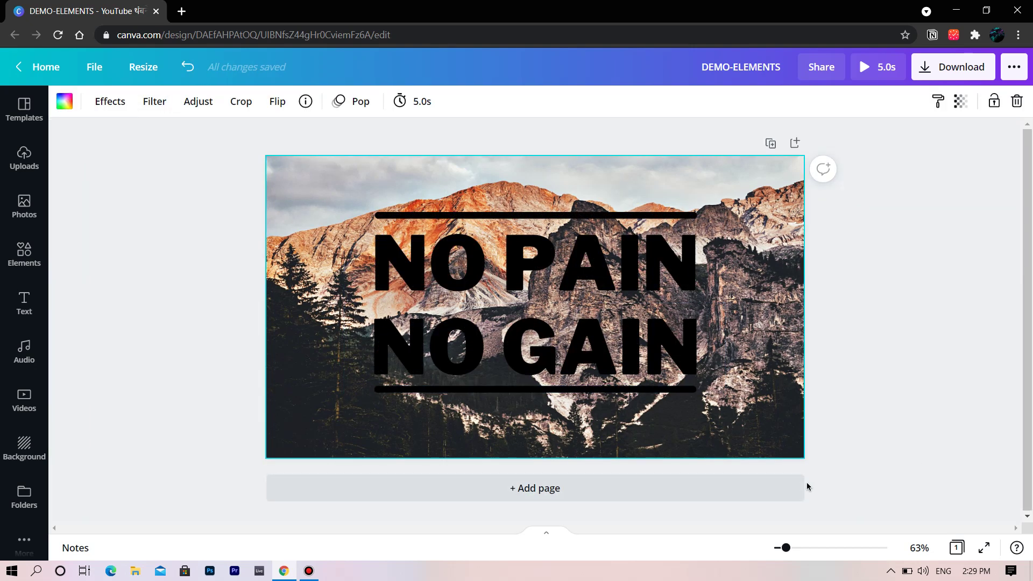
- Preview the animated page and download the design as an MP4 video
click(960, 269)
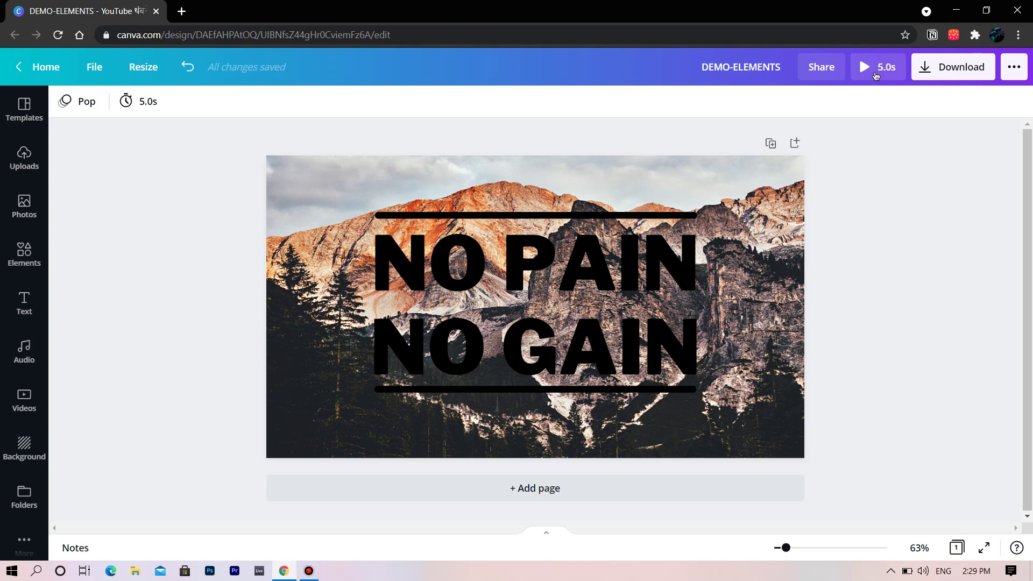
click(876, 76)
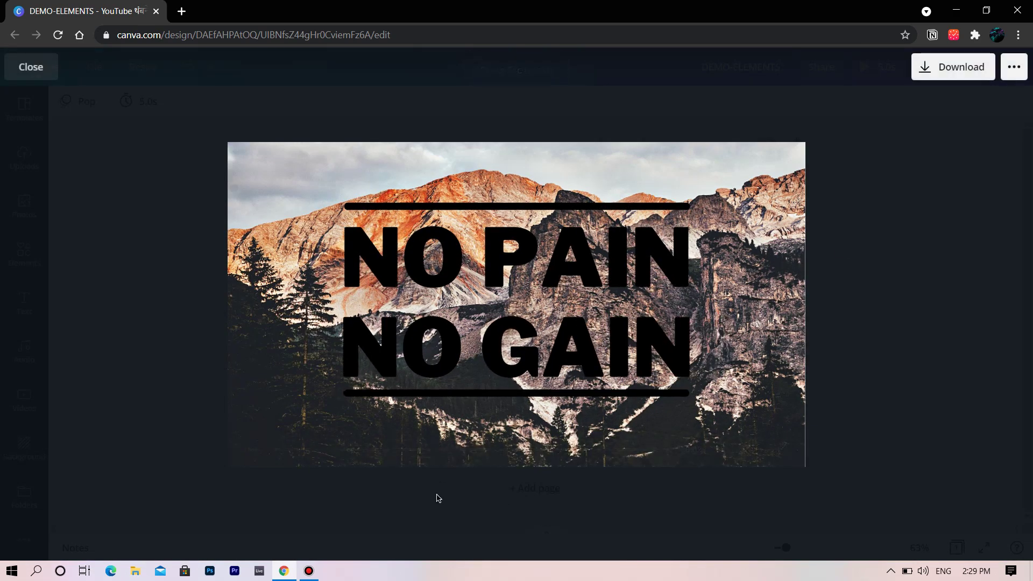
click(946, 73)
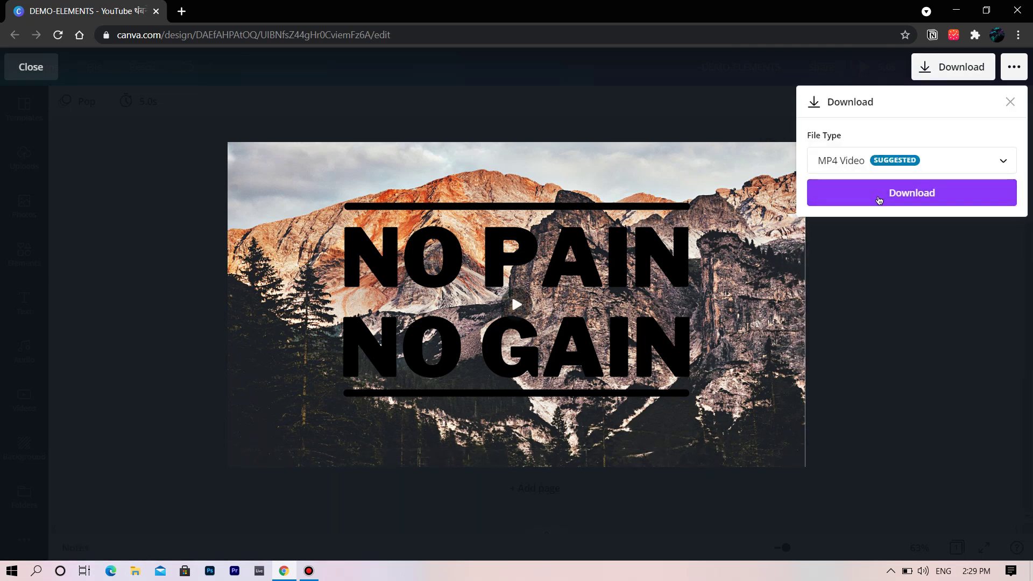
click(877, 197)
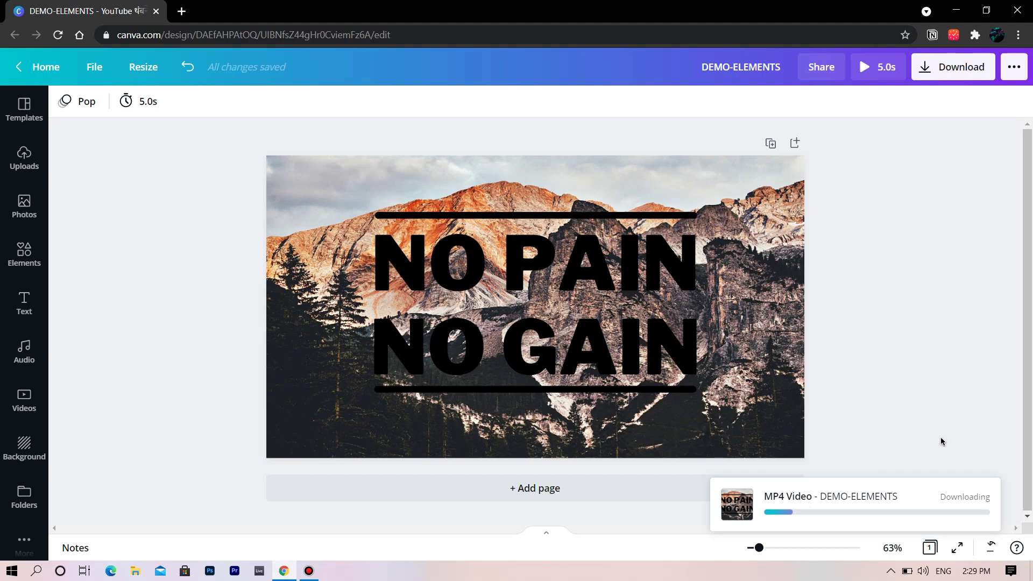
mouse_move(761, 548)
mouse_down()
mouse_move(780, 547)
mouse_move(744, 550)
mouse_move(768, 548)
mouse_move(758, 548)
mouse_up()
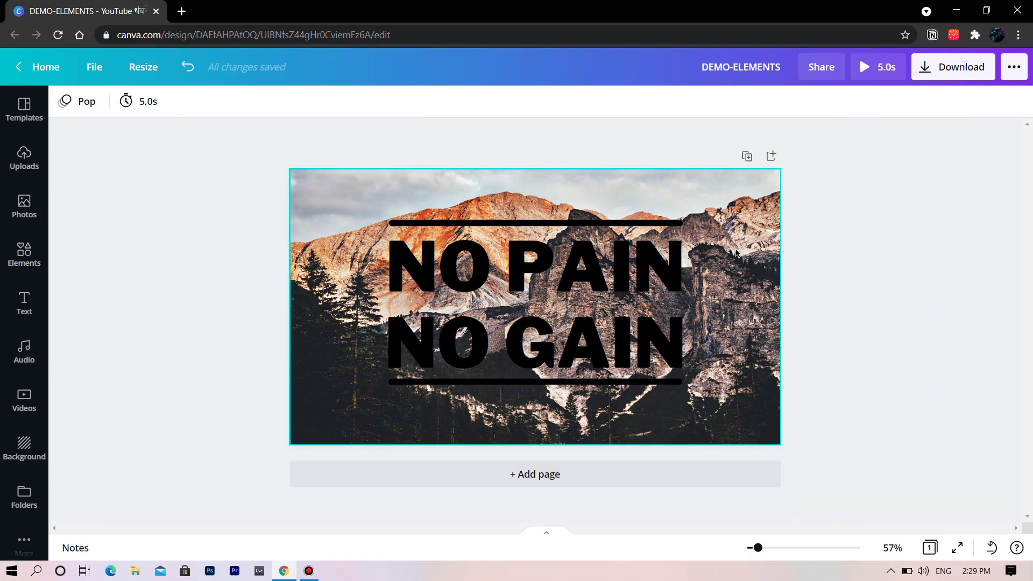
click(753, 205)
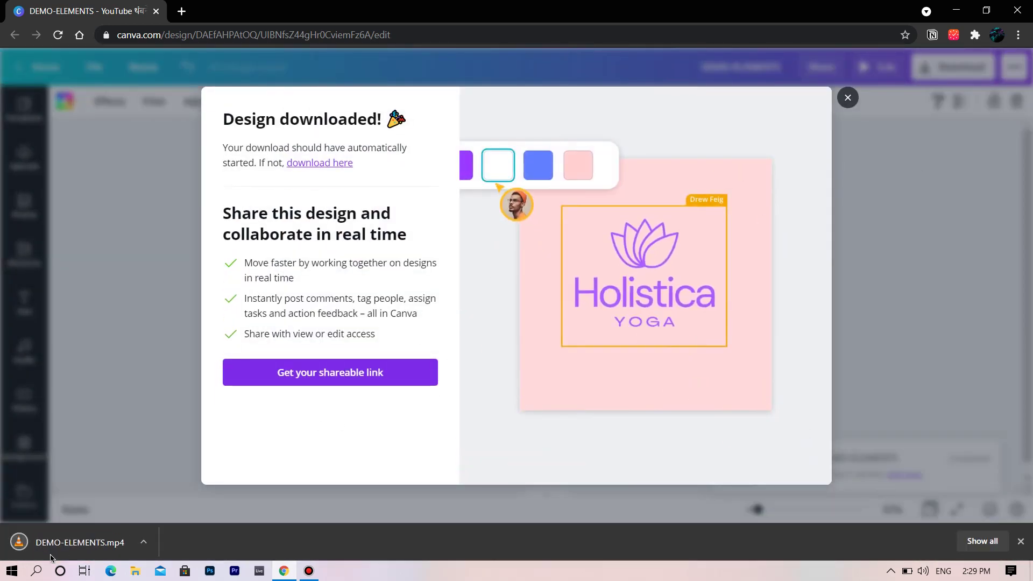
click(847, 97)
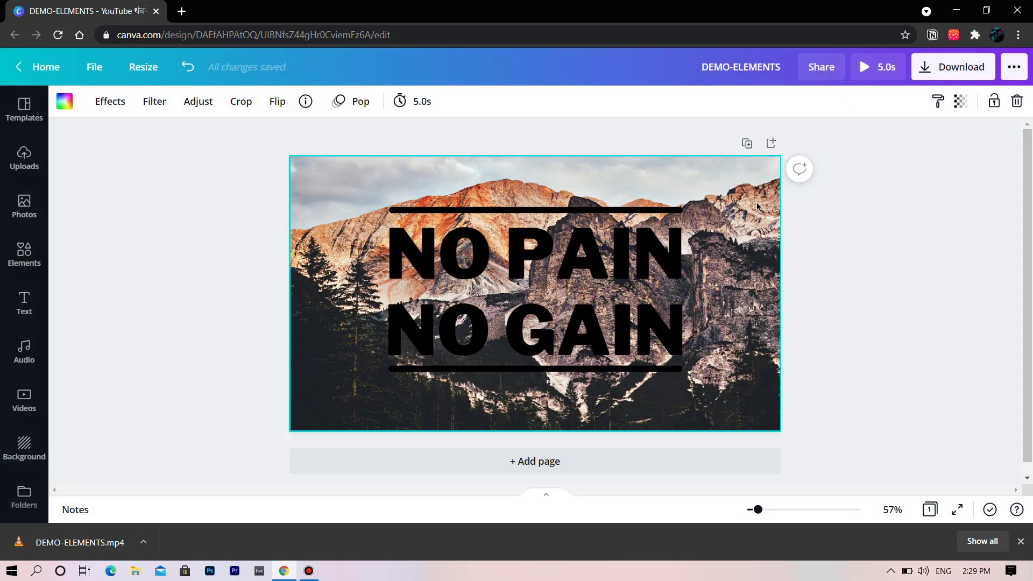
- Delete the mountain background, both text lines and both black lines to leave the page blank
click(1019, 103)
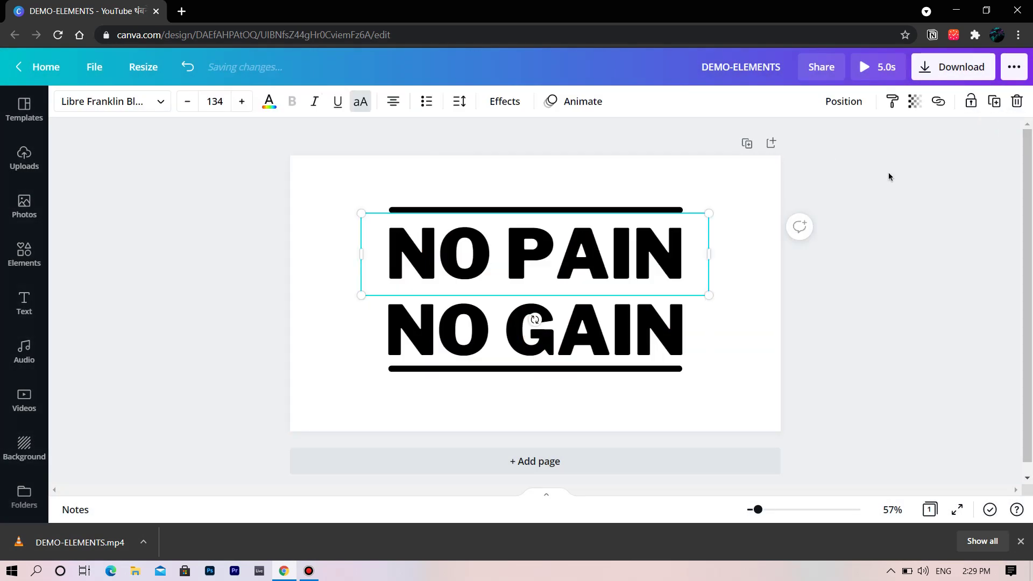
click(1018, 102)
click(613, 209)
click(1017, 103)
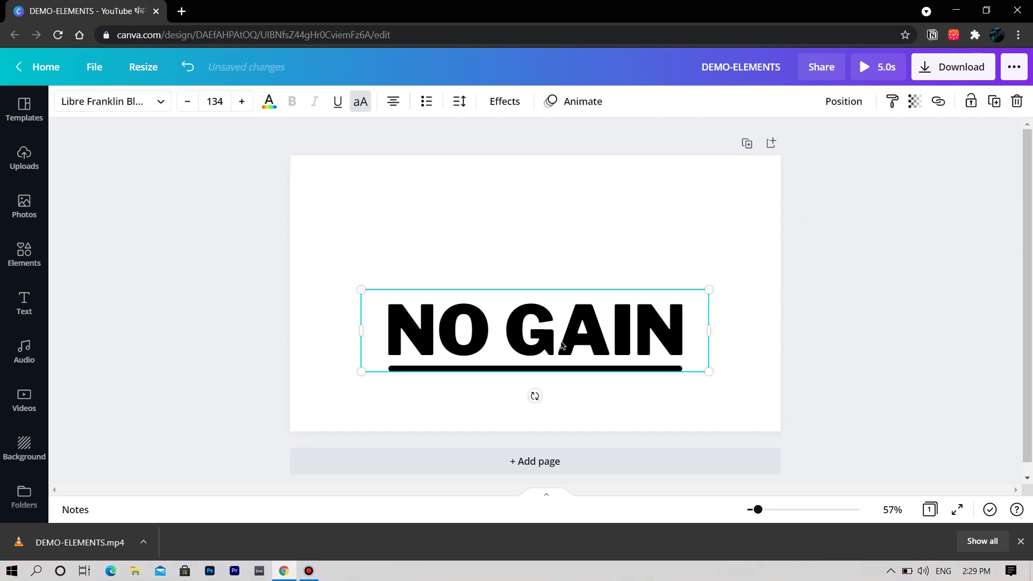
click(1017, 103)
click(658, 368)
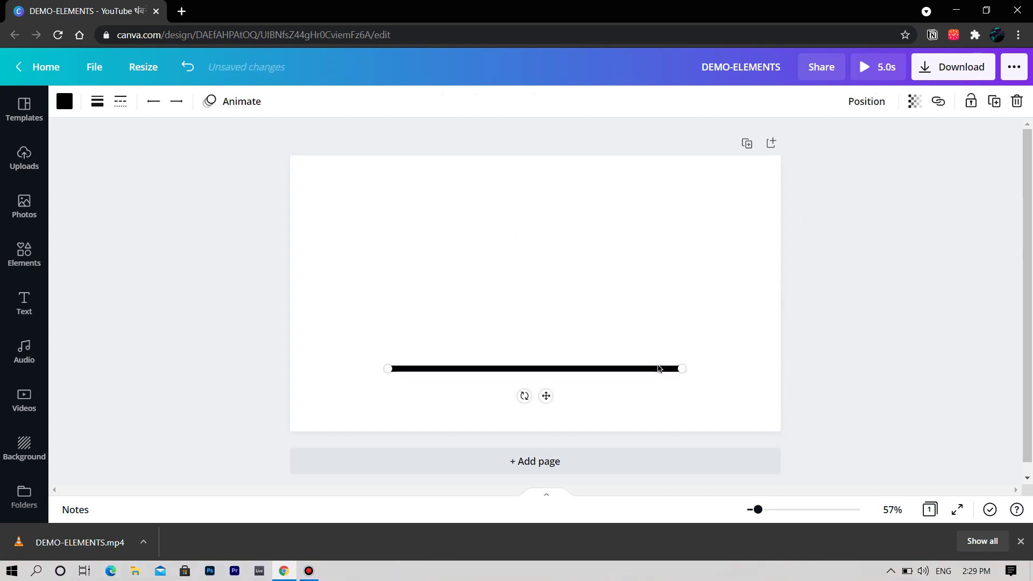
click(1017, 102)
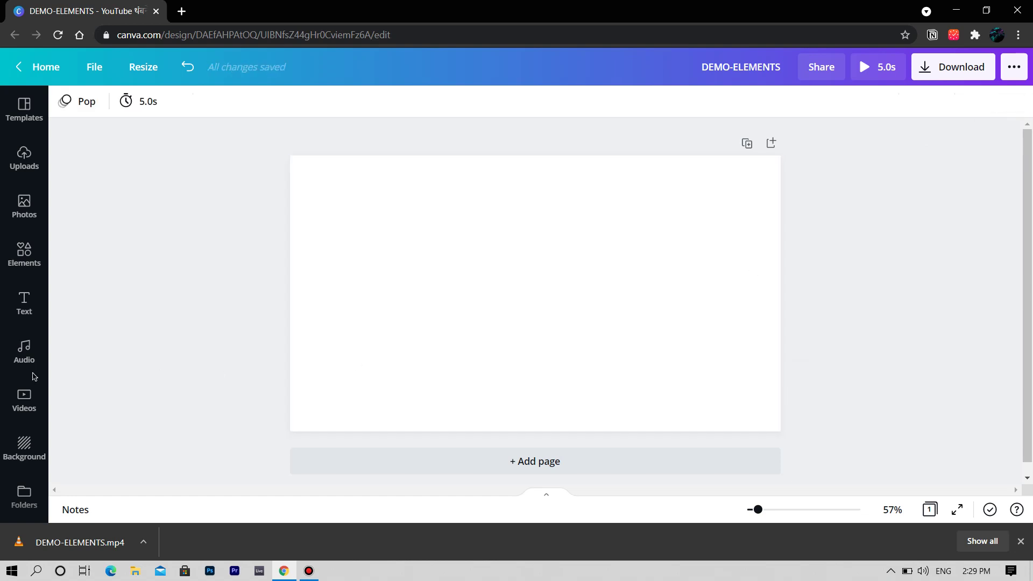
- Clear the Lines search in Elements and look through the available element categories and illustration collections
click(16, 265)
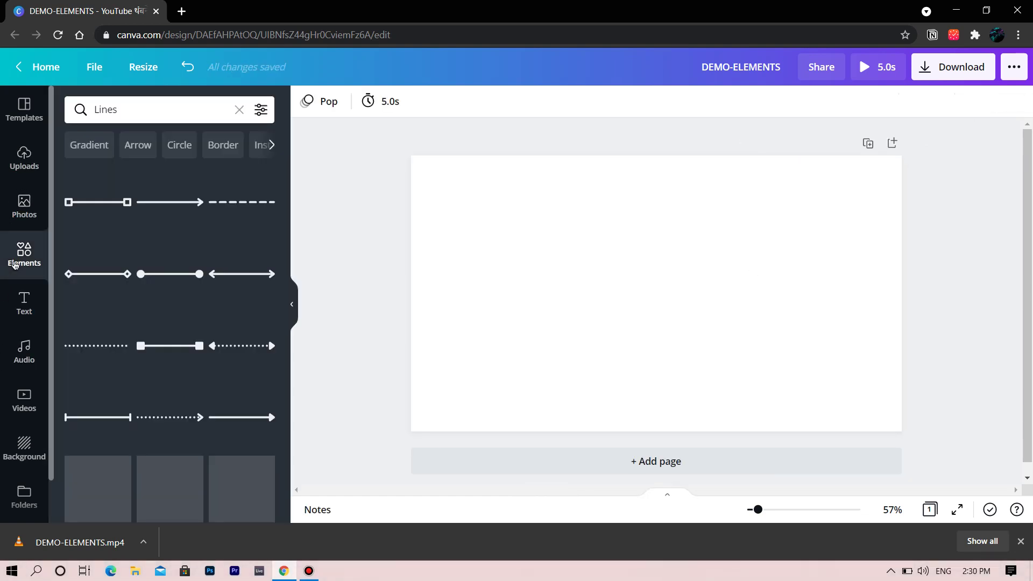
click(238, 110)
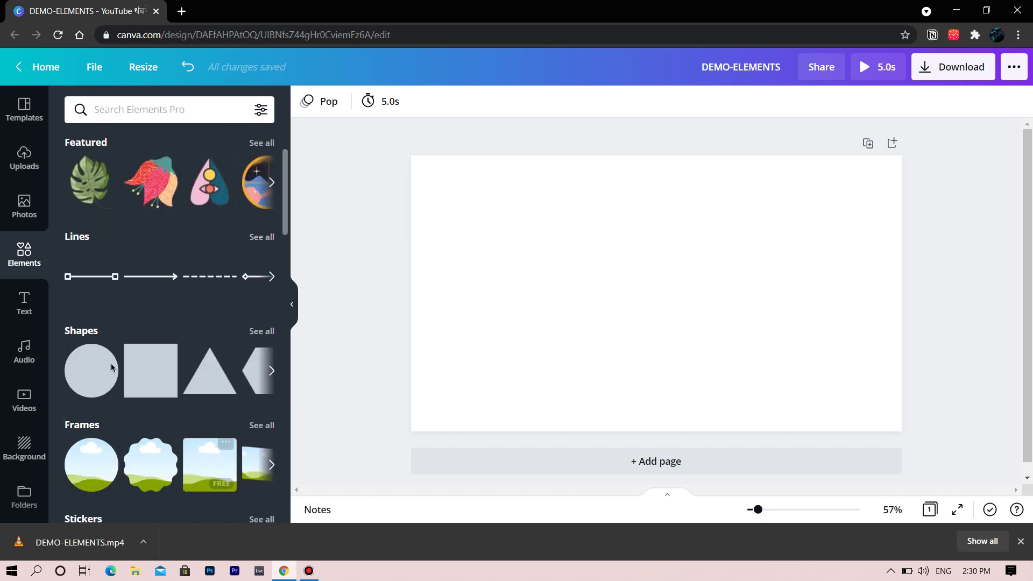
scroll(79, 387, down, 4)
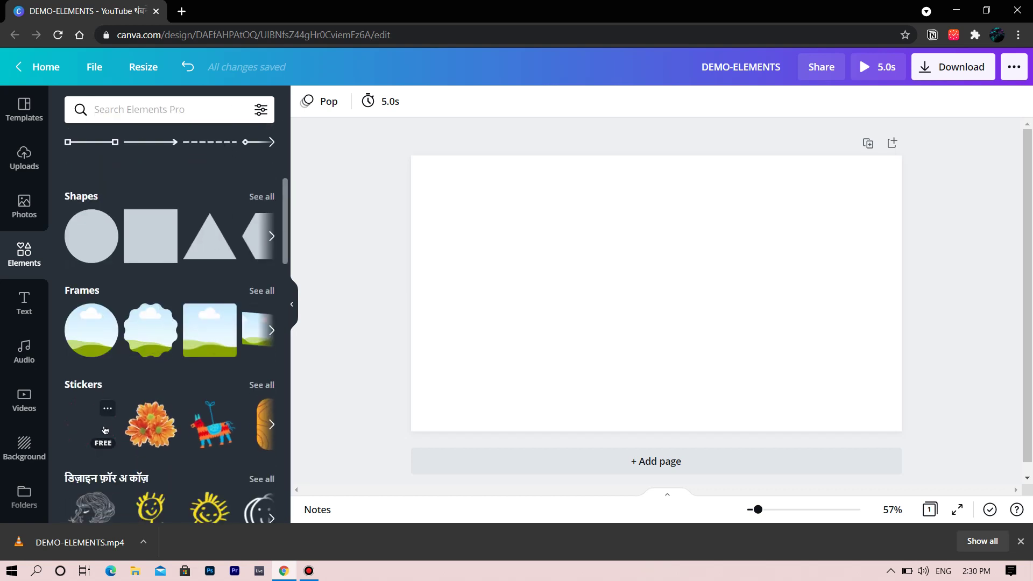
scroll(109, 424, down, 2)
scroll(178, 356, down, 1)
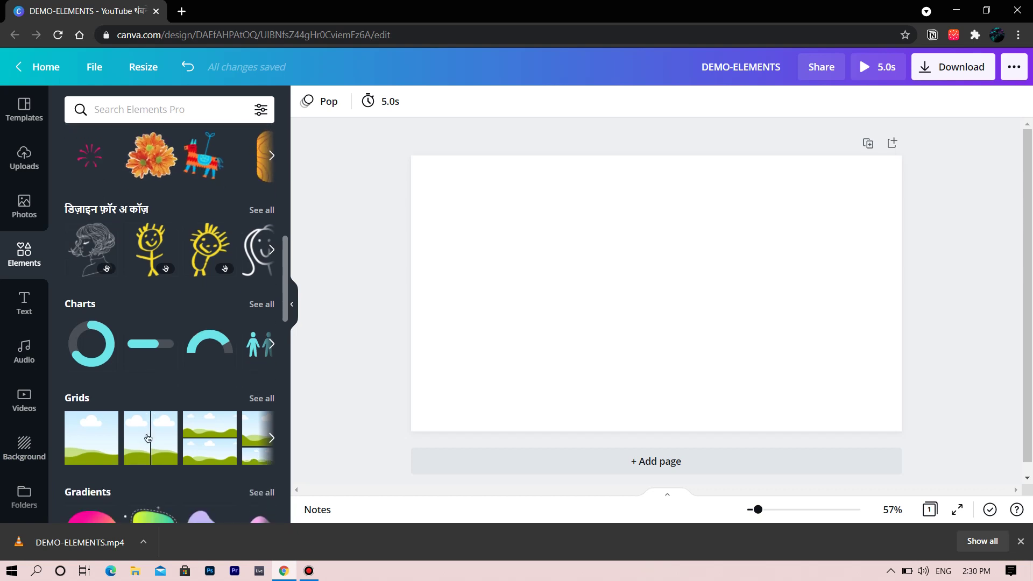
scroll(178, 356, down, 5)
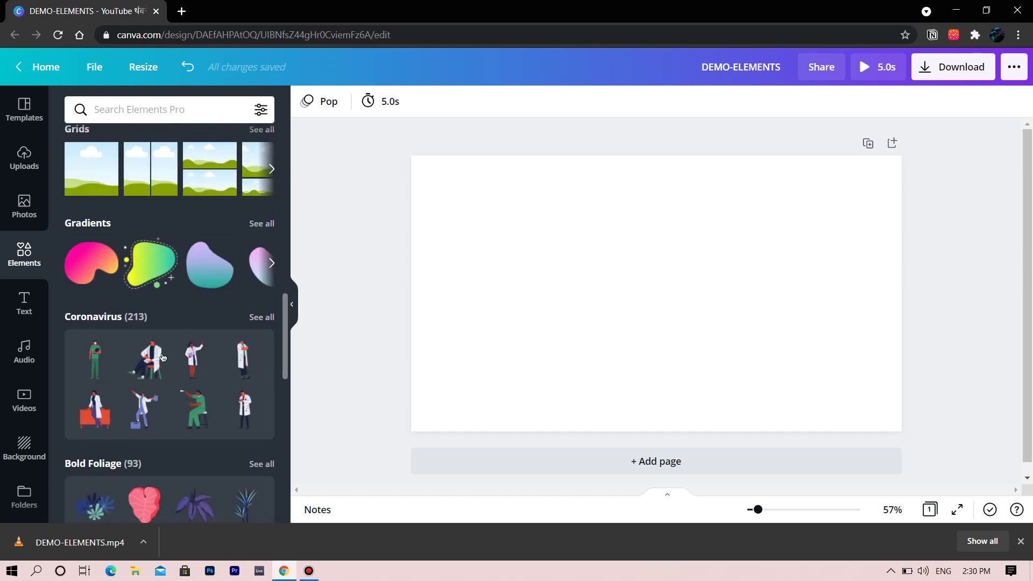
scroll(111, 306, up, 1)
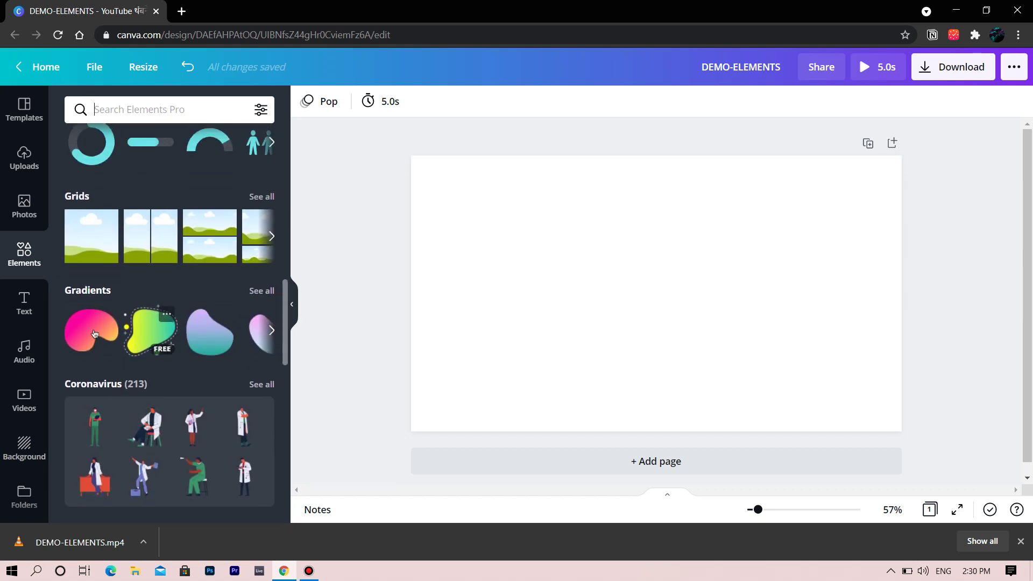
scroll(114, 405, down, 7)
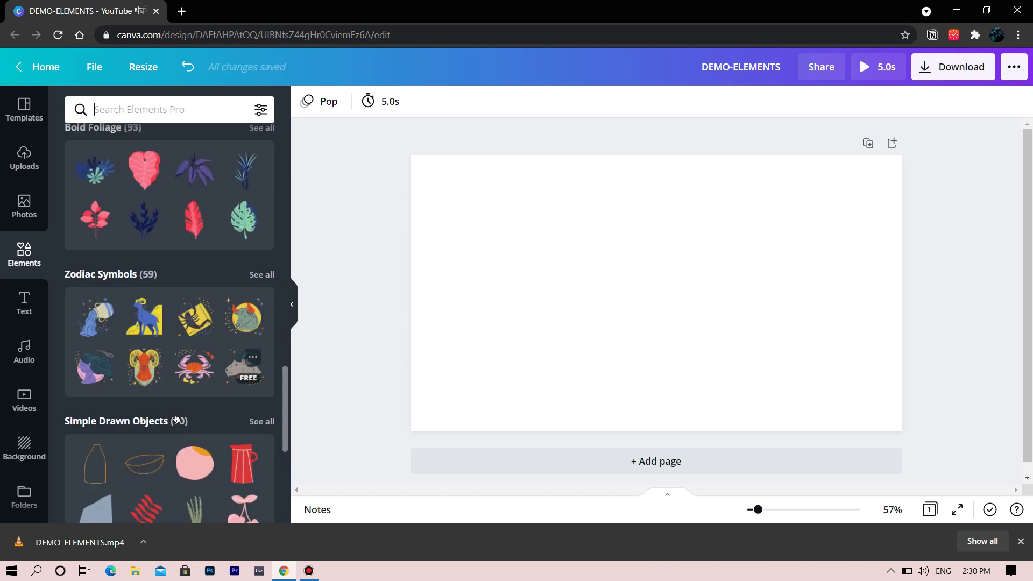
scroll(214, 371, down, 8)
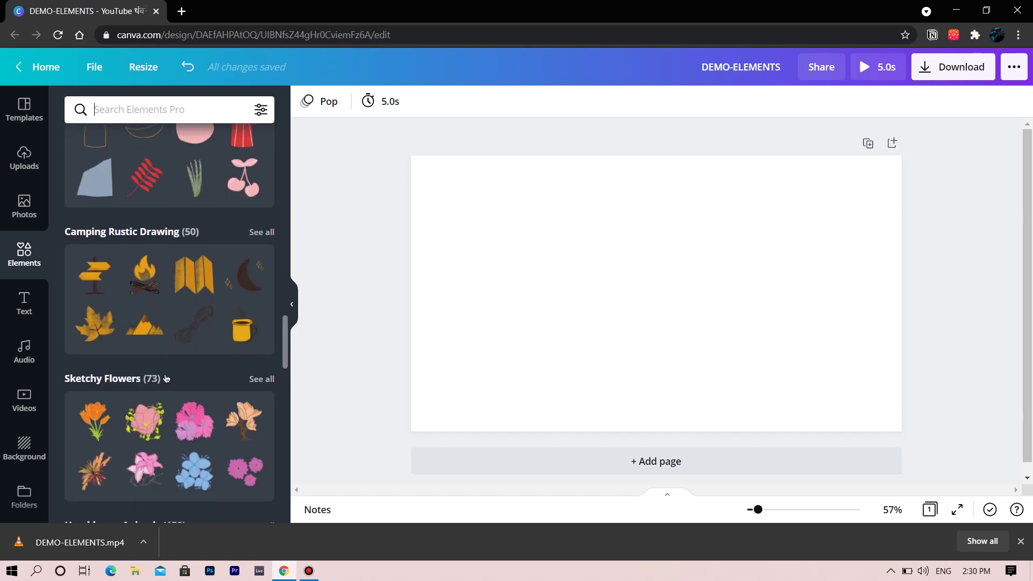
scroll(171, 377, down, 5)
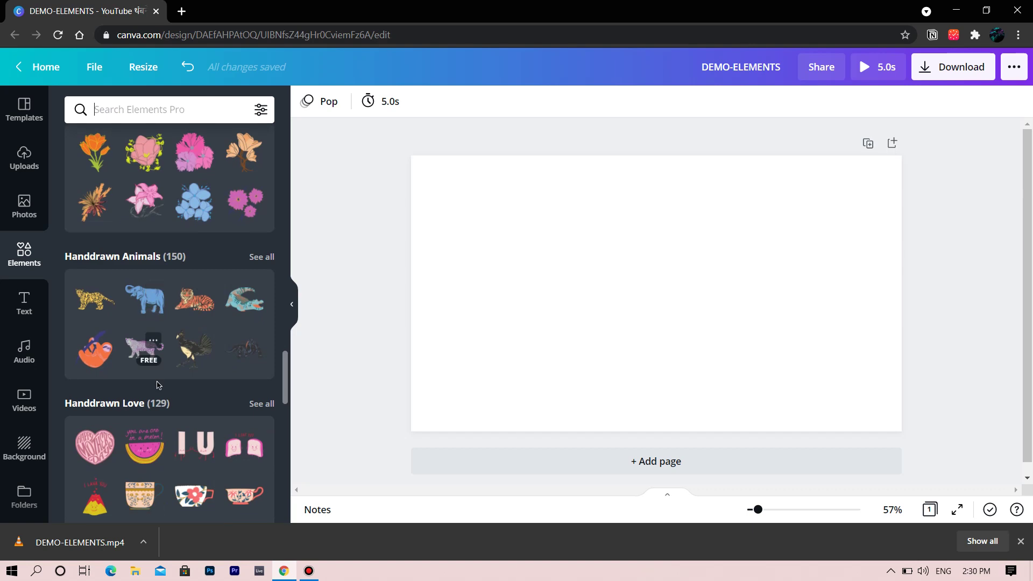
scroll(158, 384, down, 9)
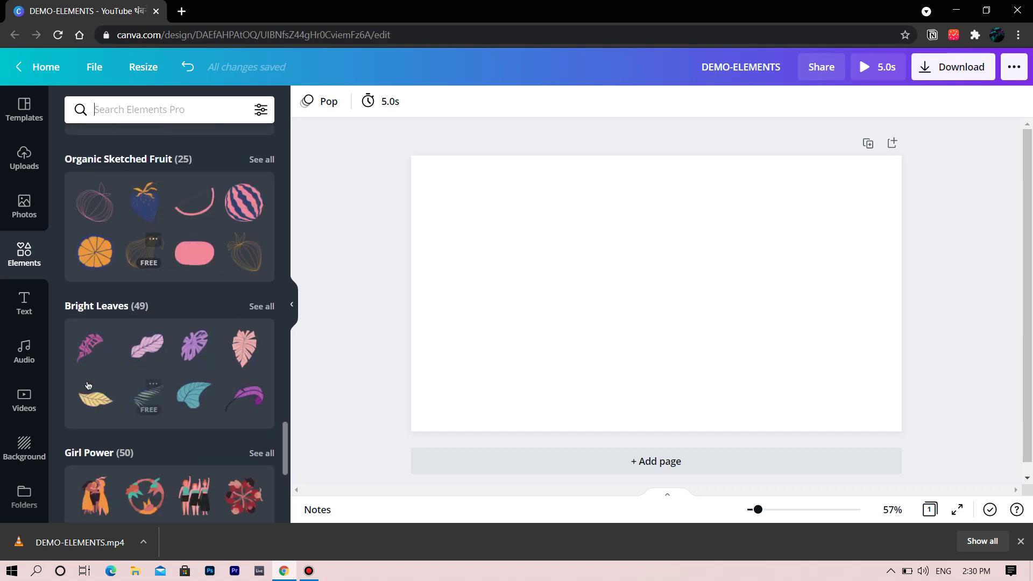
scroll(123, 393, down, 13)
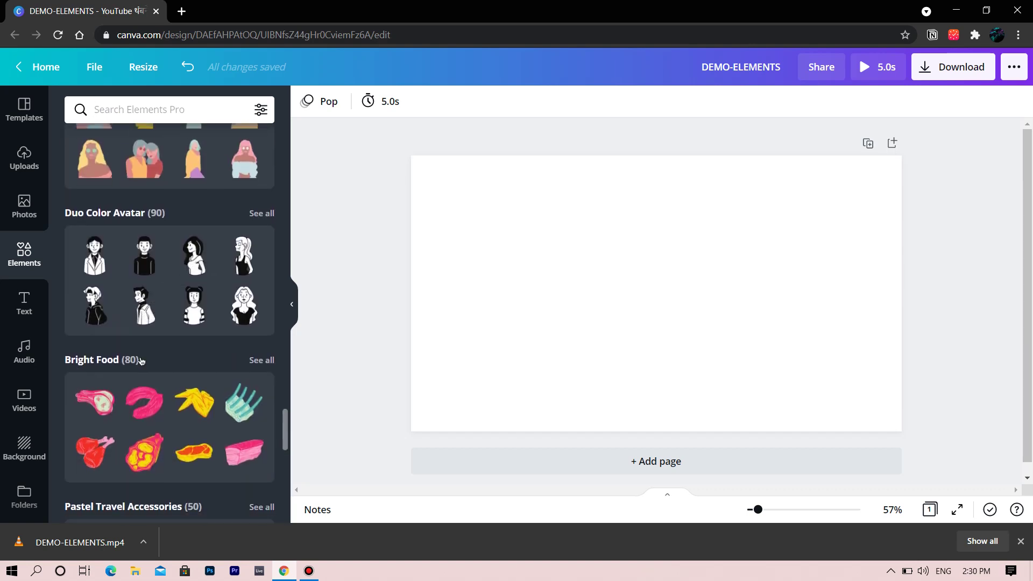
scroll(209, 338, up, 20)
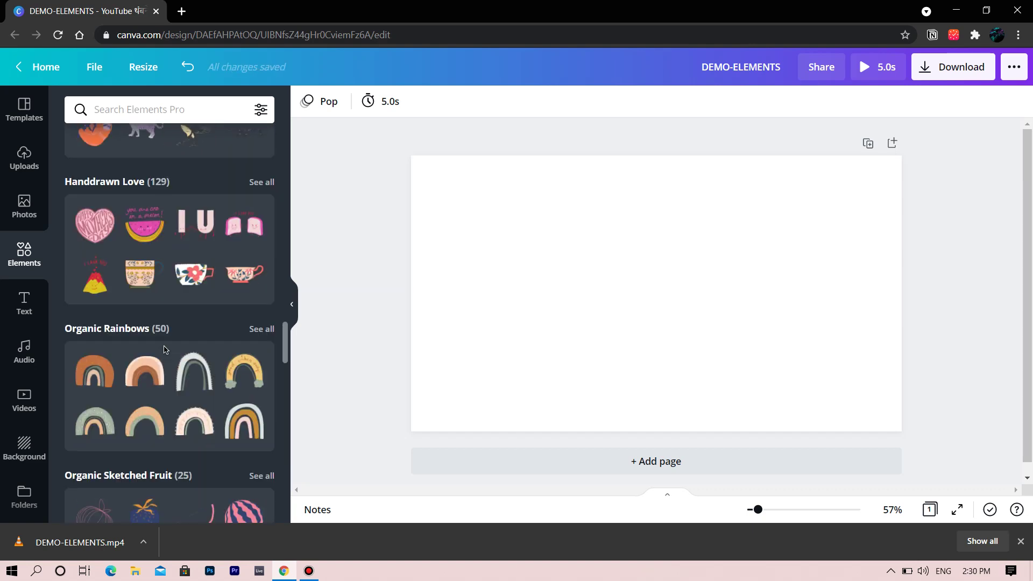
scroll(162, 354, up, 20)
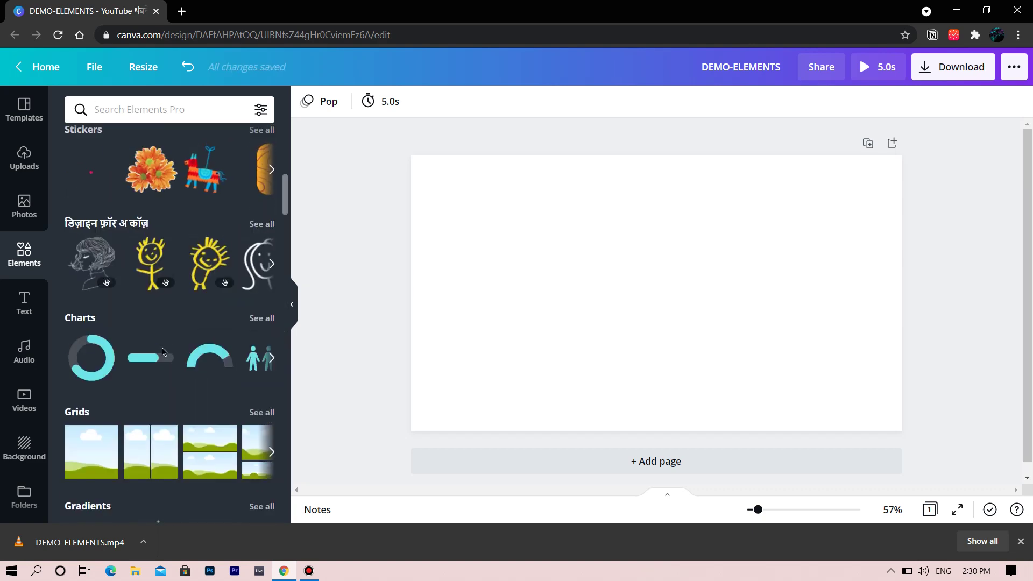
- Browse the full Grids collection and fill the blank page with the grid of three stacked horizontal rows
click(262, 413)
scroll(268, 321, down, 5)
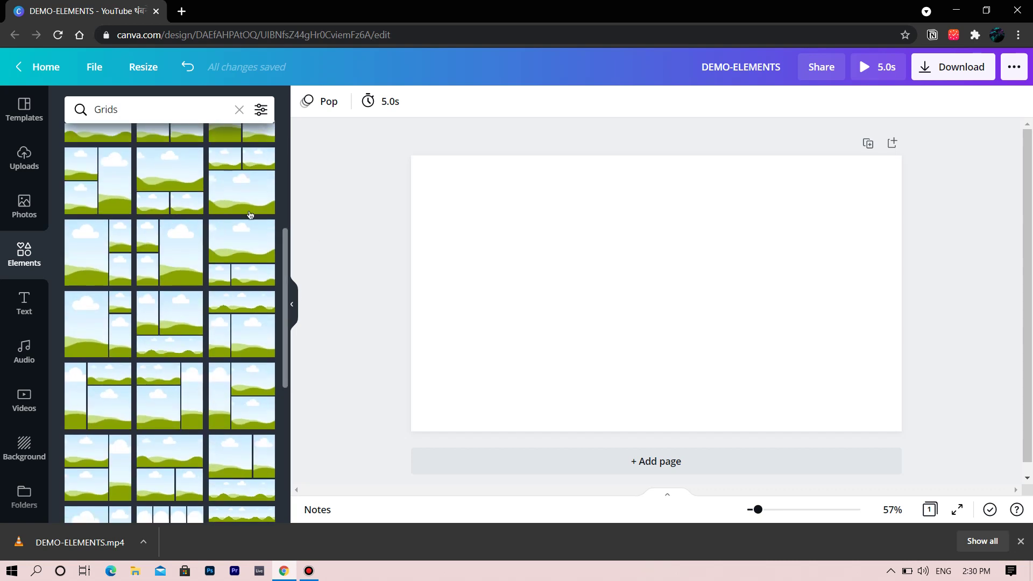
scroll(157, 270, down, 3)
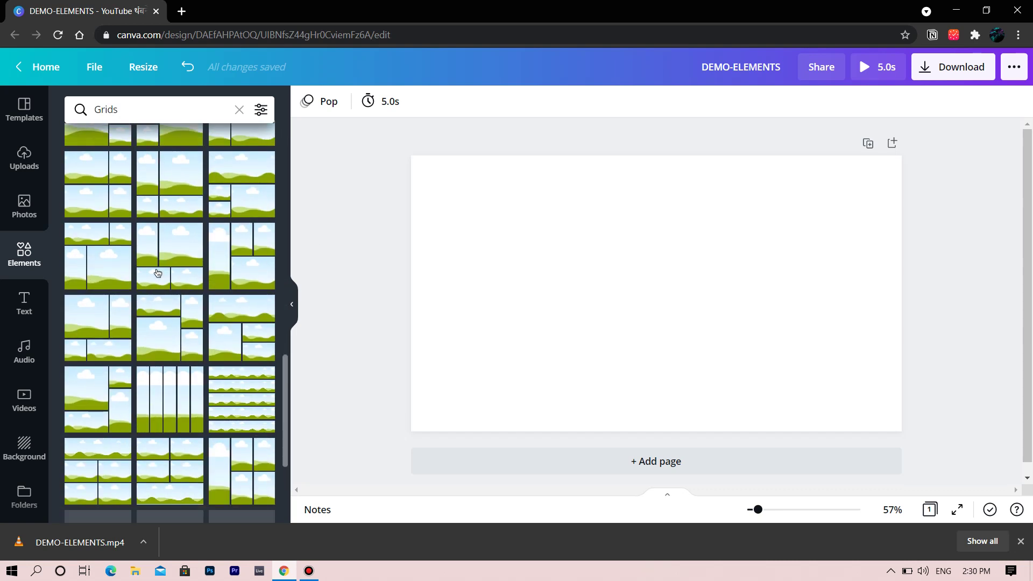
scroll(157, 273, down, 5)
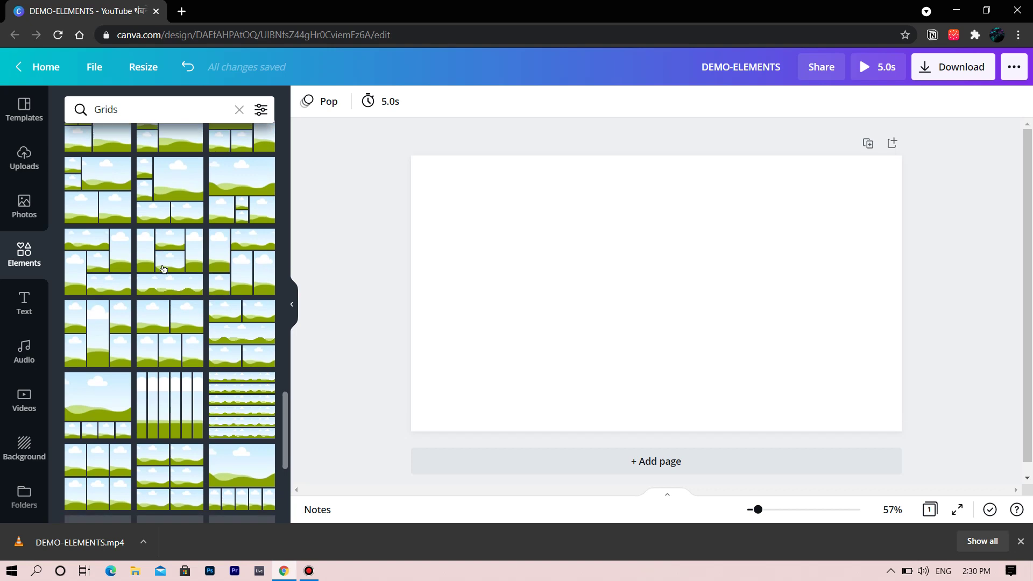
scroll(165, 265, down, 5)
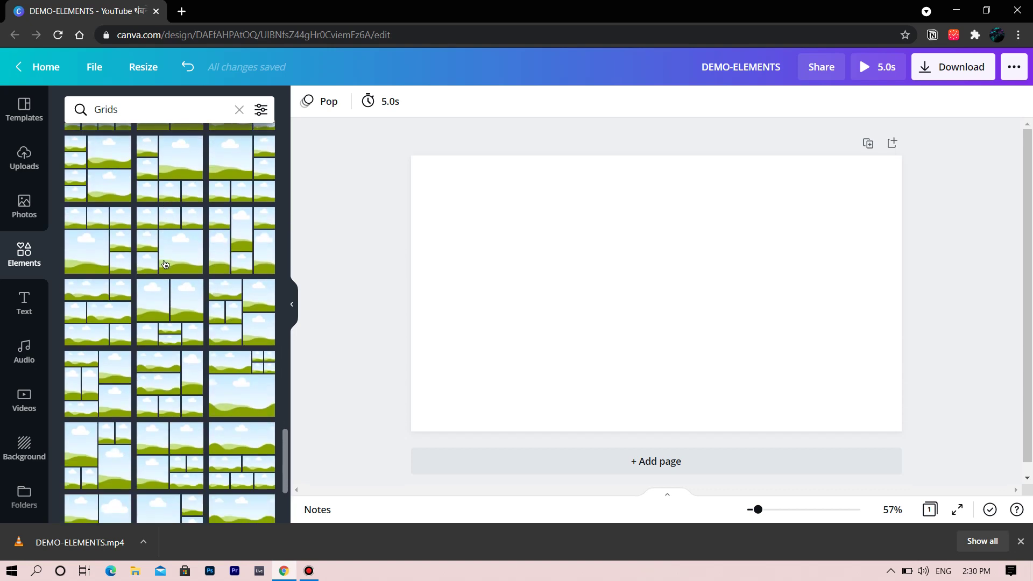
scroll(165, 264, down, 5)
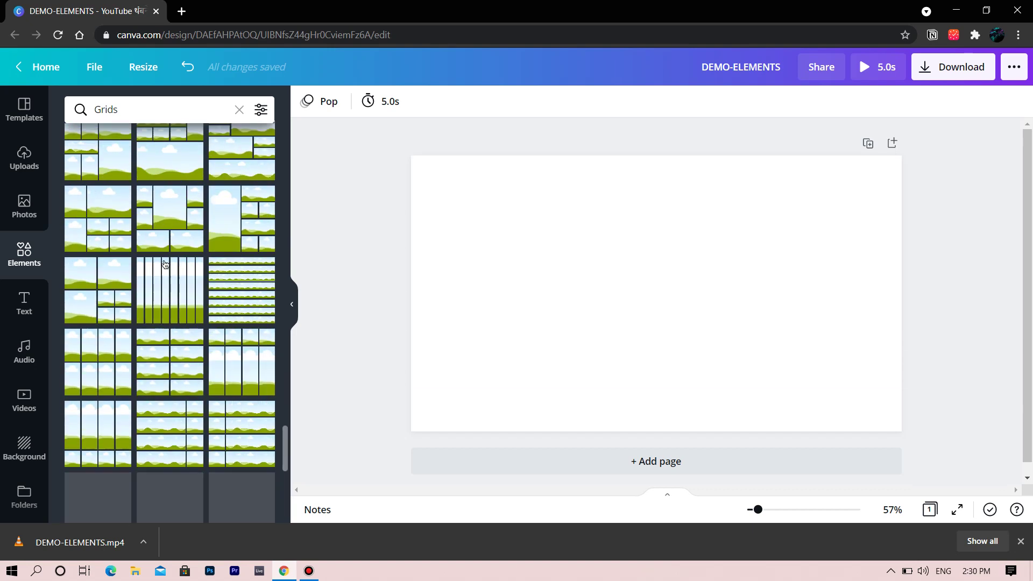
scroll(127, 330, down, 5)
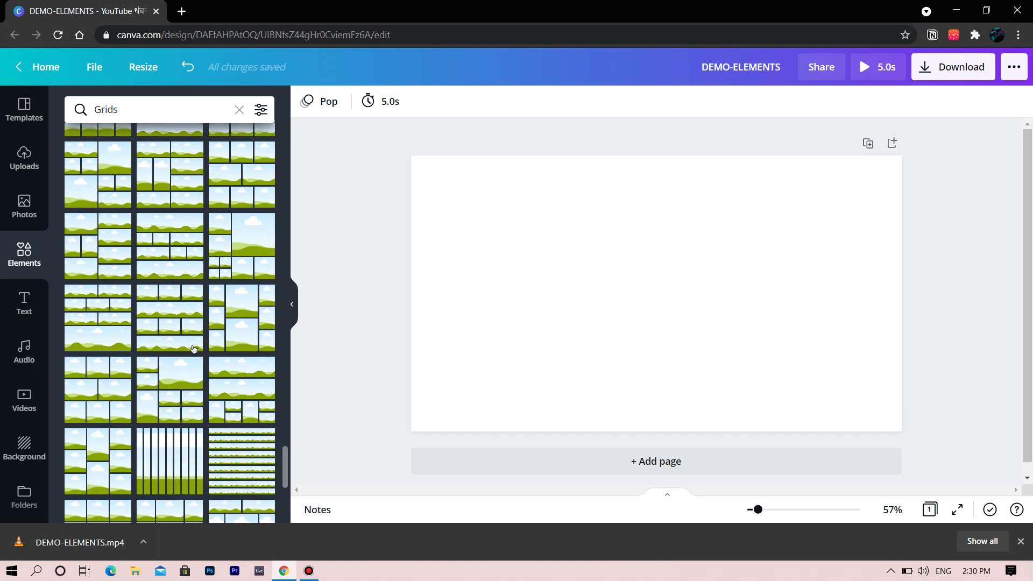
scroll(124, 389, down, 5)
scroll(145, 339, up, 10)
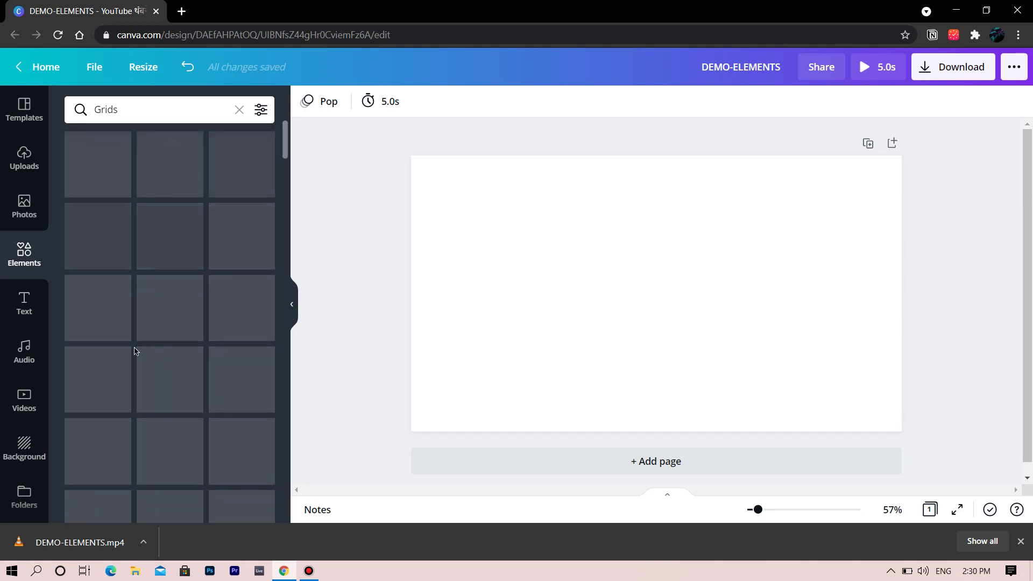
scroll(167, 371, down, 1)
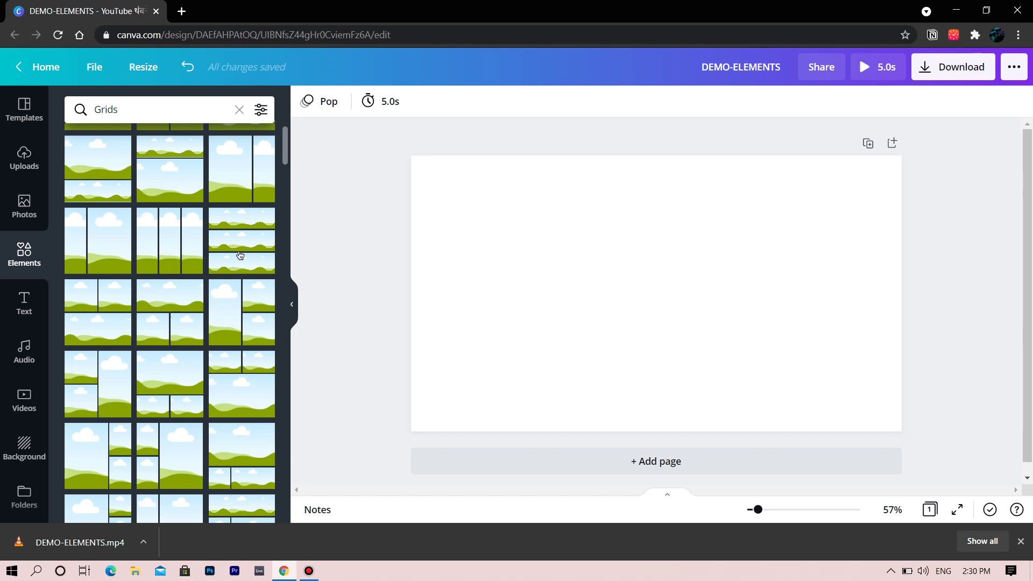
drag(240, 255, 597, 296)
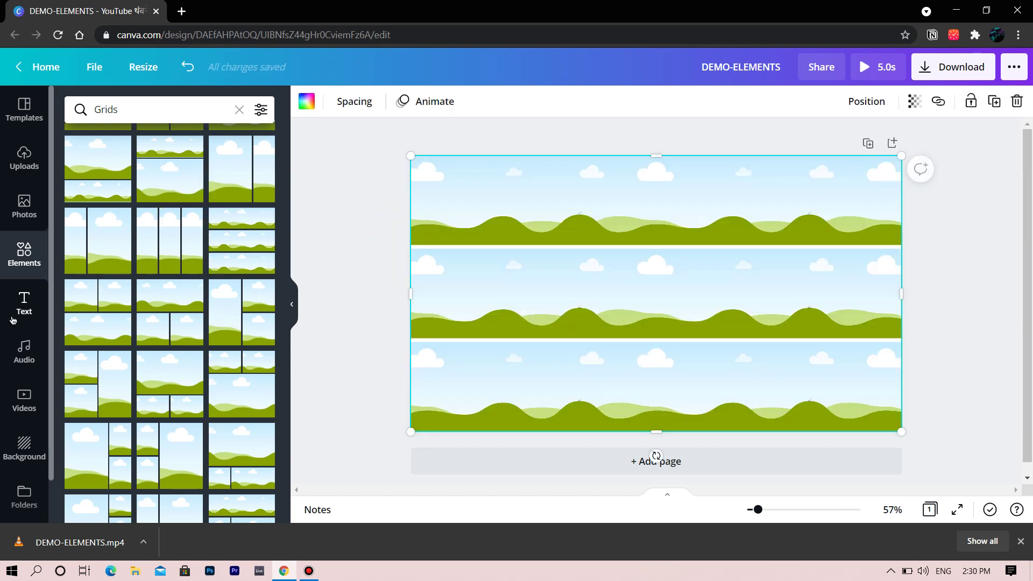
- Fill the grid's bottom row with the red mountain ridge photo from Photos and reposition it to frame the peaks
click(31, 218)
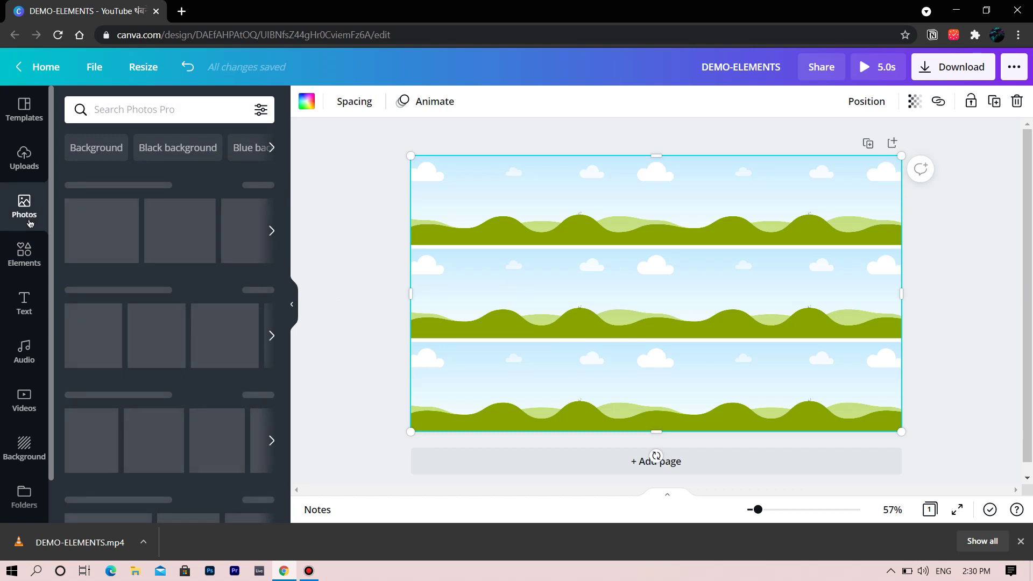
scroll(152, 343, down, 4)
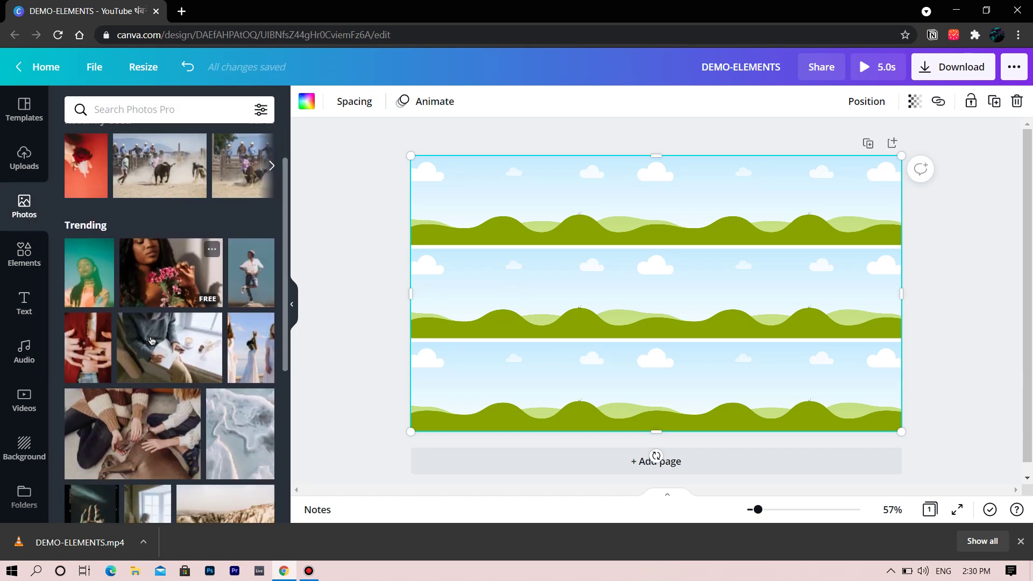
scroll(151, 342, down, 5)
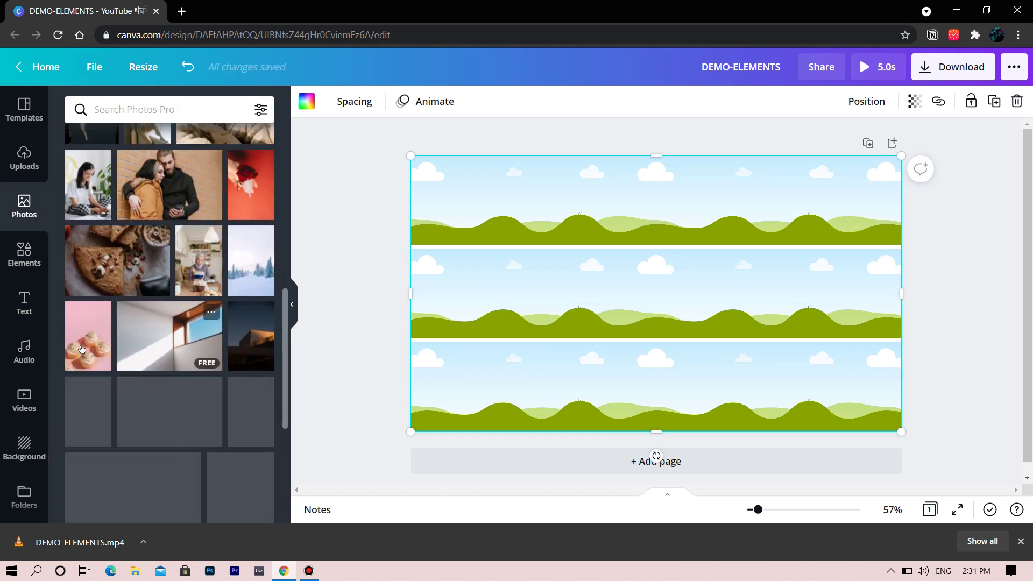
scroll(152, 394, down, 3)
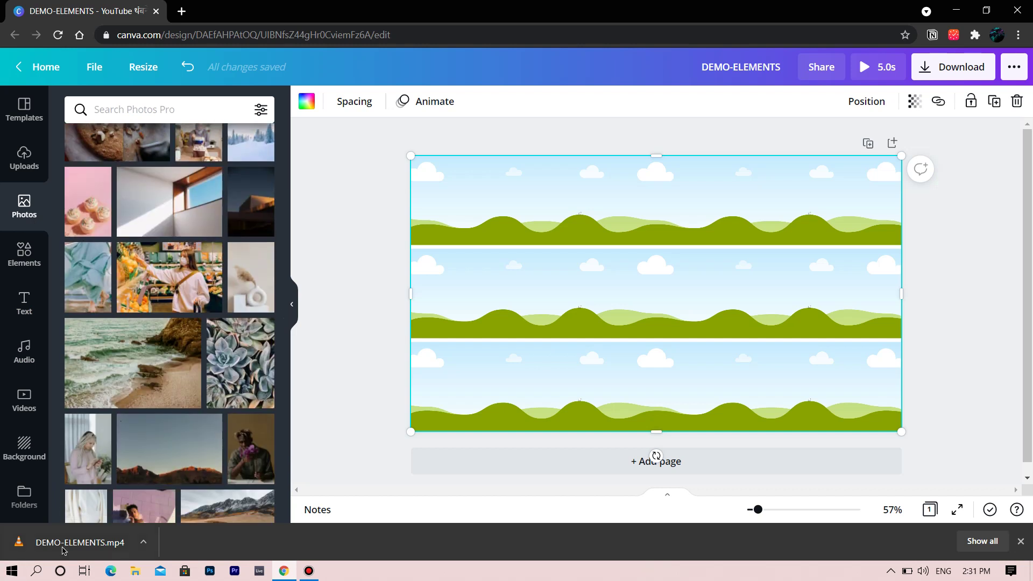
drag(141, 465, 512, 376)
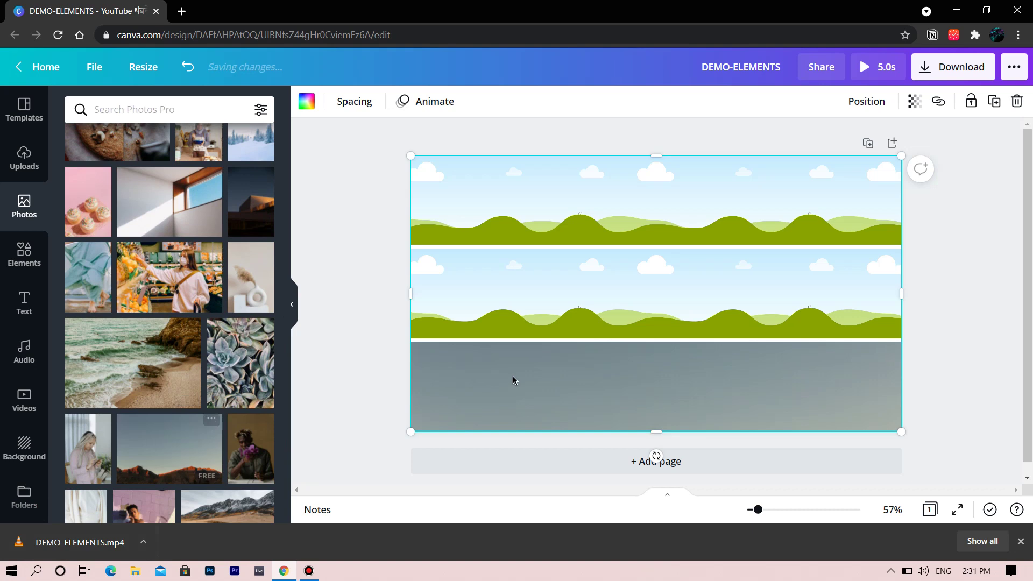
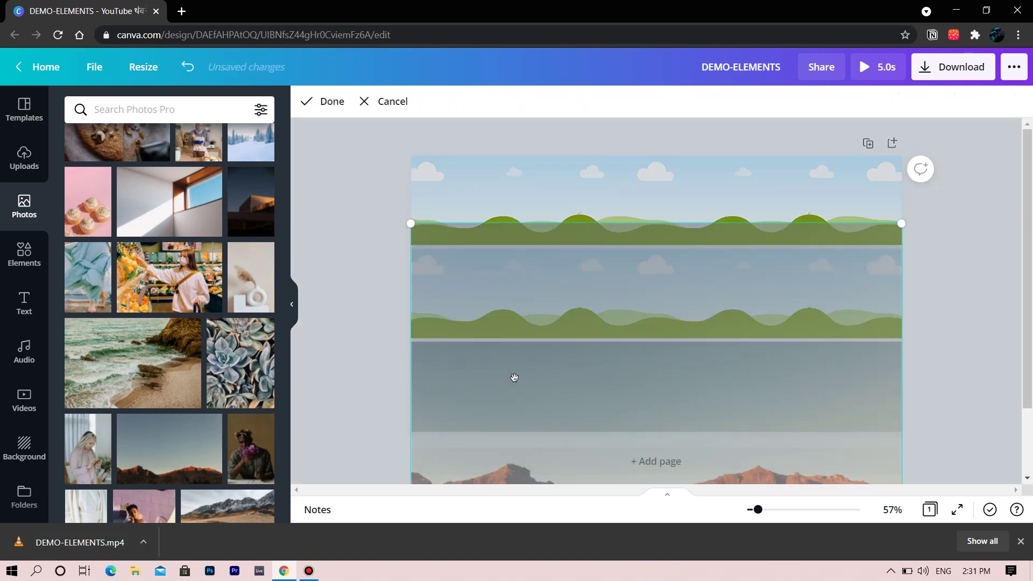
drag(504, 407, 534, 275)
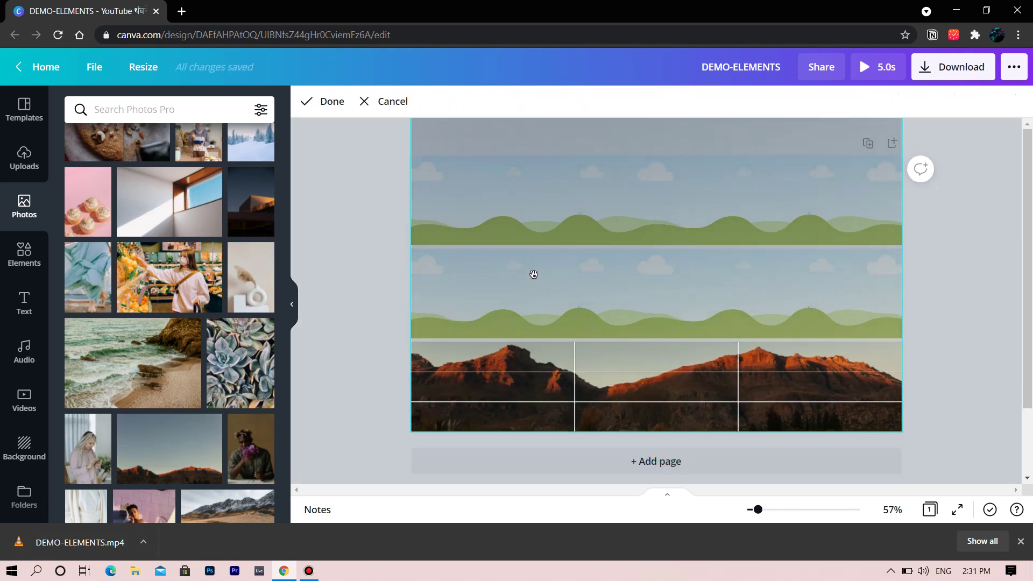
click(331, 338)
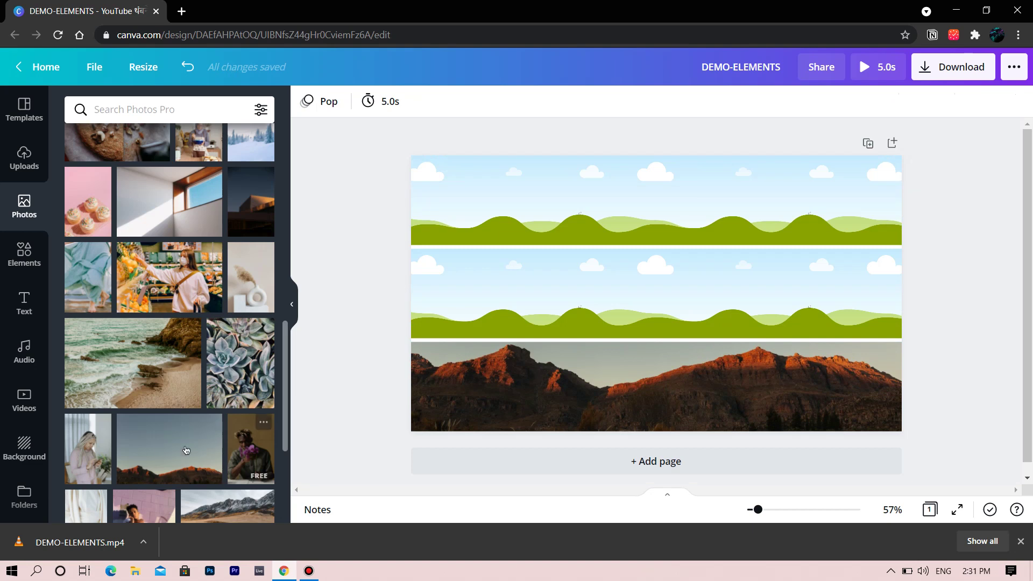
- Look through the trending photos and search the photo library for "nature"
scroll(156, 404, down, 3)
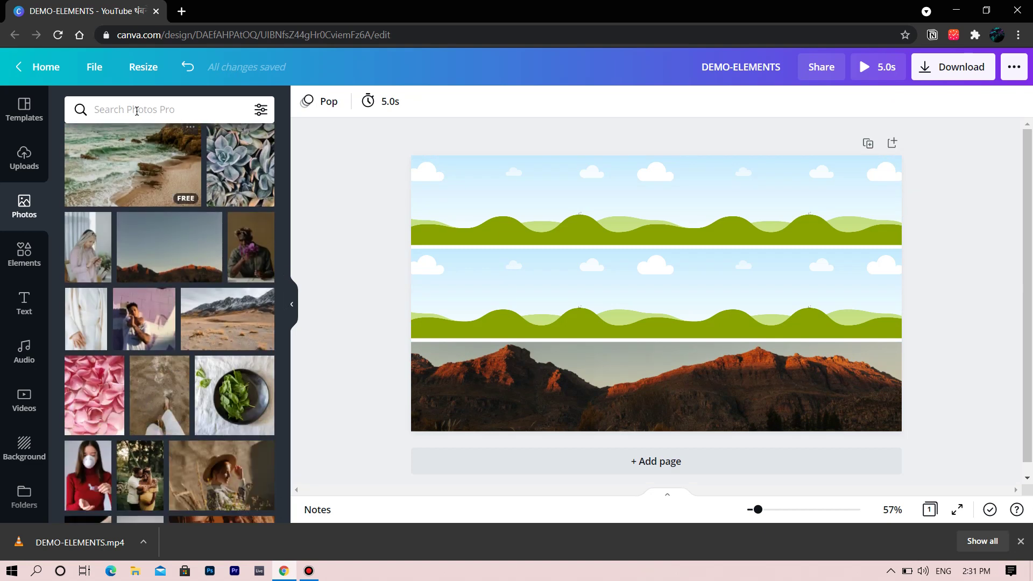
scroll(109, 310, down, 5)
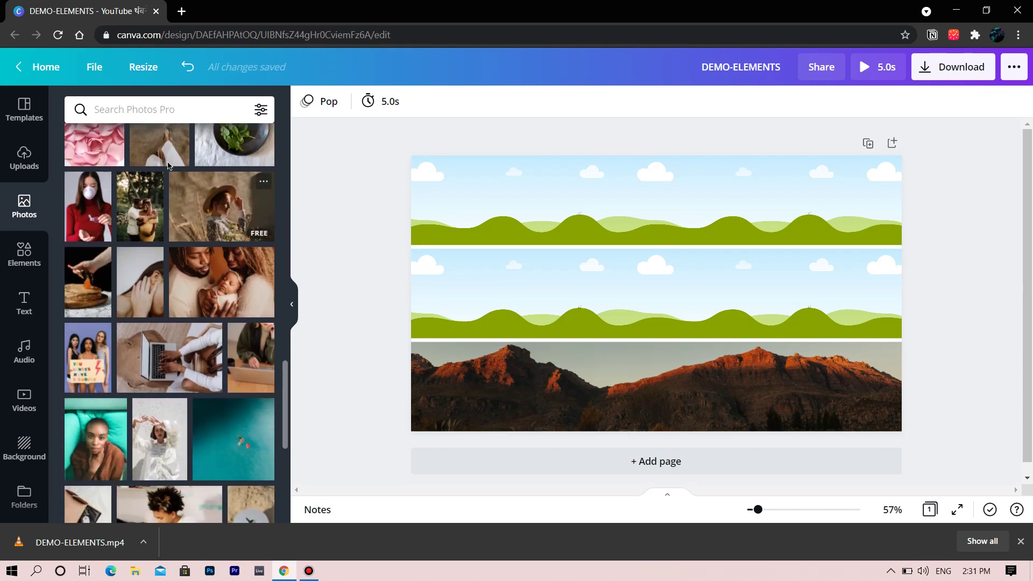
click(166, 109)
text(na)
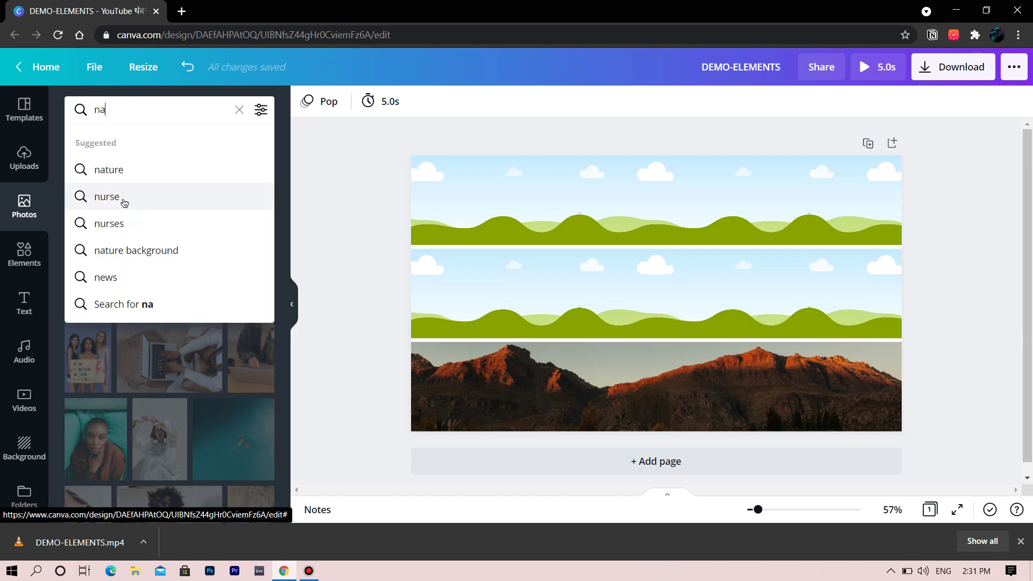
text(ture)
key(Return)
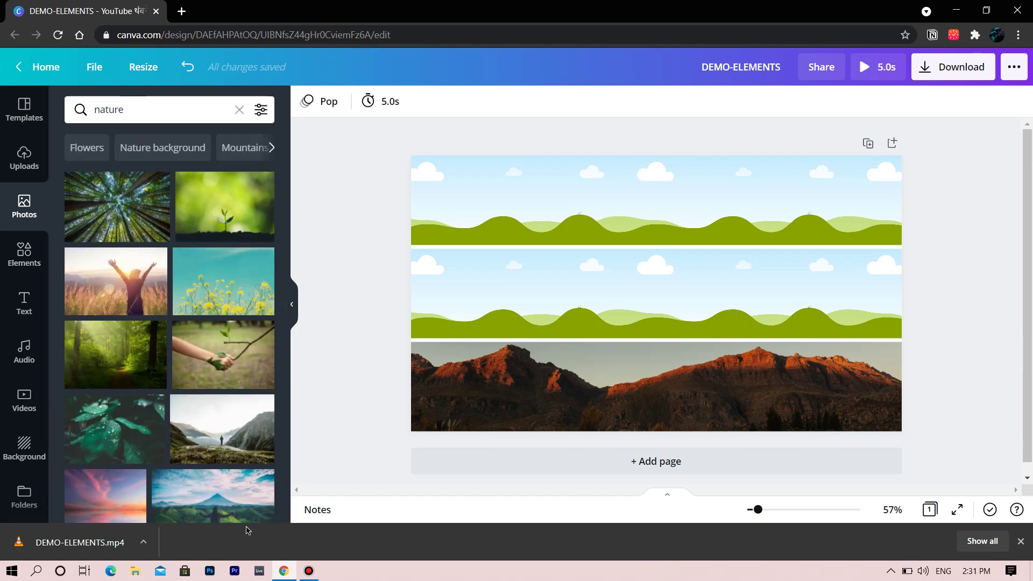
- Place the green seedling photo in the grid's middle row and reposition it so the leaves are framed
click(214, 231)
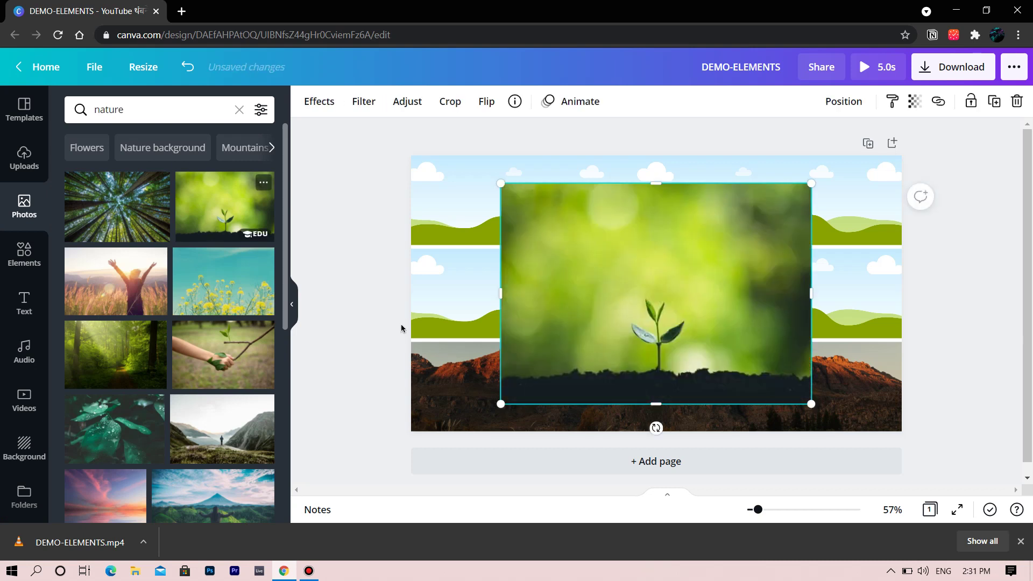
key(Delete)
drag(212, 204, 575, 307)
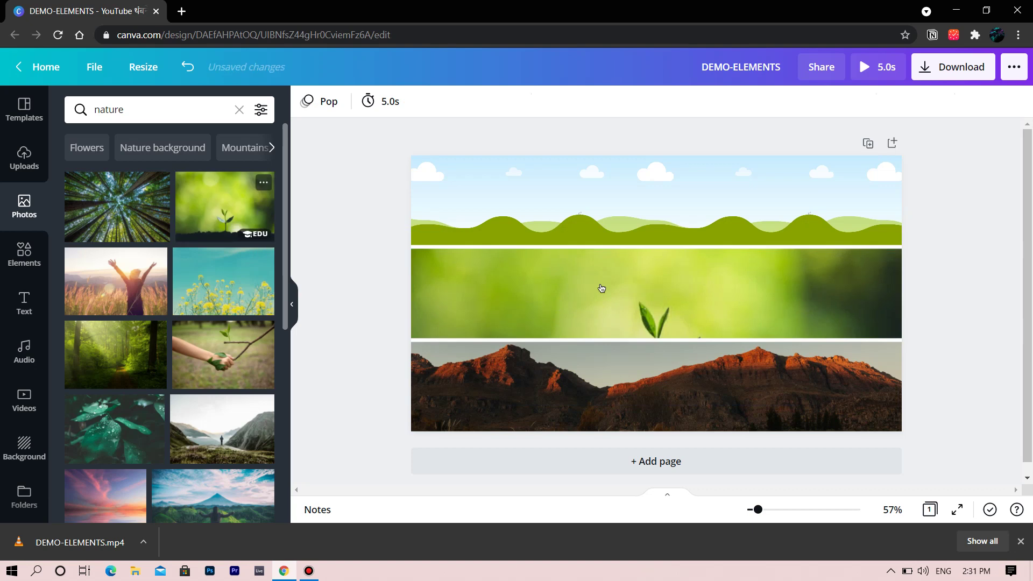
double_click(536, 288)
drag(621, 320, 533, 274)
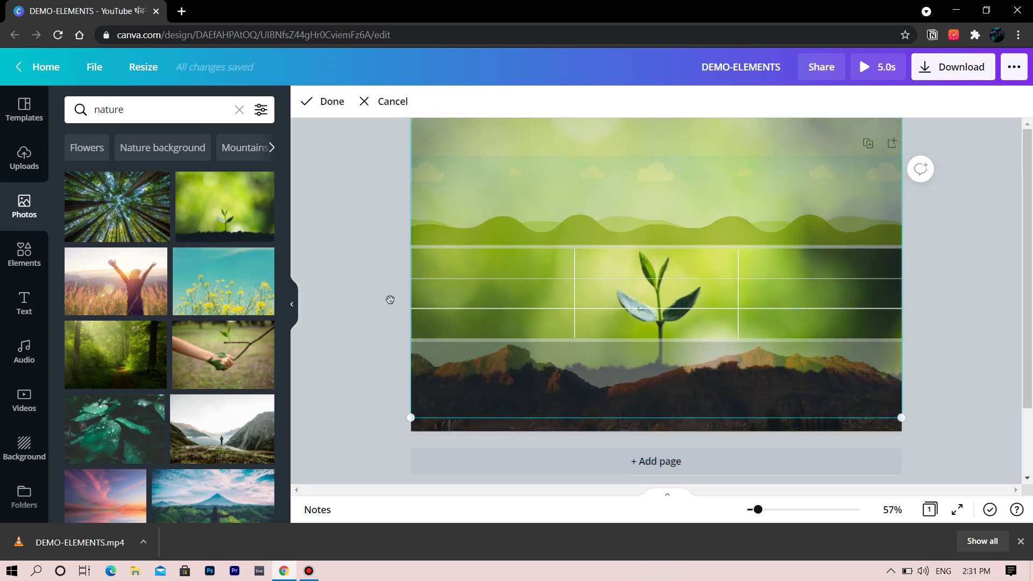
click(372, 257)
click(372, 257)
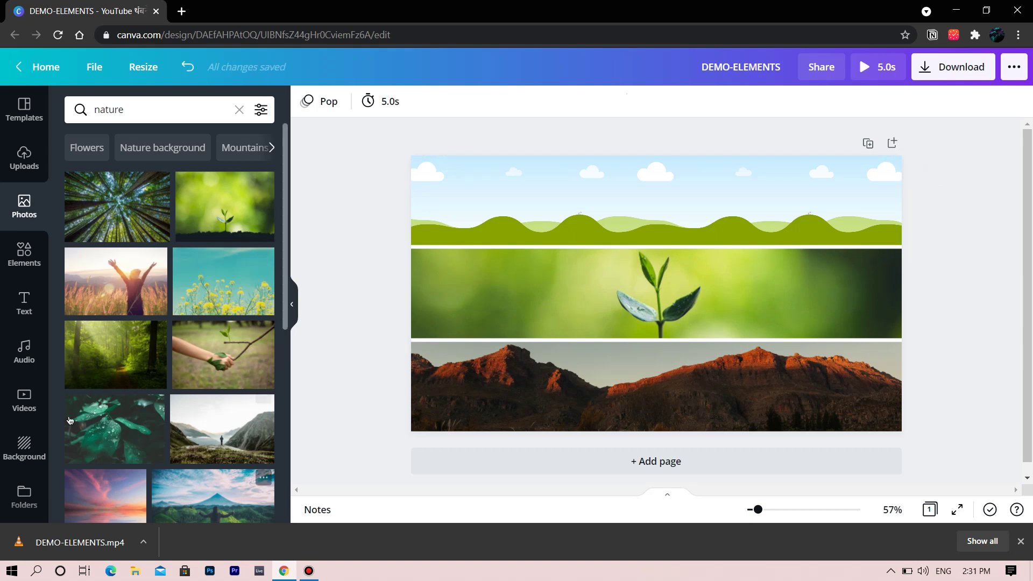
- Place the blue mountain lake photo in the grid's top row and reposition it to frame the snowy slopes and shoreline
scroll(212, 371, down, 5)
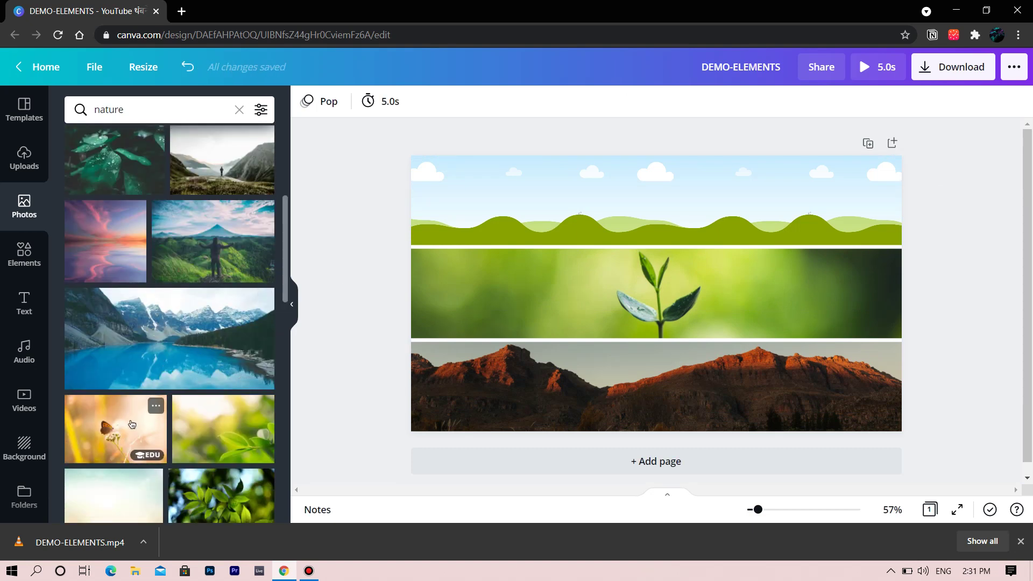
drag(139, 356, 480, 231)
click(493, 228)
double_click(498, 216)
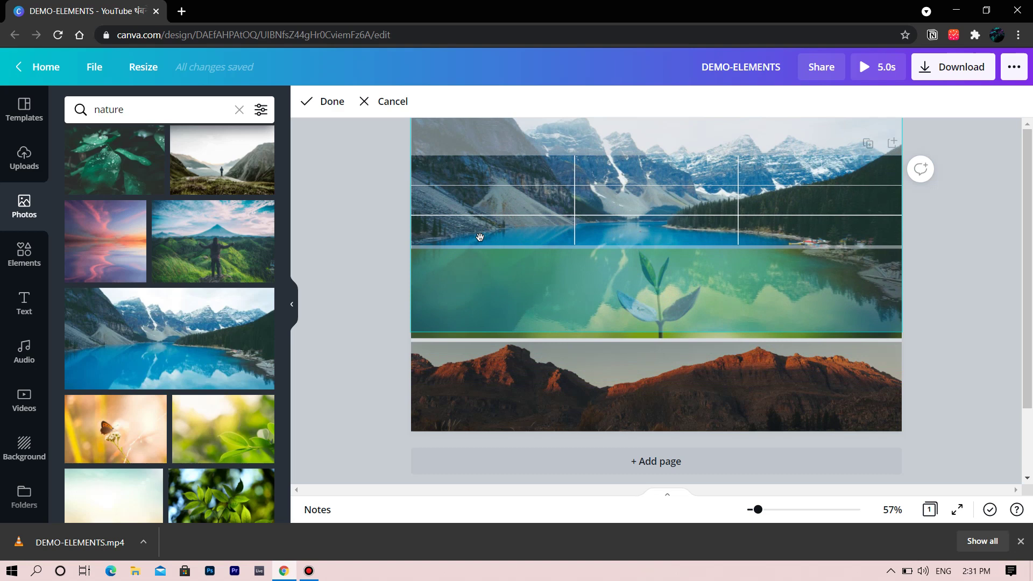
click(326, 205)
click(327, 192)
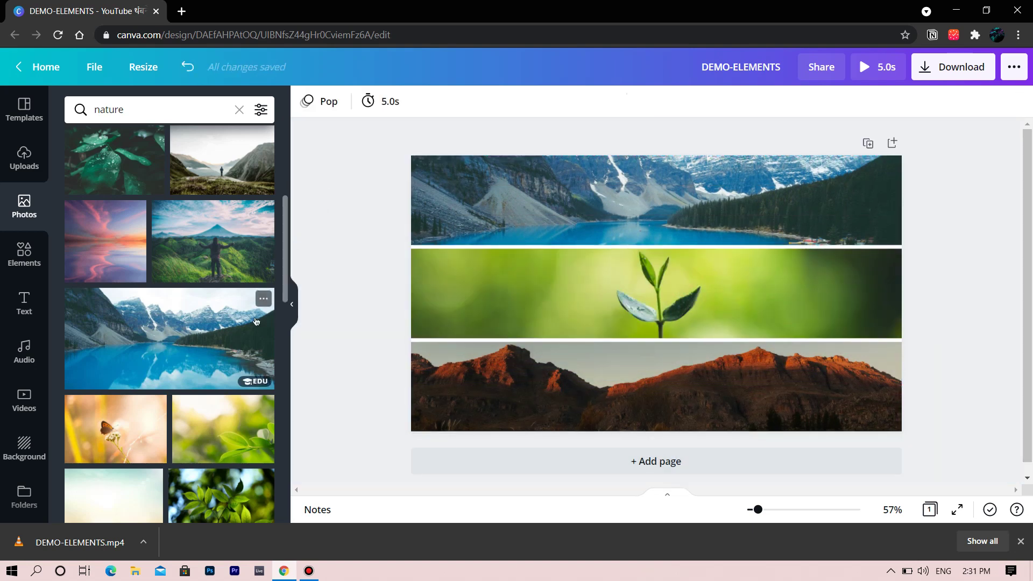
- Collapse the side panel to show the finished photo grid and download the design as an MP4 video
click(295, 306)
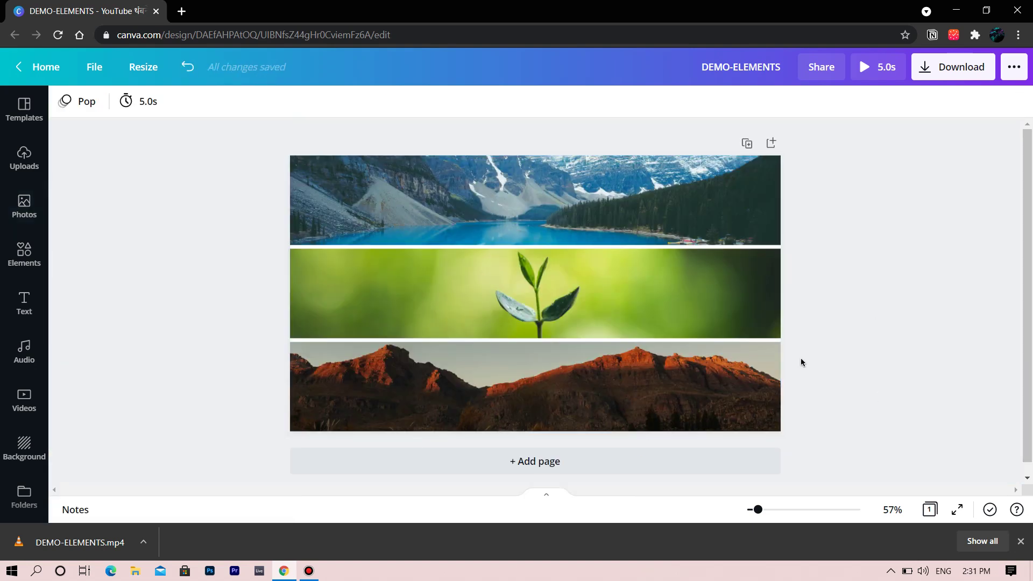
click(935, 71)
click(904, 194)
- Delete the whole three-row photo grid to leave the page blank
click(619, 274)
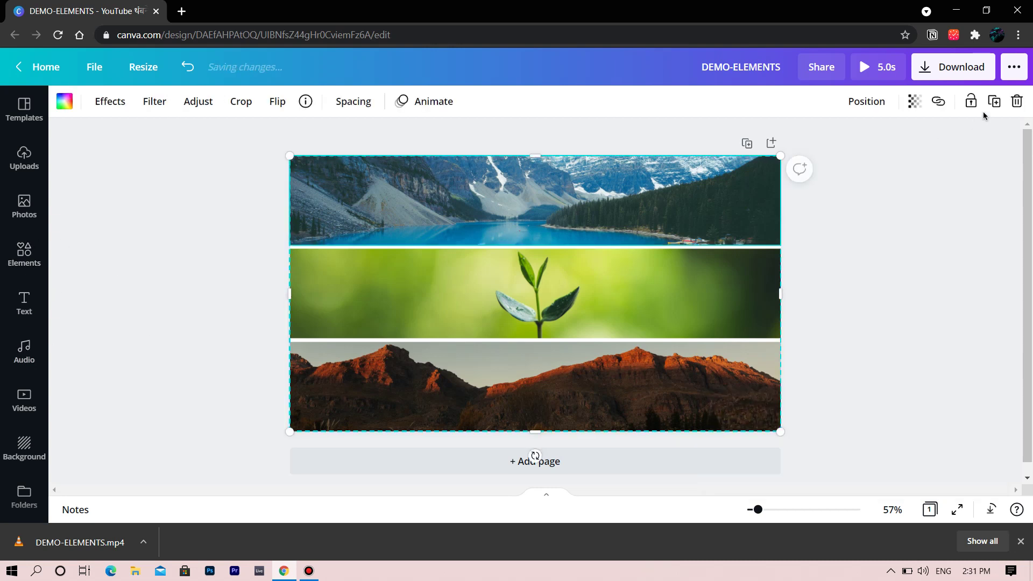
click(1018, 111)
click(986, 164)
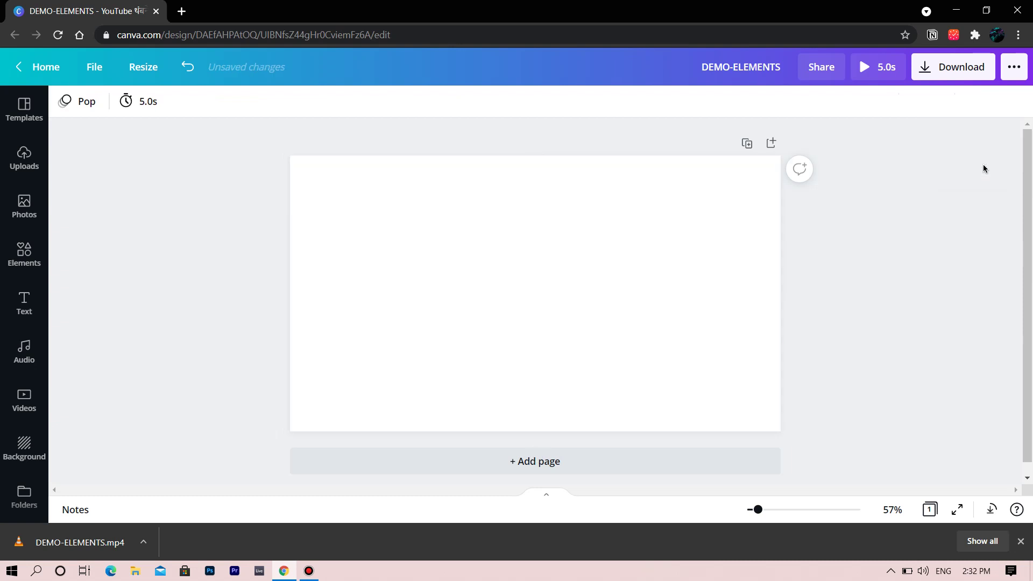
- Clear the Grids search in Elements, dismiss the download notice and open the full Frames collection
click(22, 255)
click(240, 110)
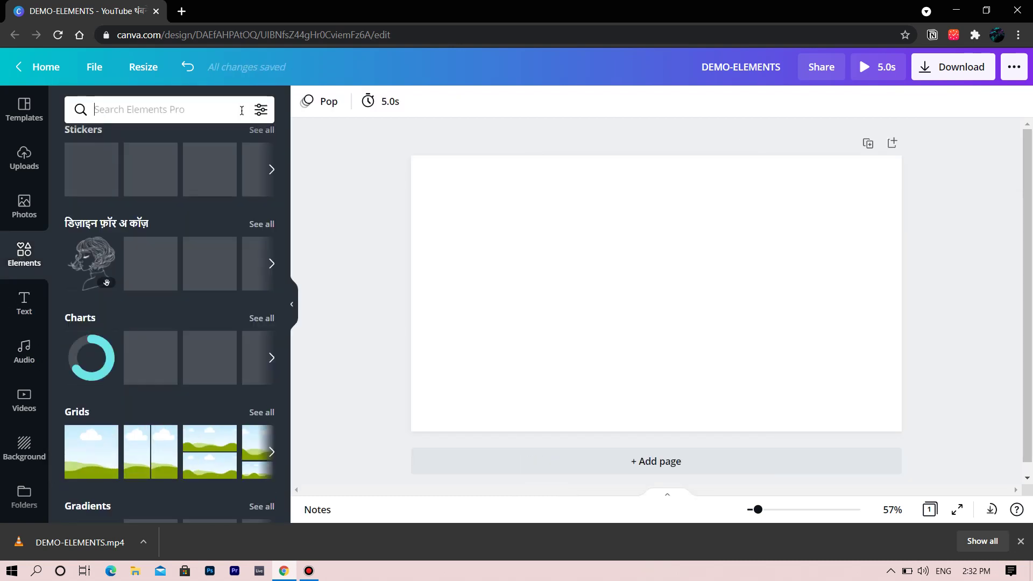
scroll(248, 427, down, 3)
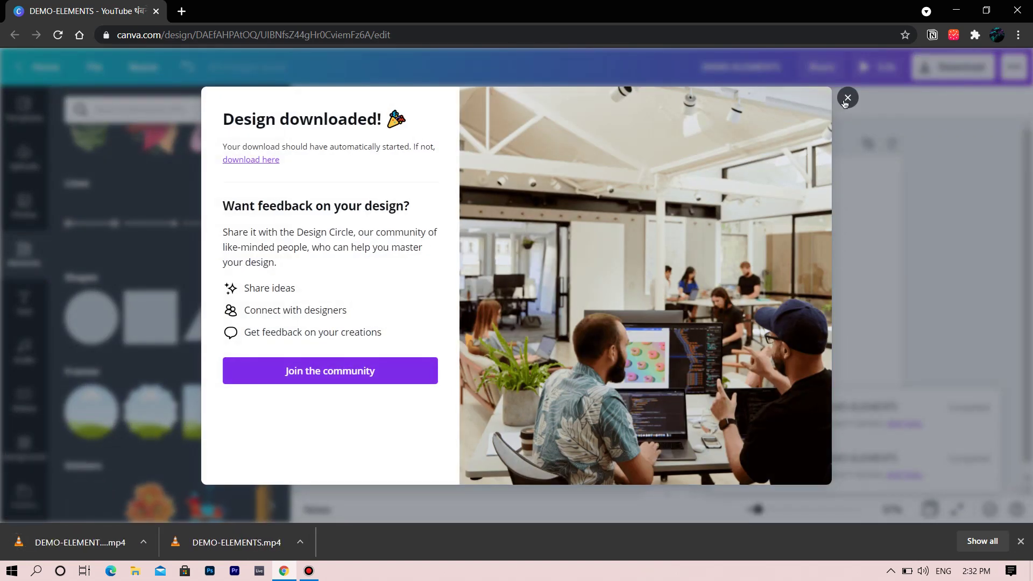
click(848, 98)
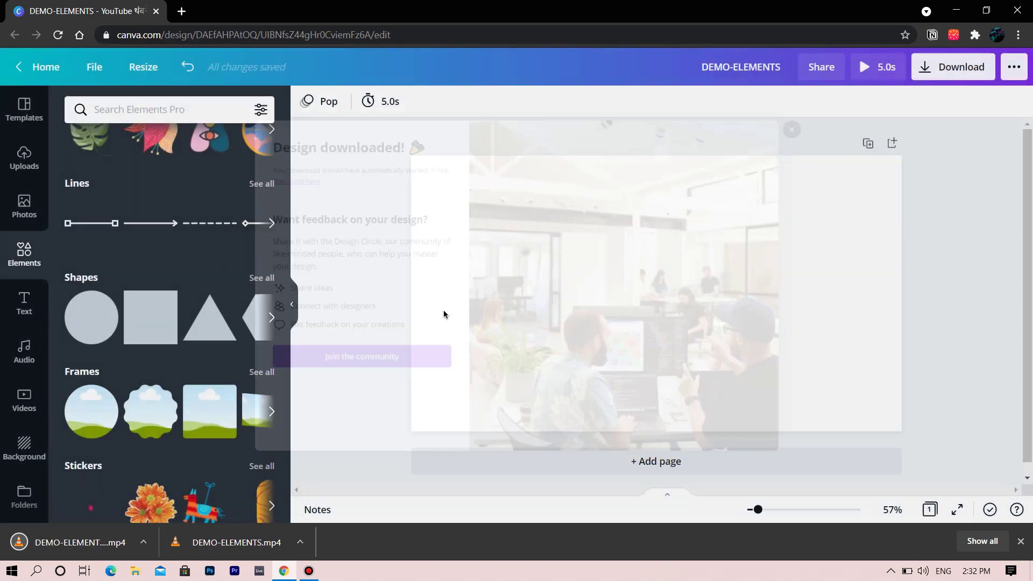
click(259, 376)
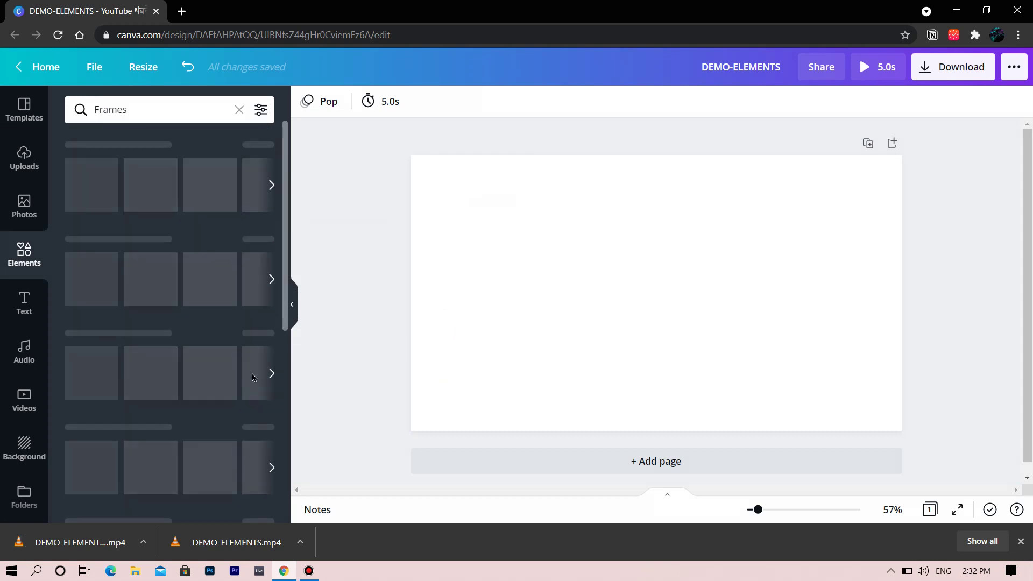
- Add the smartphone frame to the blank page, enlarge it to about 248 × 491, and centre it on the page
scroll(183, 360, down, 3)
scroll(188, 363, down, 4)
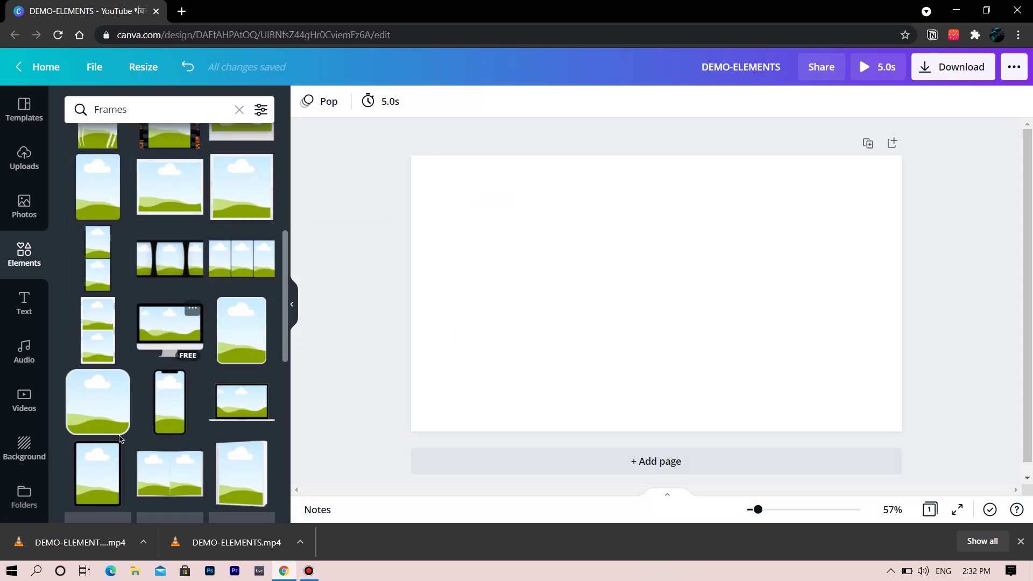
click(169, 413)
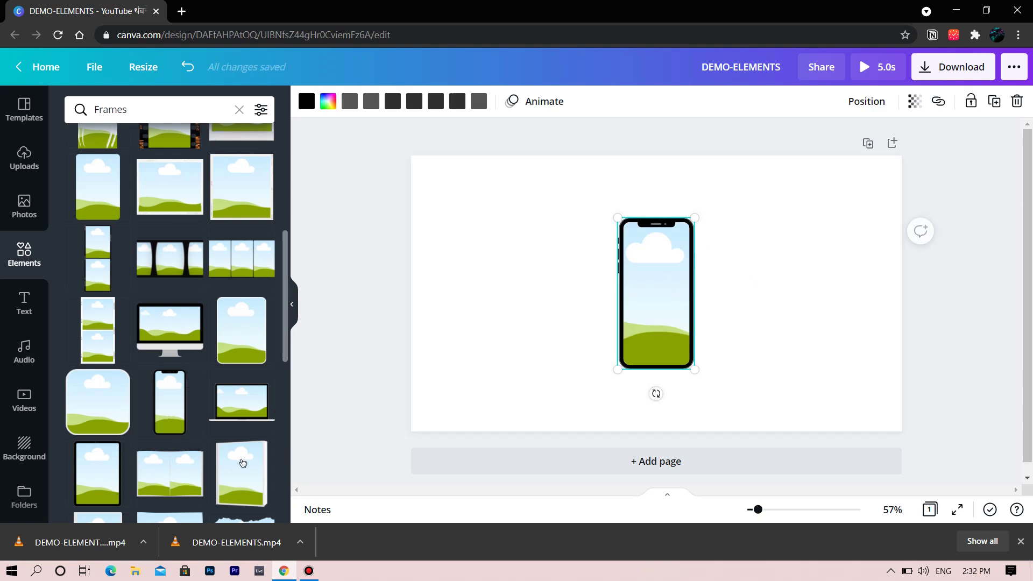
drag(618, 215, 605, 192)
drag(696, 370, 699, 372)
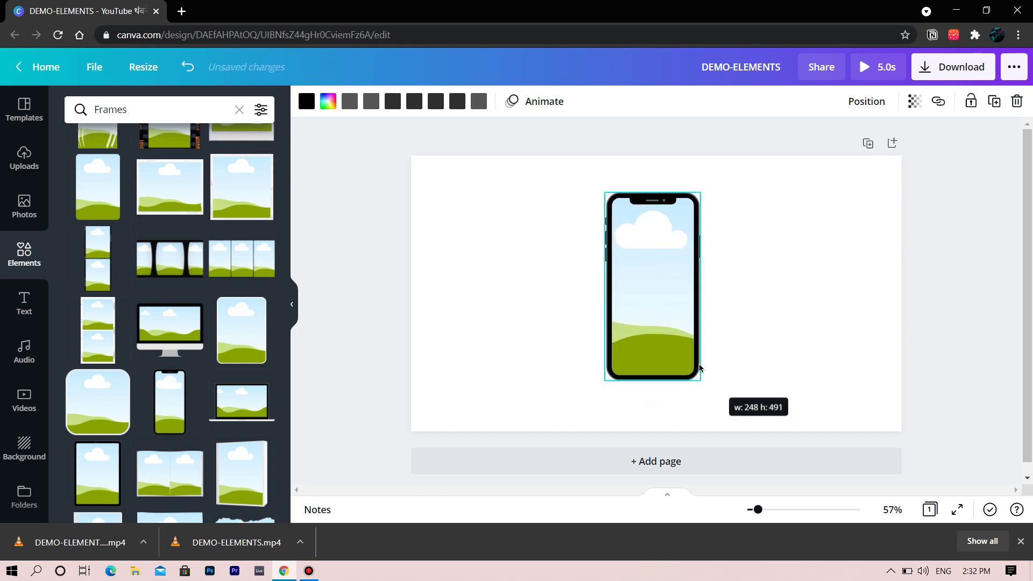
drag(673, 308, 672, 313)
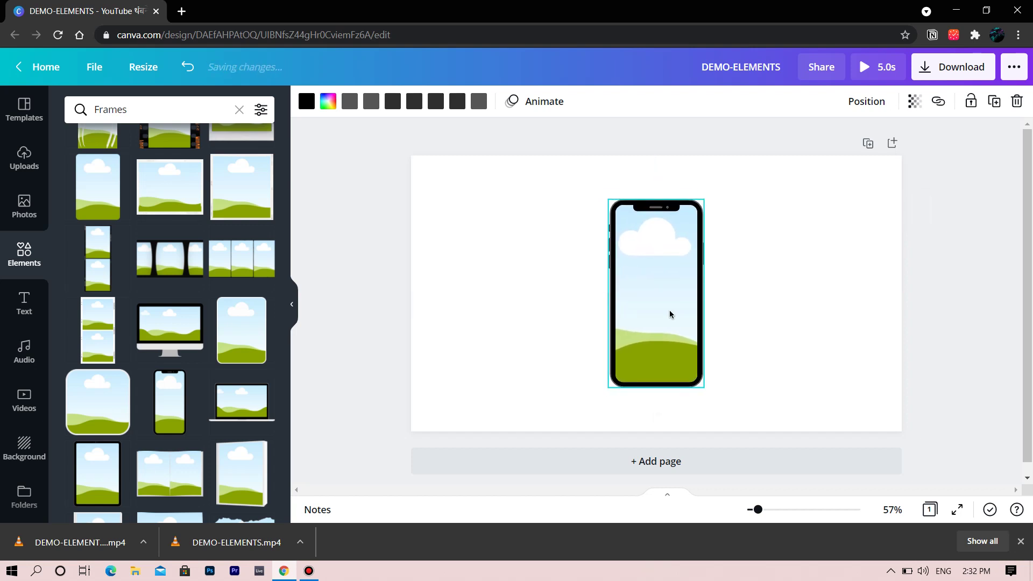
click(380, 303)
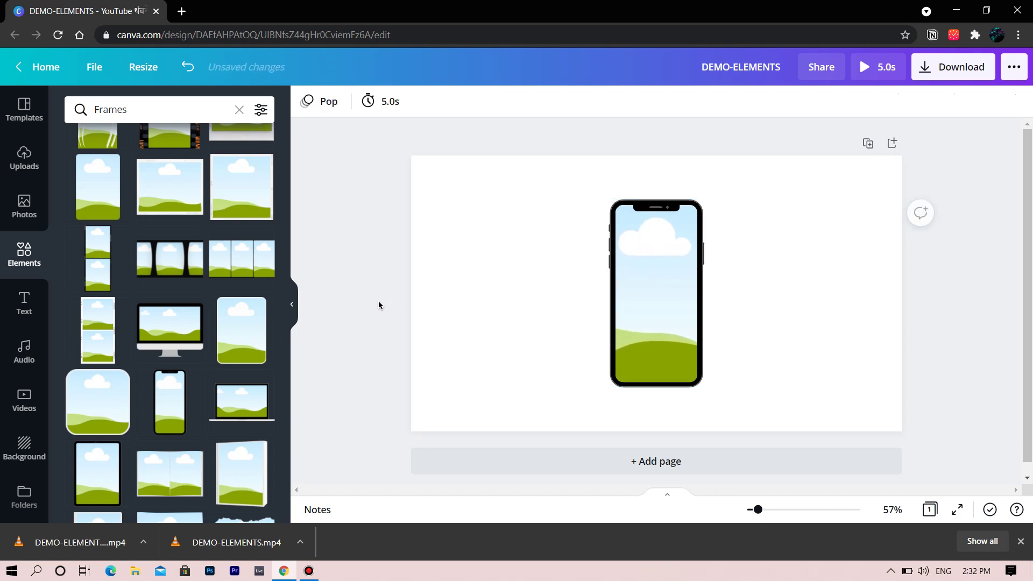
- Add a circle from the Shapes collection and place it over the page's top-left corner so only a quarter shows
click(24, 256)
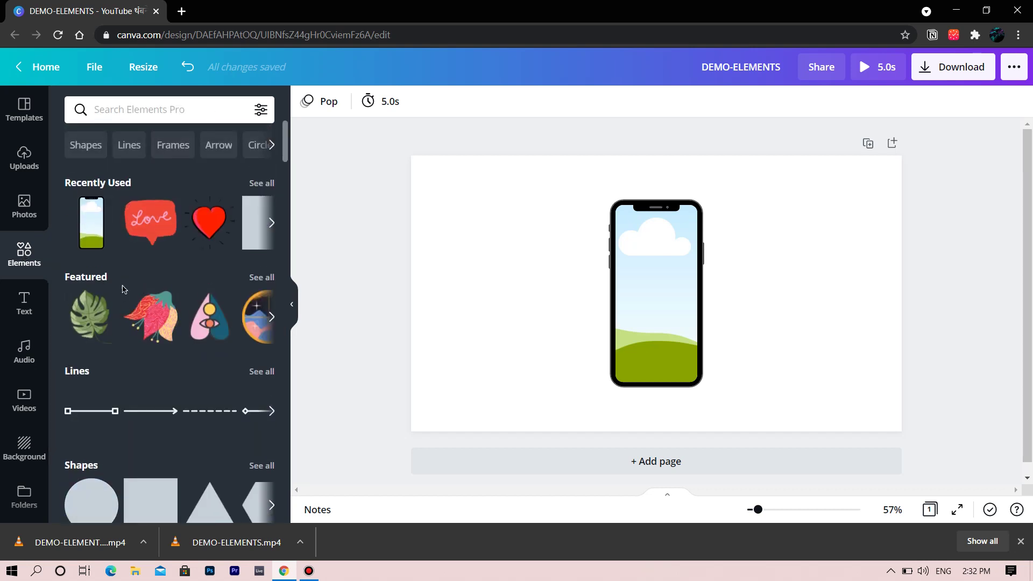
scroll(114, 442, down, 3)
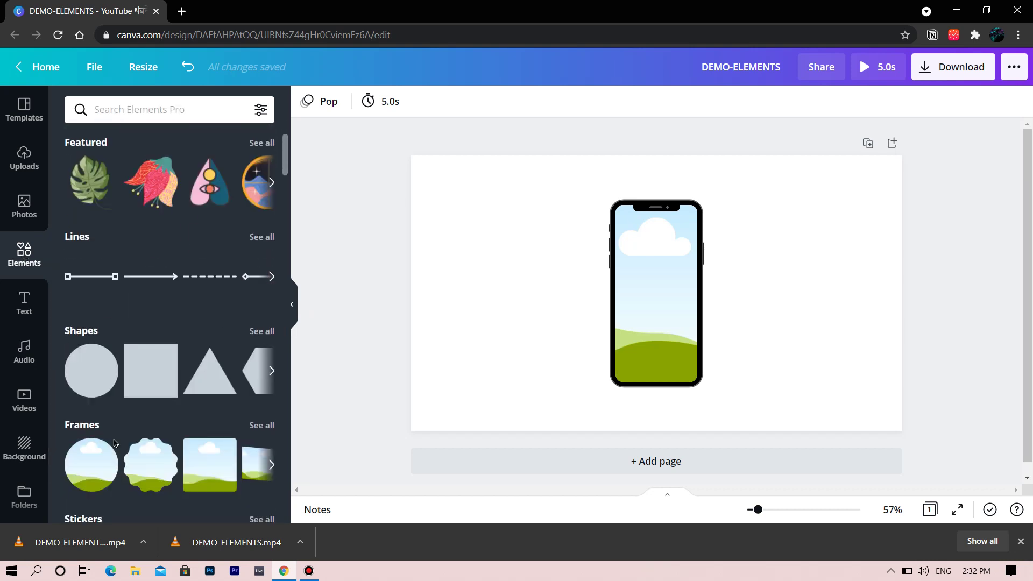
click(256, 332)
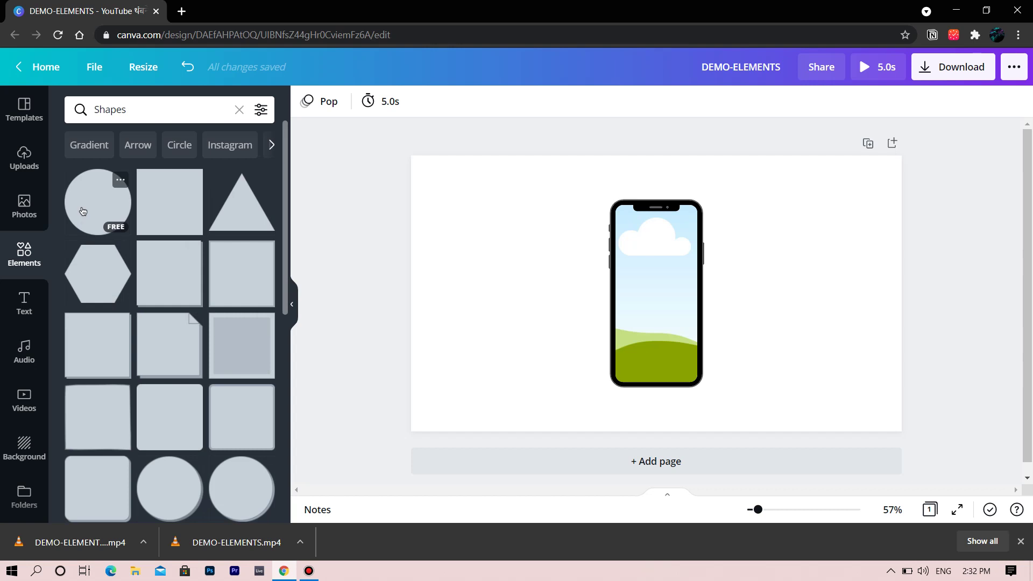
click(83, 212)
drag(639, 326, 411, 193)
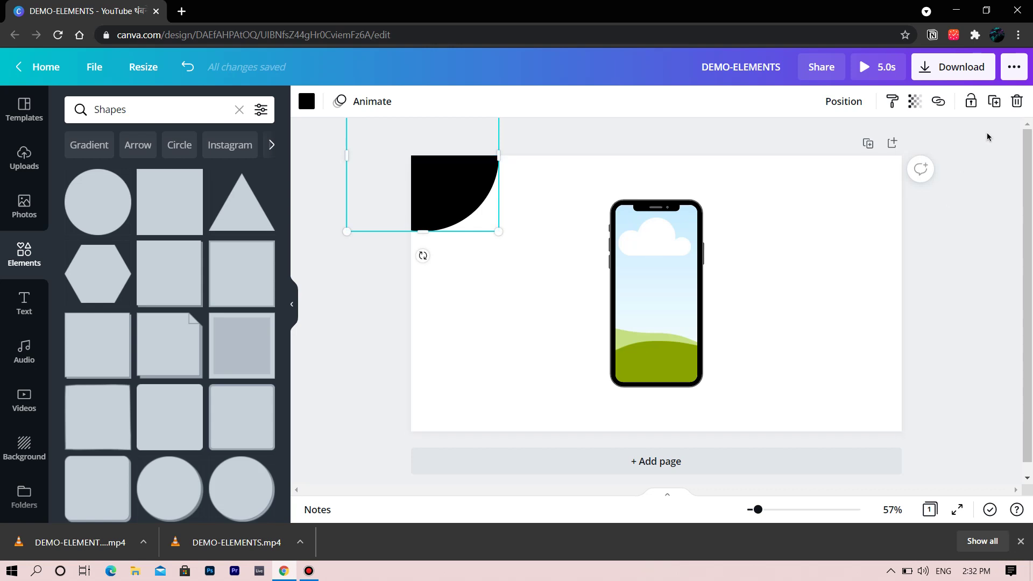
- Duplicate the corner circle three times and place the copies over the page's top-right, bottom-right and bottom-left corners
click(996, 110)
drag(462, 210, 930, 205)
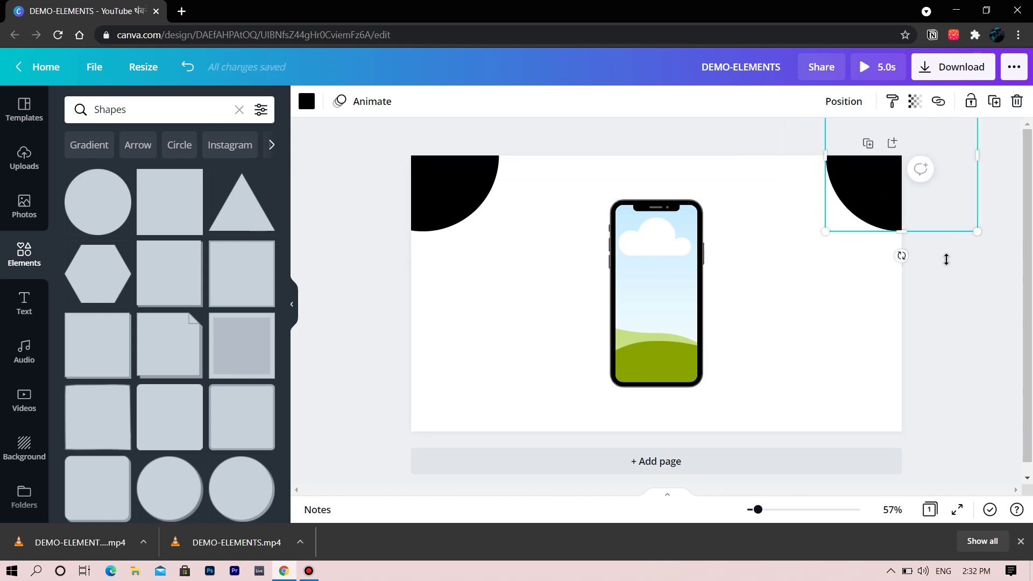
click(995, 102)
drag(880, 219, 883, 468)
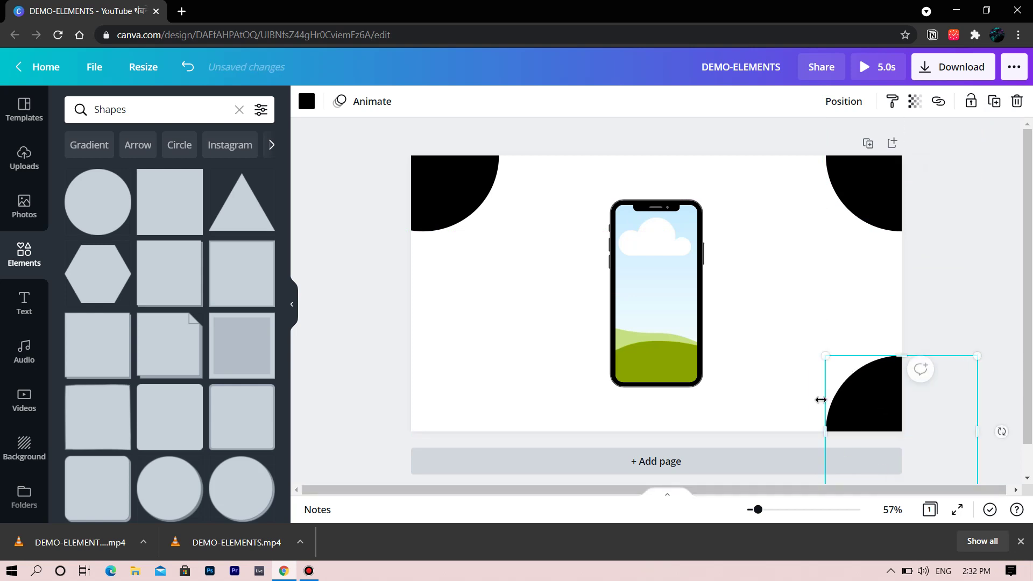
click(997, 106)
drag(839, 389, 374, 385)
- Recolour all four corner circles with the bright red default colour
click(469, 201)
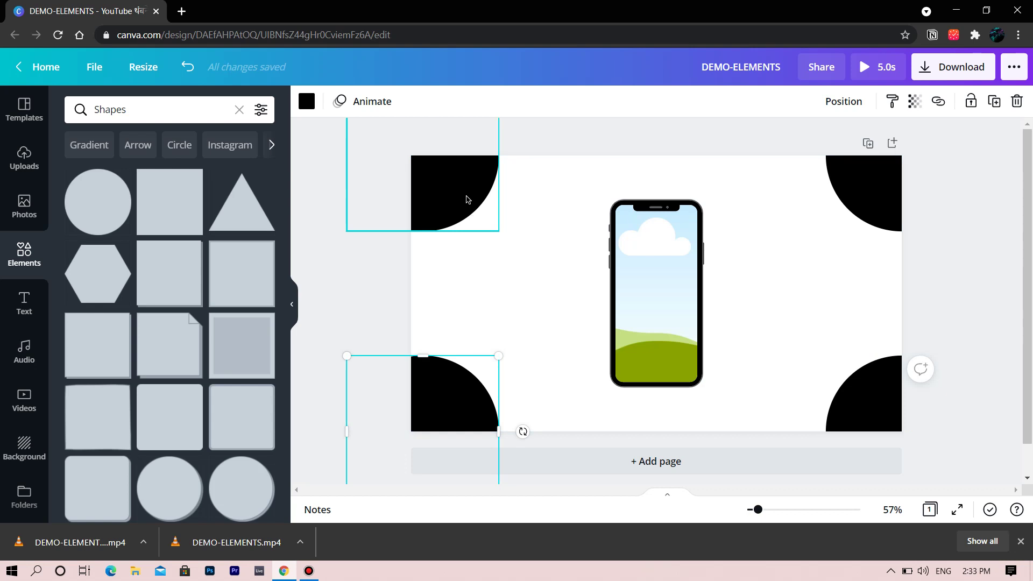
click(307, 101)
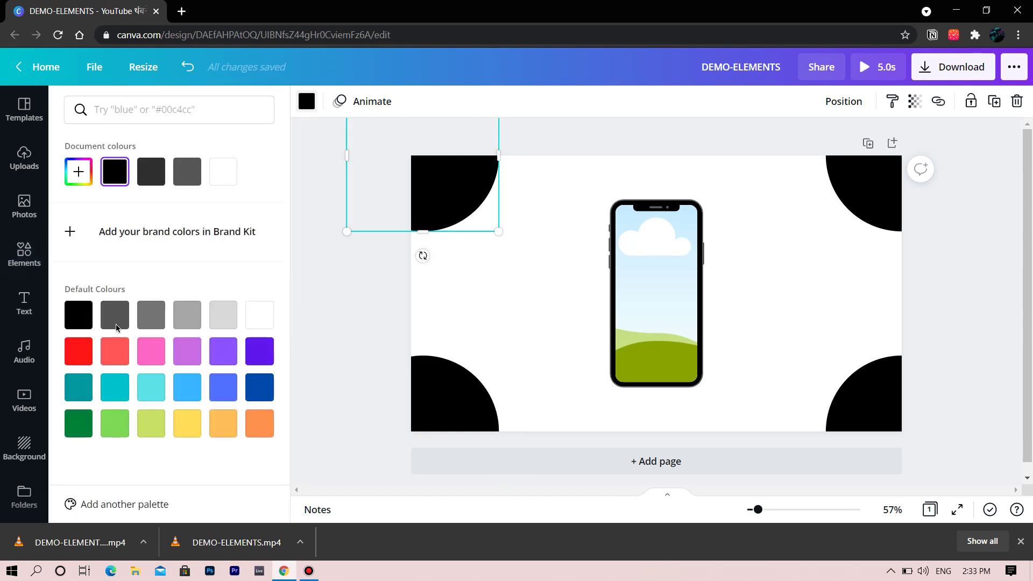
click(89, 355)
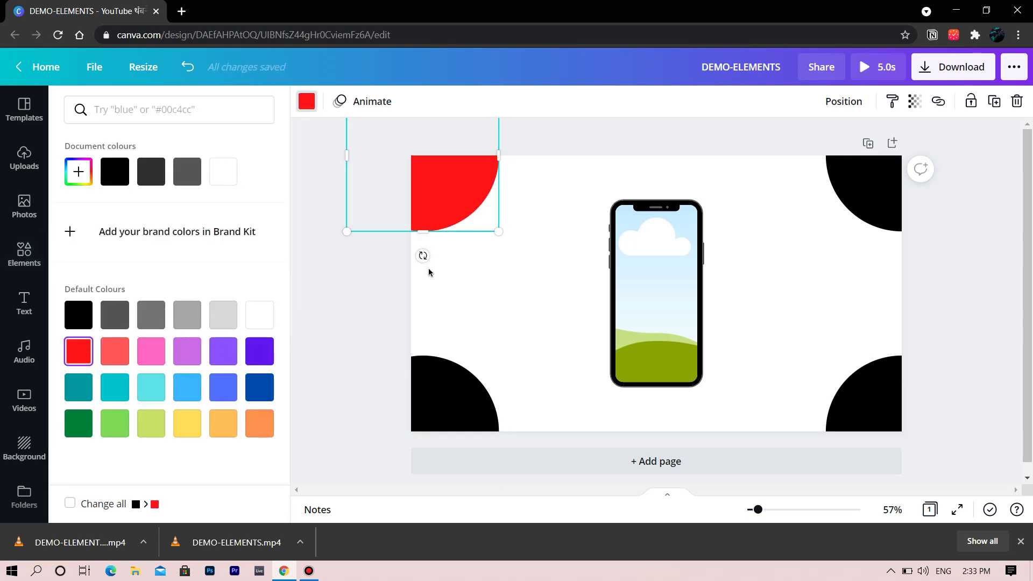
click(861, 178)
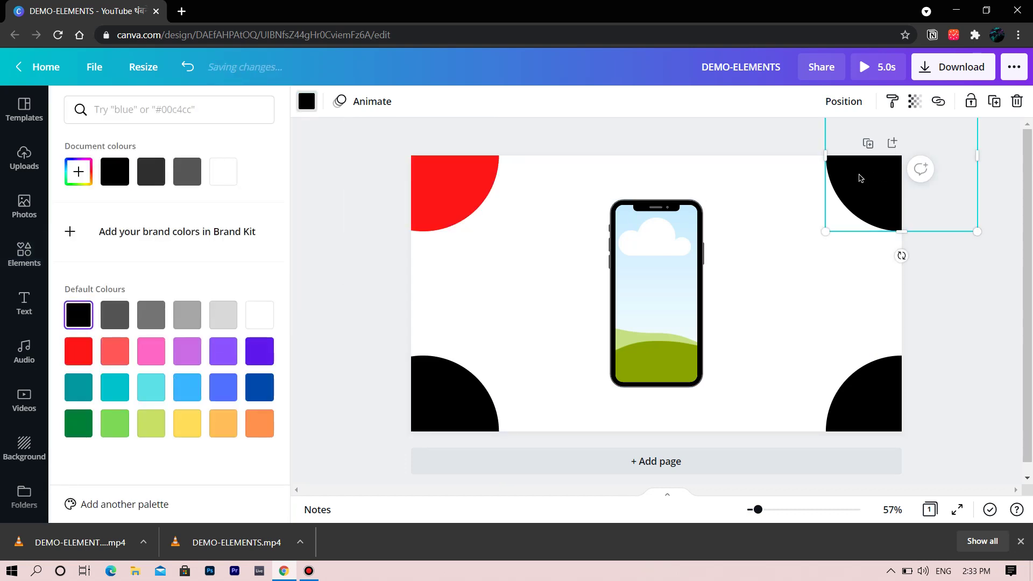
click(69, 355)
click(415, 409)
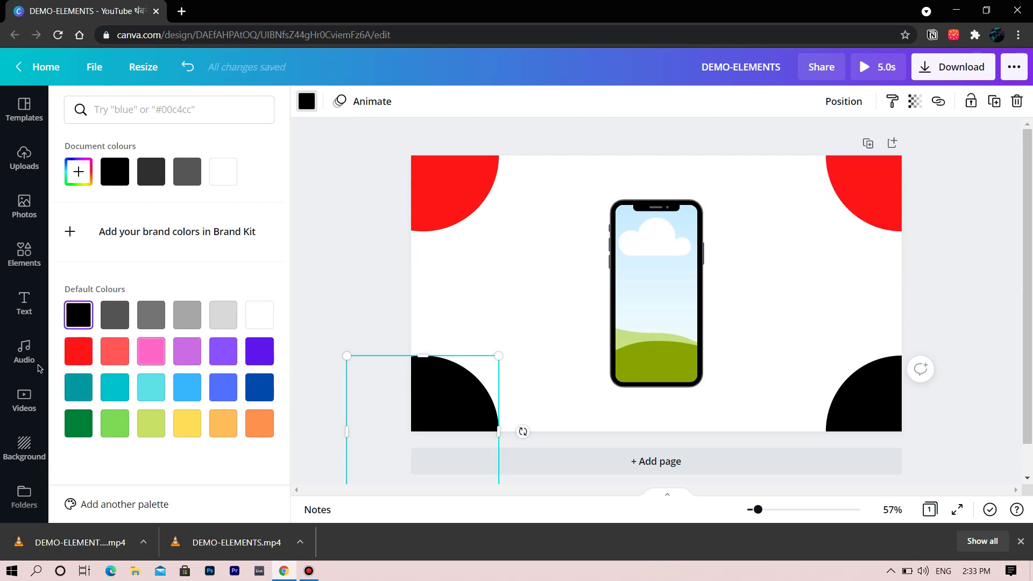
click(88, 359)
click(856, 410)
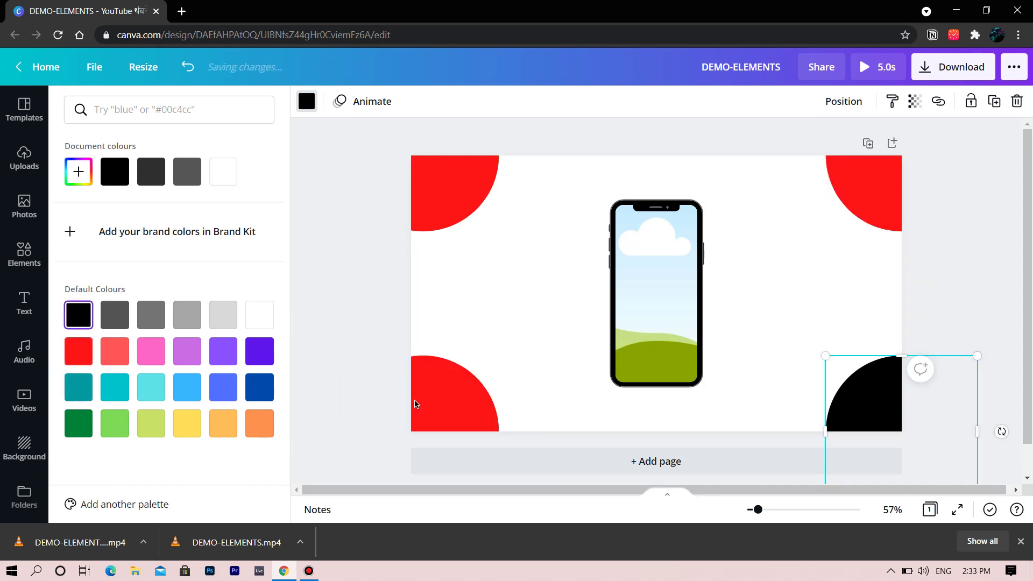
click(78, 355)
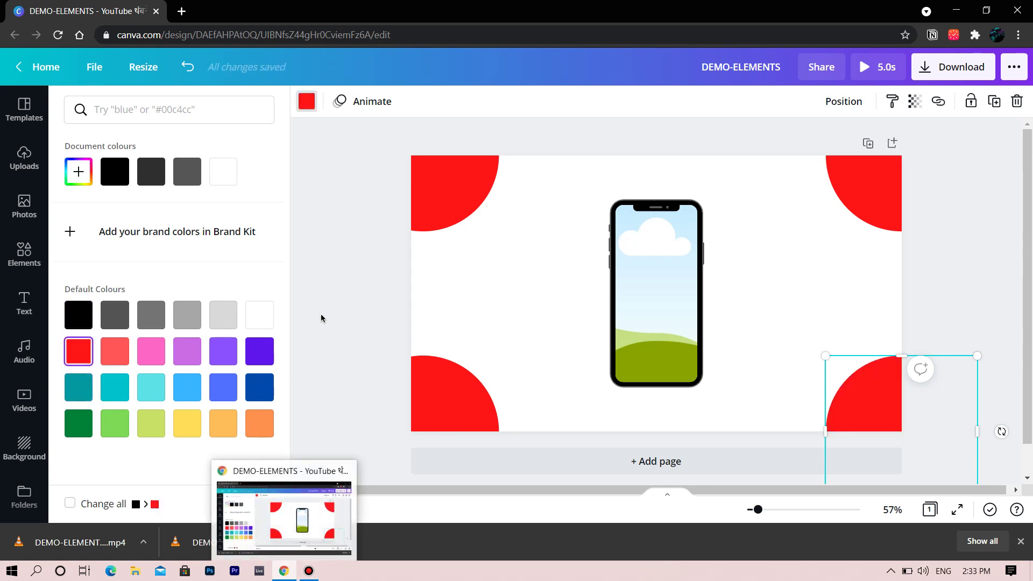
- Clear the Shapes and nature searches, and fill the smartphone frame with the red rose photo
click(25, 253)
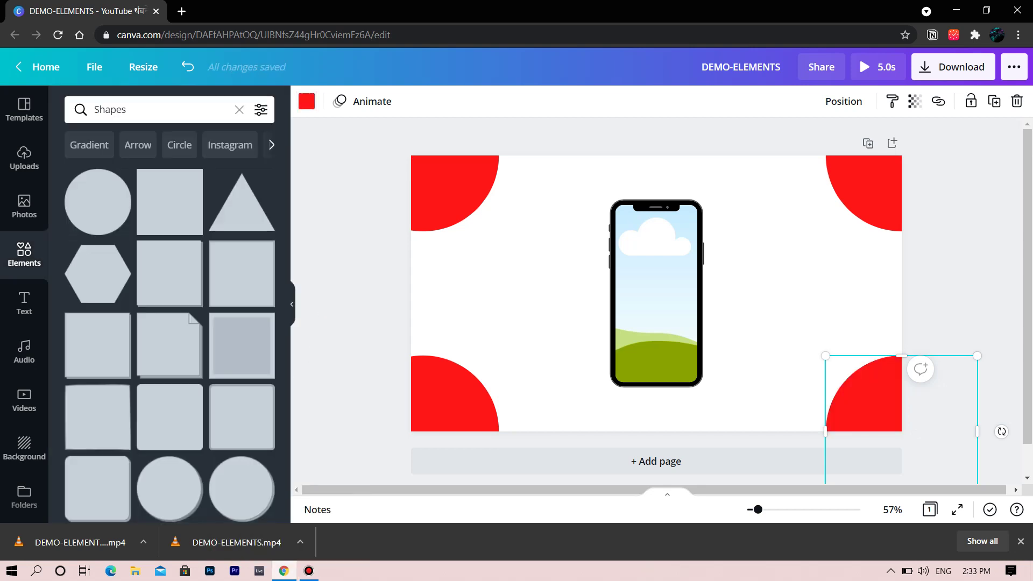
click(239, 109)
click(656, 303)
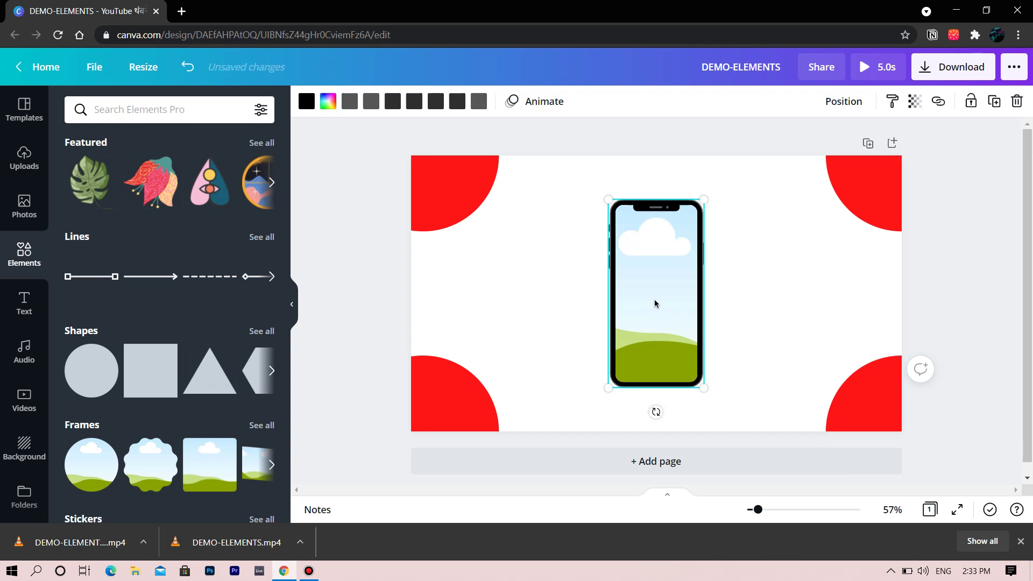
click(11, 209)
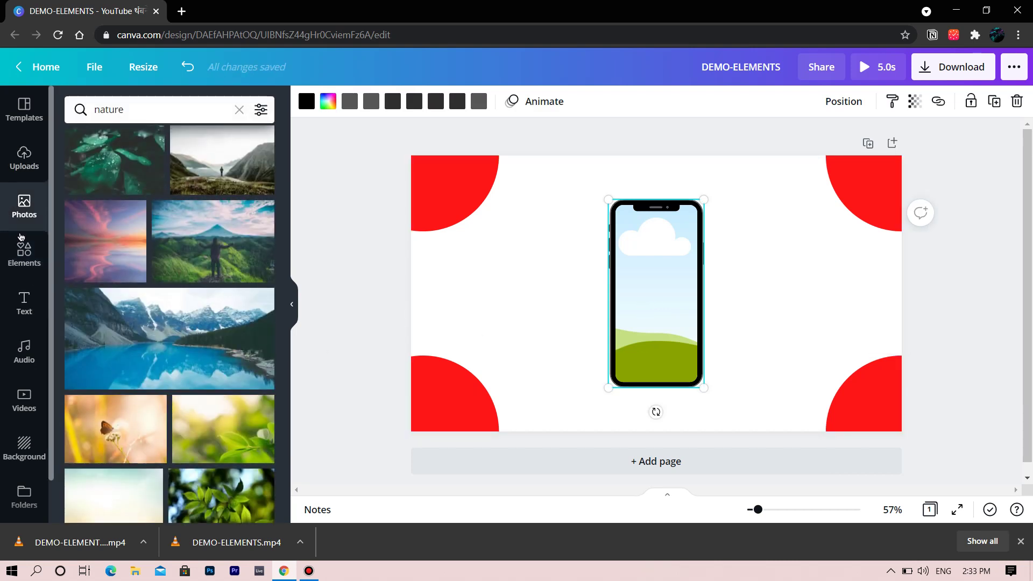
click(239, 110)
scroll(156, 300, down, 5)
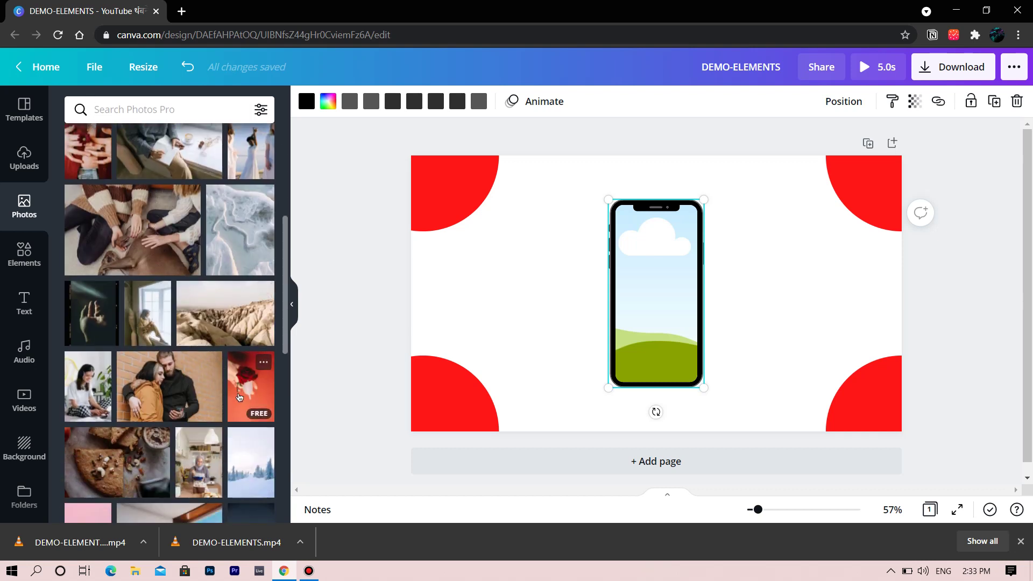
drag(247, 392, 653, 259)
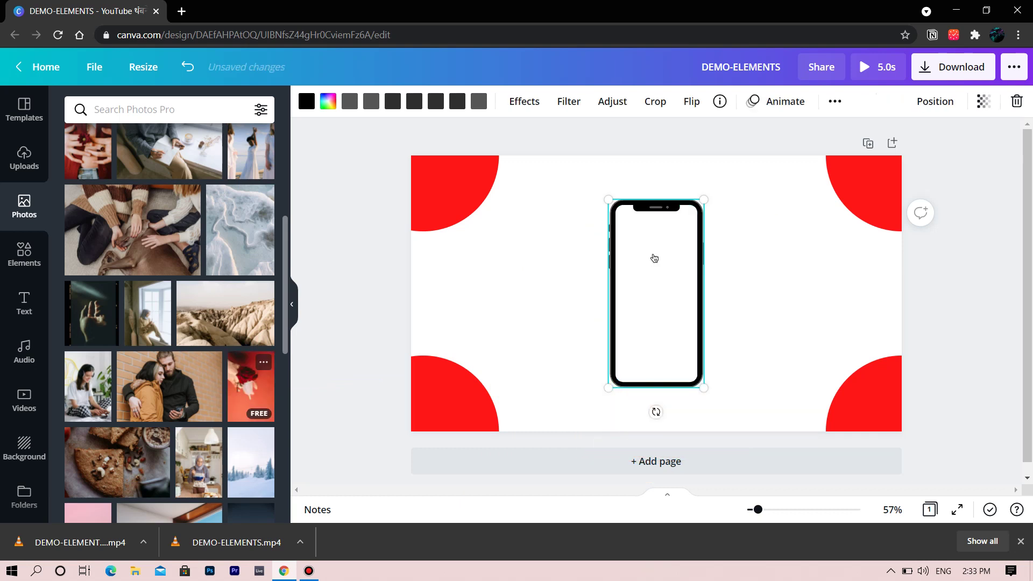
click(990, 319)
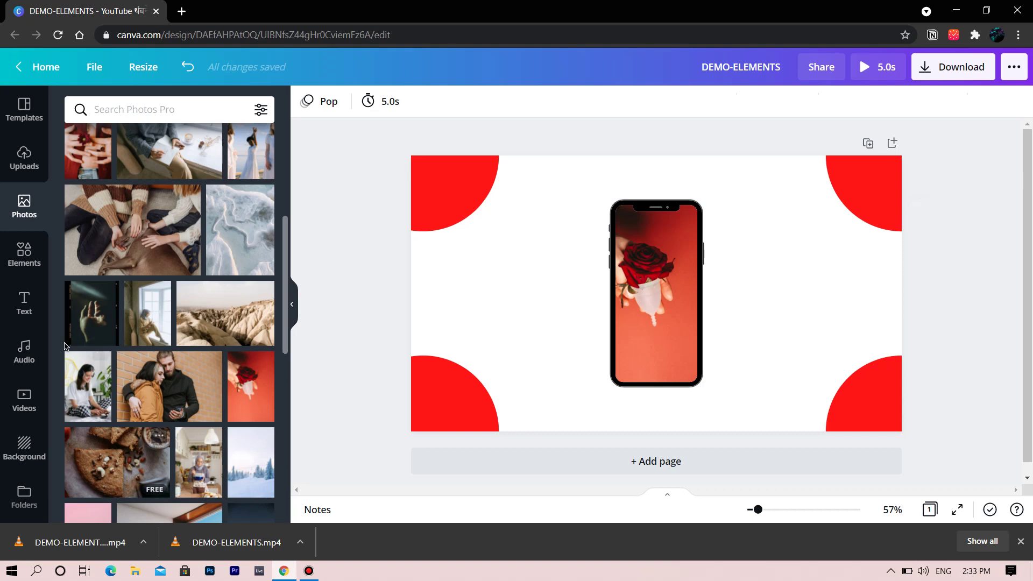
- Browse the full Shapes collection and add a solid triangle to the page
click(24, 252)
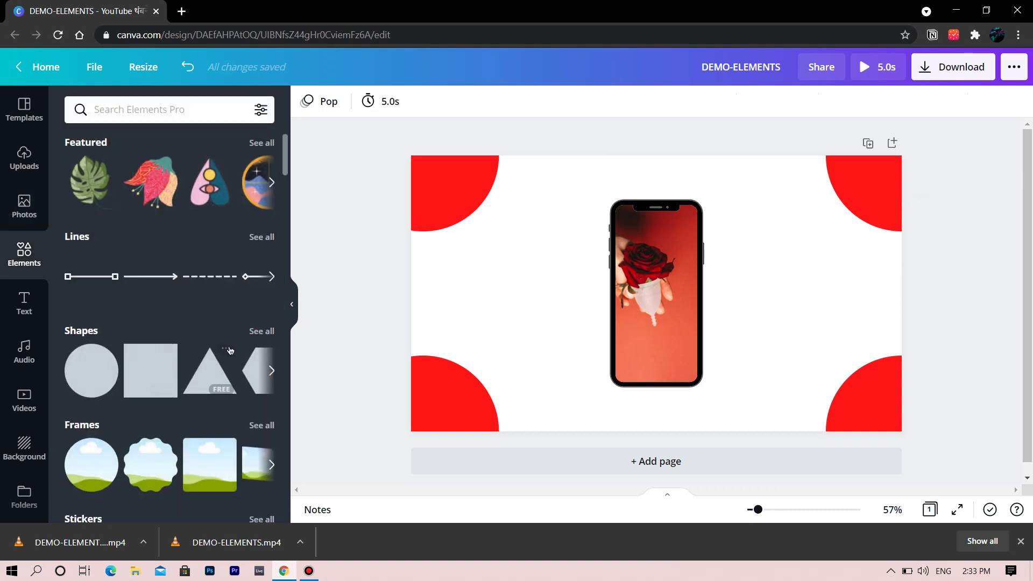
click(252, 334)
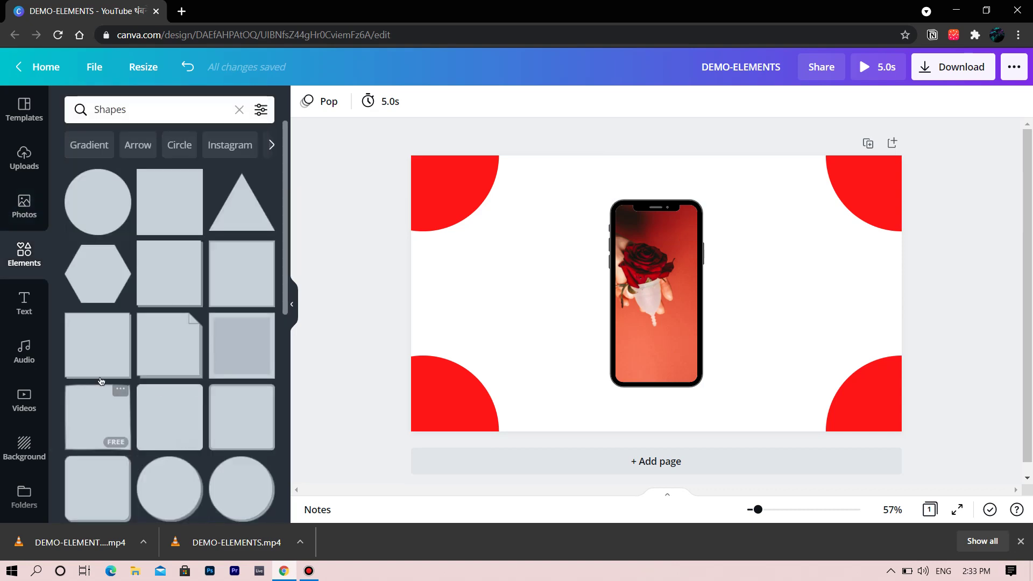
scroll(135, 408, down, 5)
scroll(243, 468, down, 6)
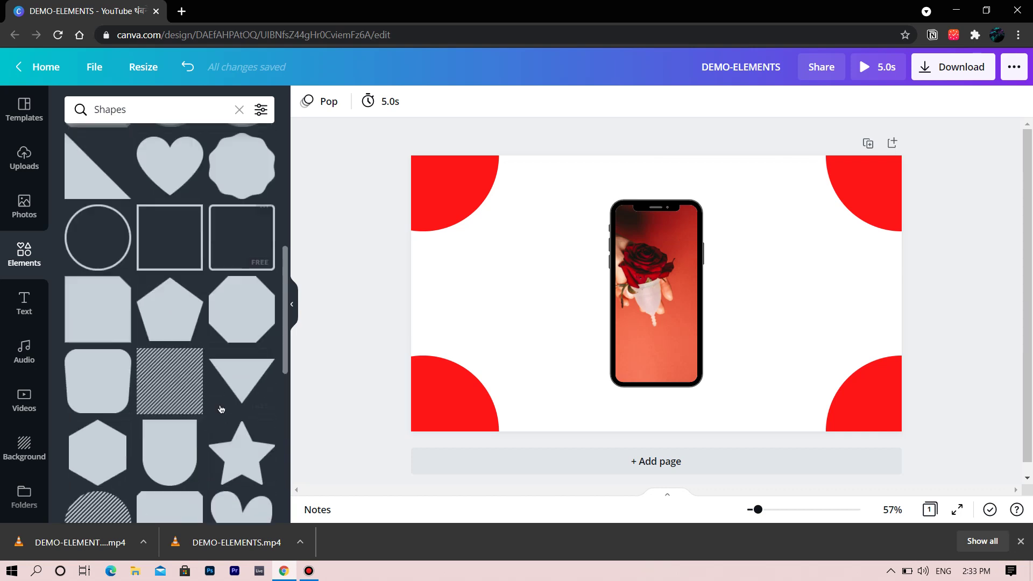
scroll(181, 408, up, 12)
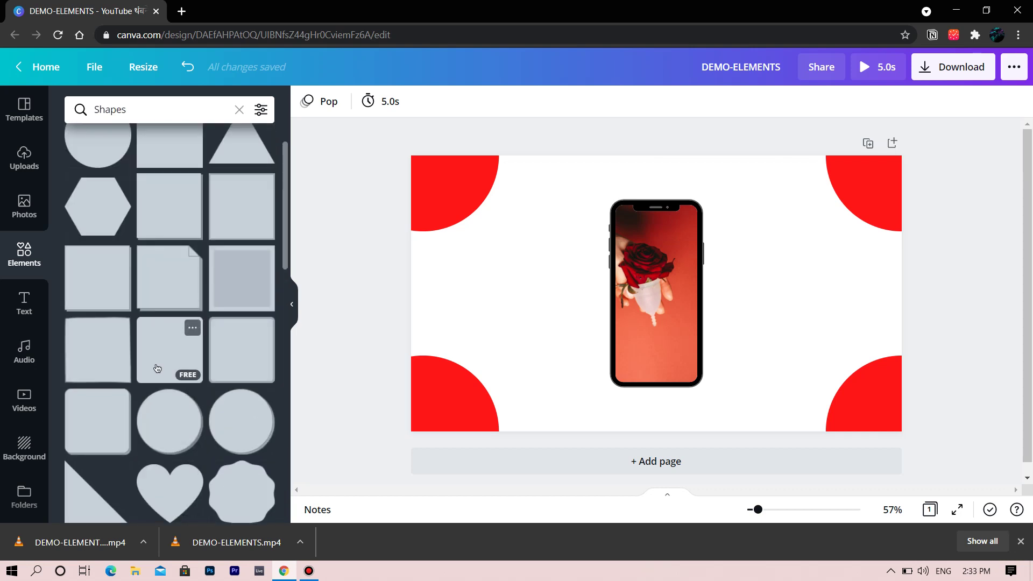
scroll(156, 363, up, 2)
click(244, 215)
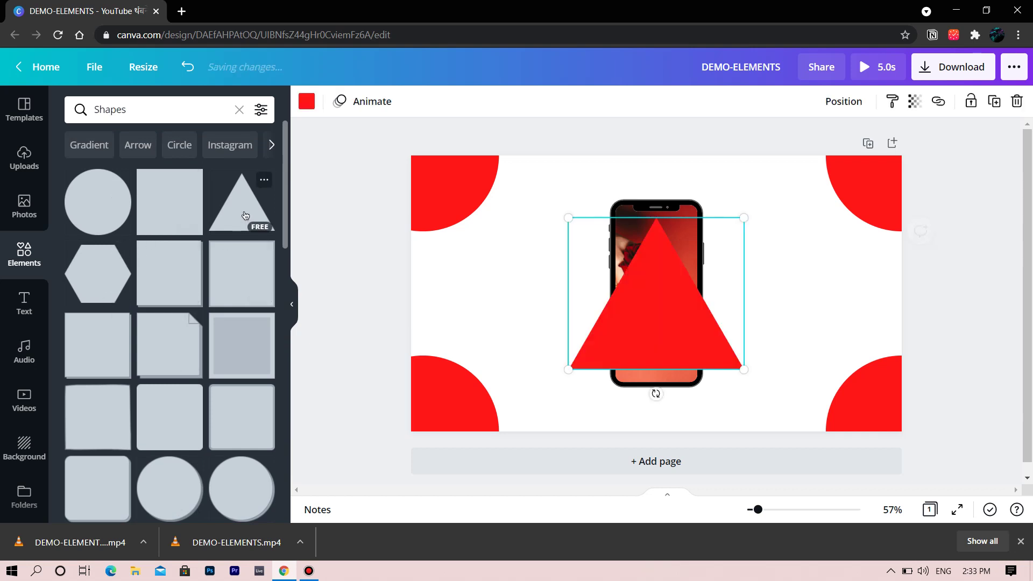
- Move the triangle to the page's left edge and enlarge it until its diagonal side crosses the phone and it covers the page's left side
drag(619, 305, 412, 246)
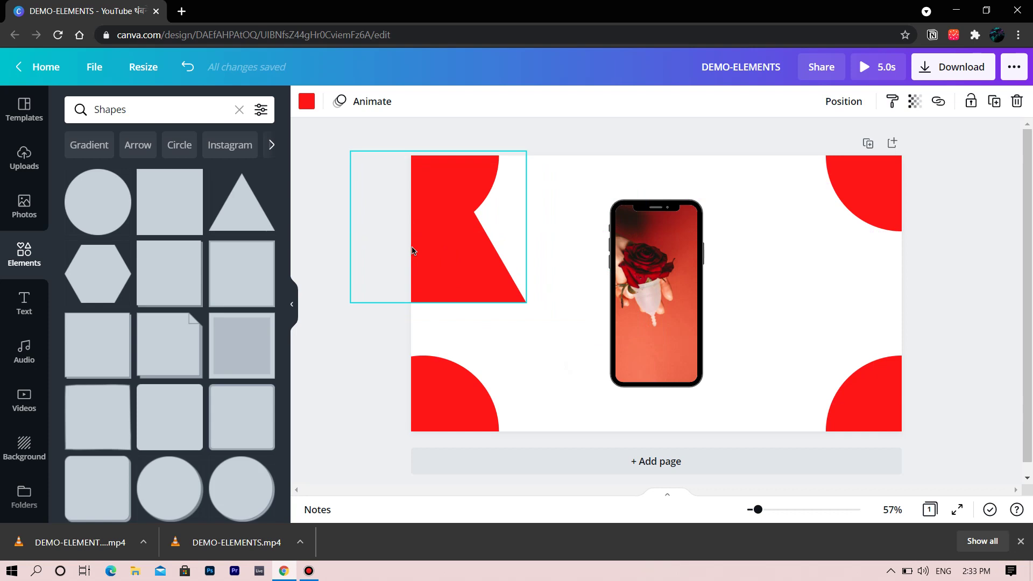
drag(530, 306, 703, 455)
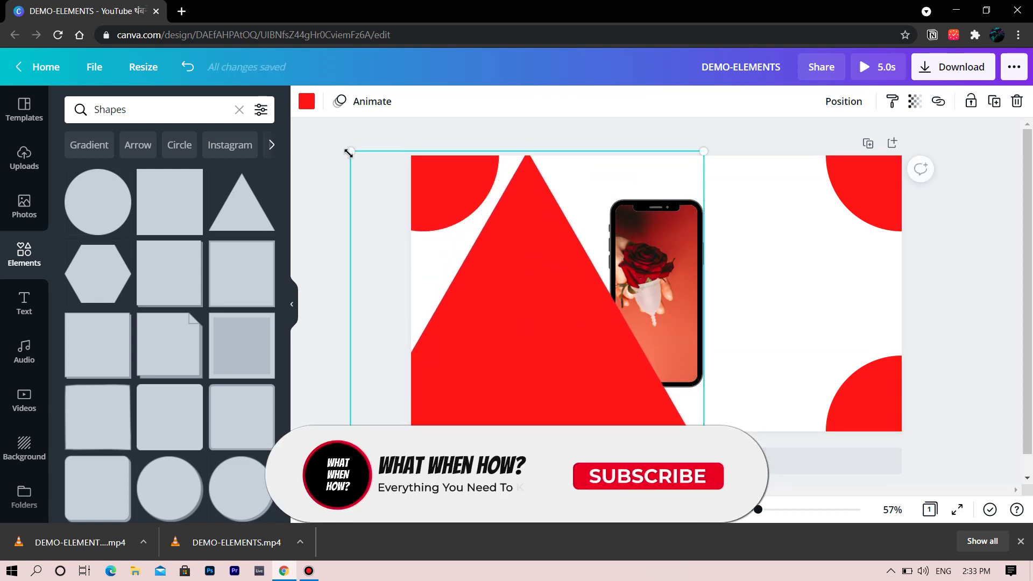
drag(334, 150, 105, 127)
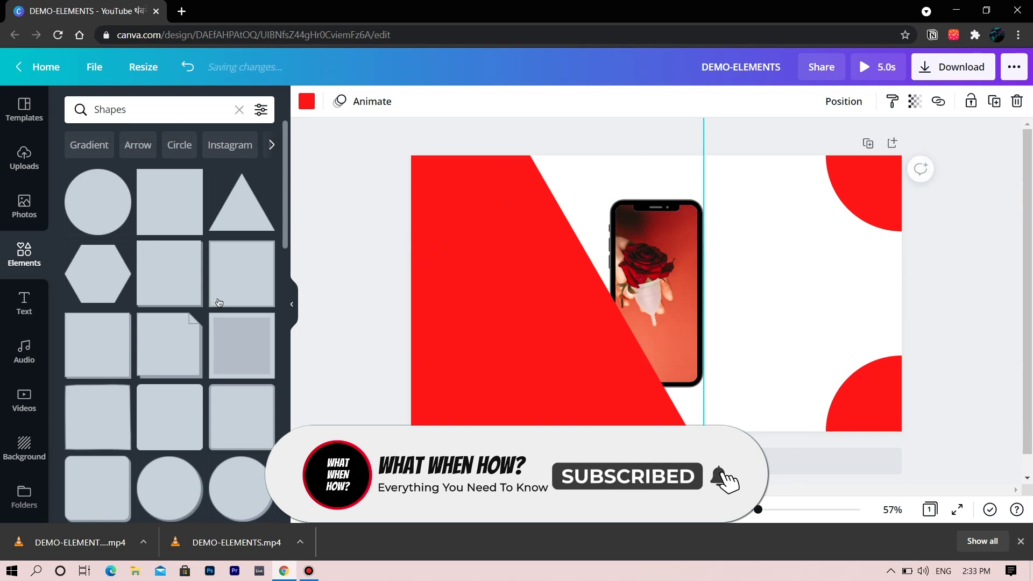
- View the layout with the side panel collapsed and recolour the large triangle with the yellow default colour
click(291, 304)
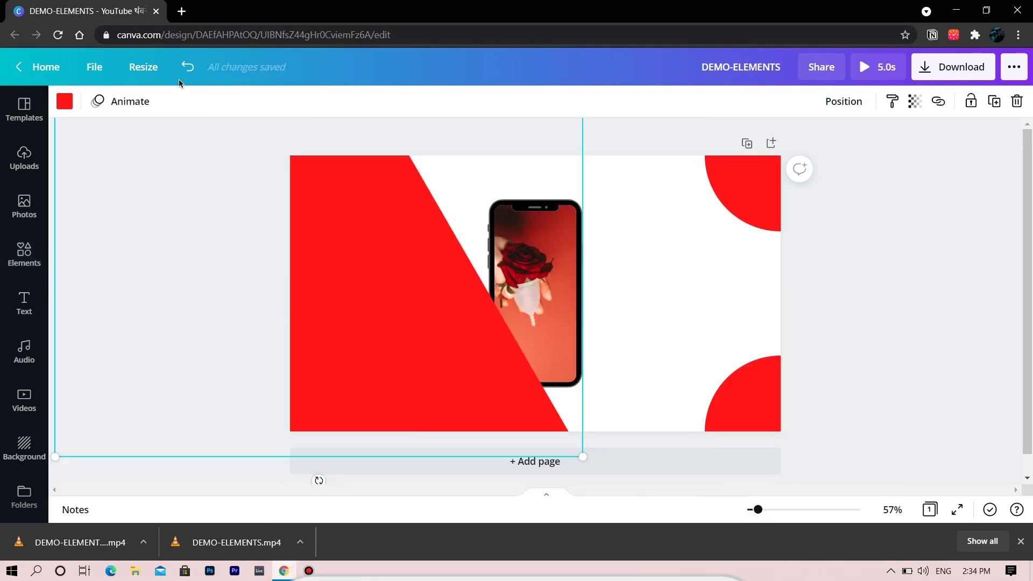
click(72, 101)
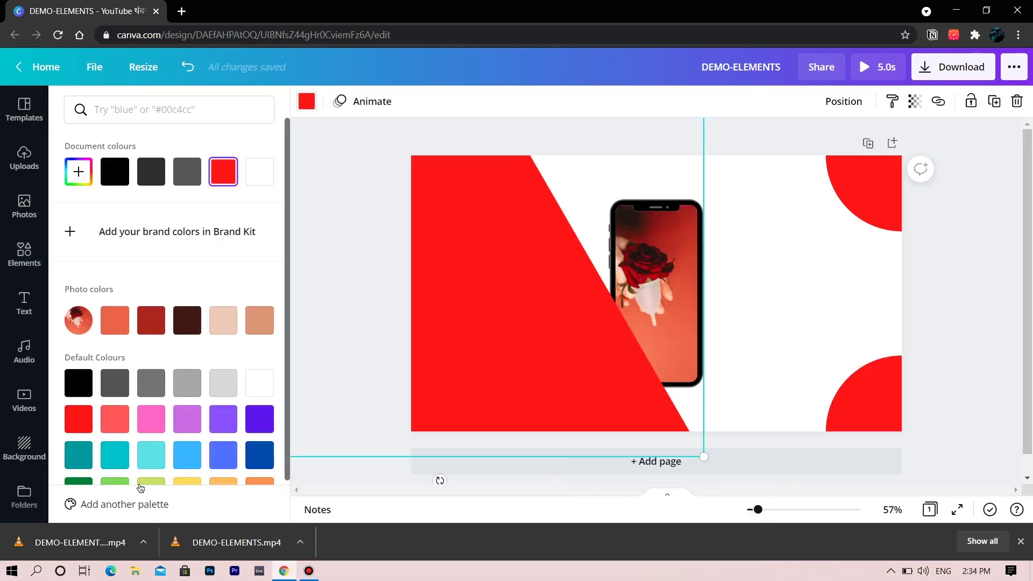
scroll(166, 425, down, 2)
click(179, 446)
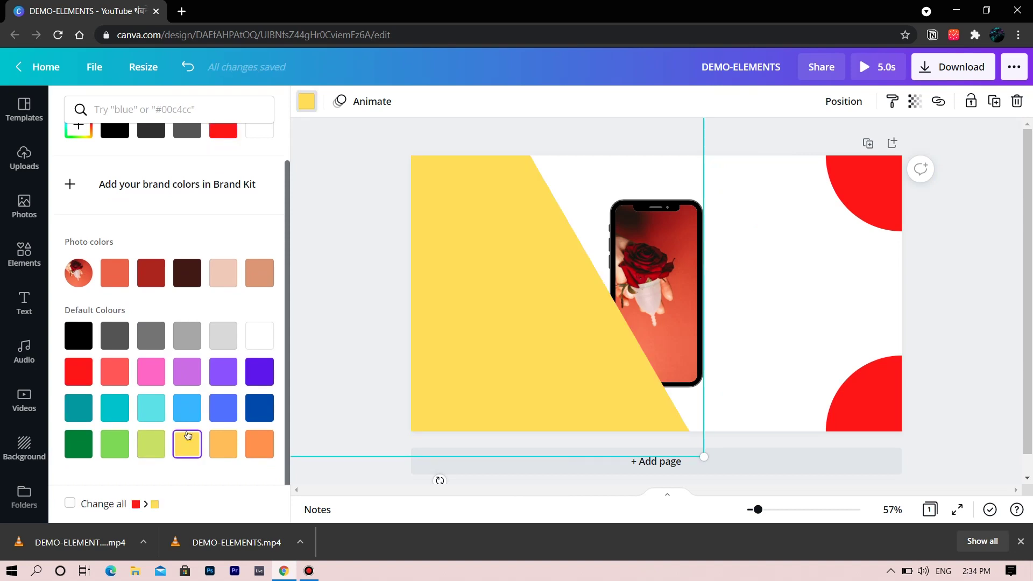
- Recolour the large triangle with the custom golden yellow #FFCC00
scroll(131, 224, up, 2)
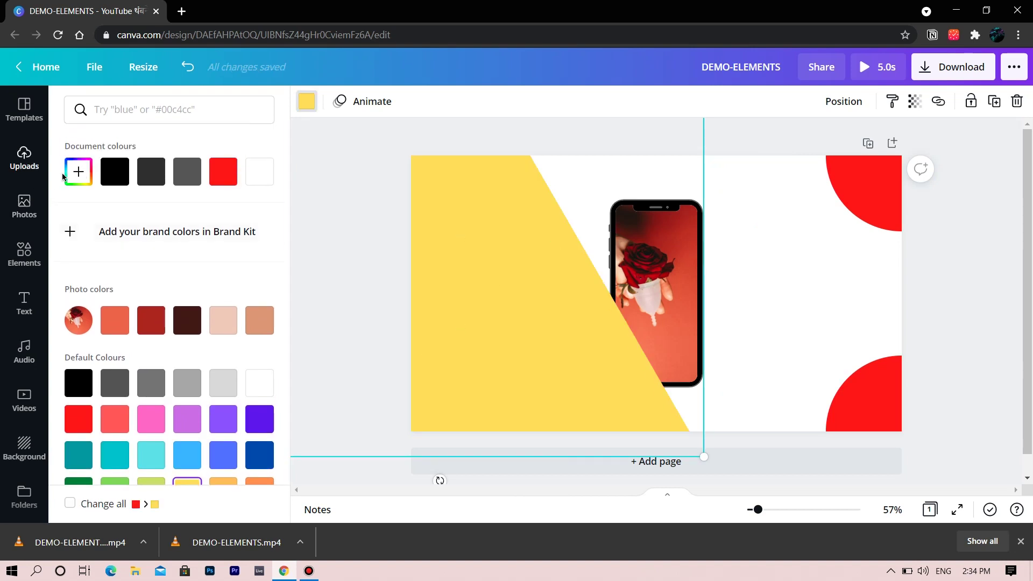
click(80, 175)
drag(192, 212, 251, 205)
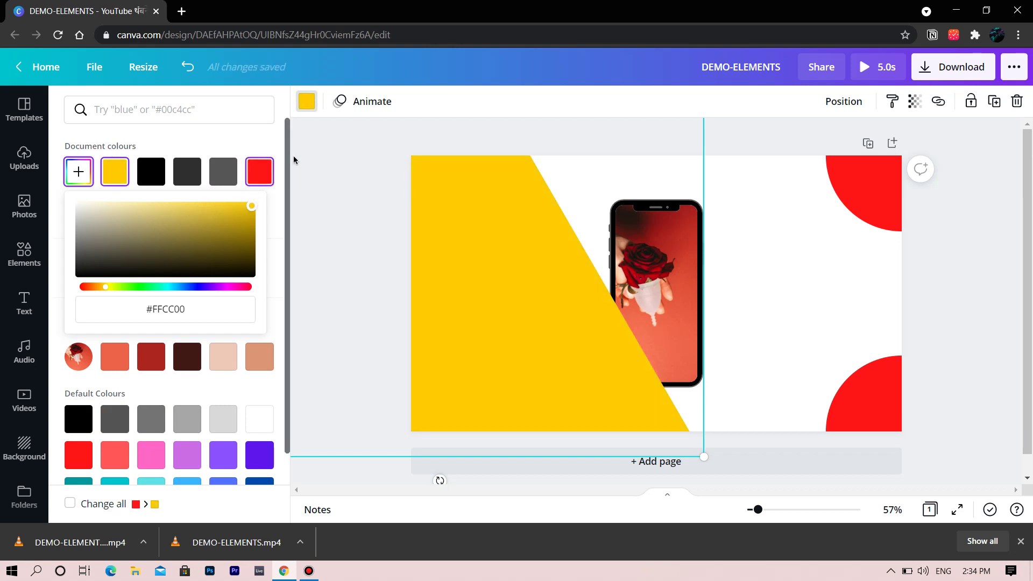
click(355, 226)
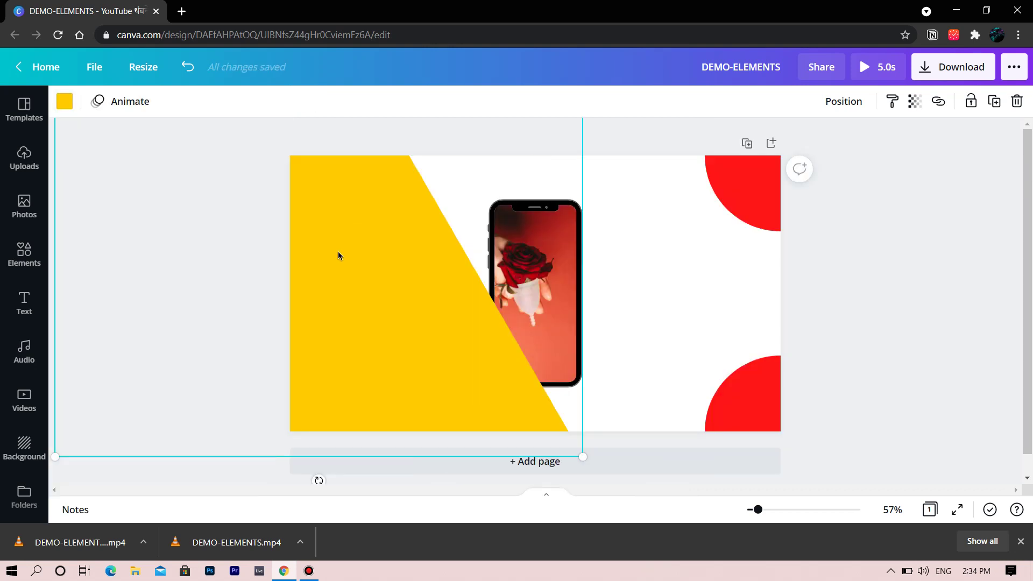
- Try the layer-order options on the yellow triangle, sending it to the back and bringing it to the front again
click(844, 102)
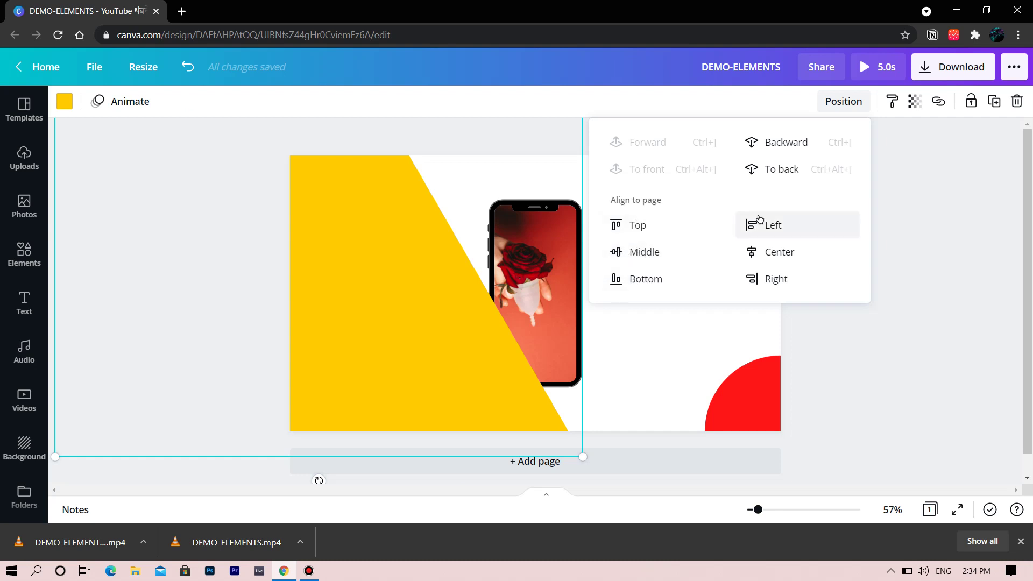
click(602, 294)
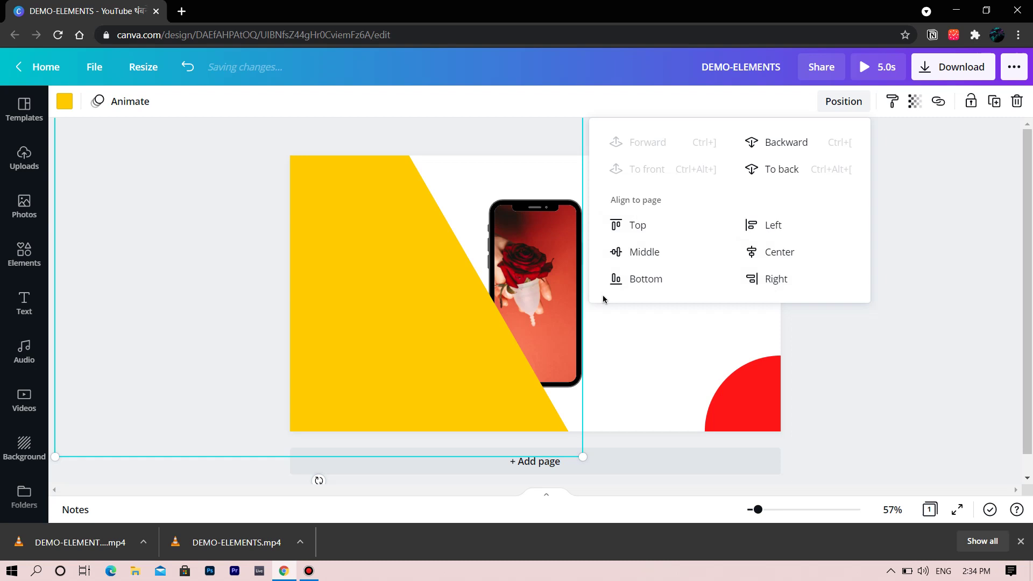
click(790, 146)
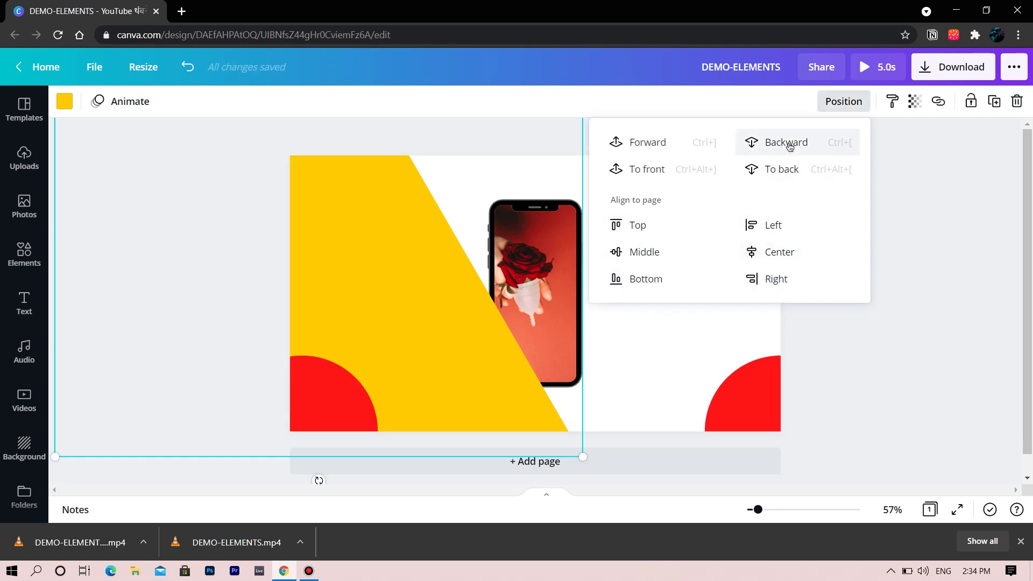
click(790, 146)
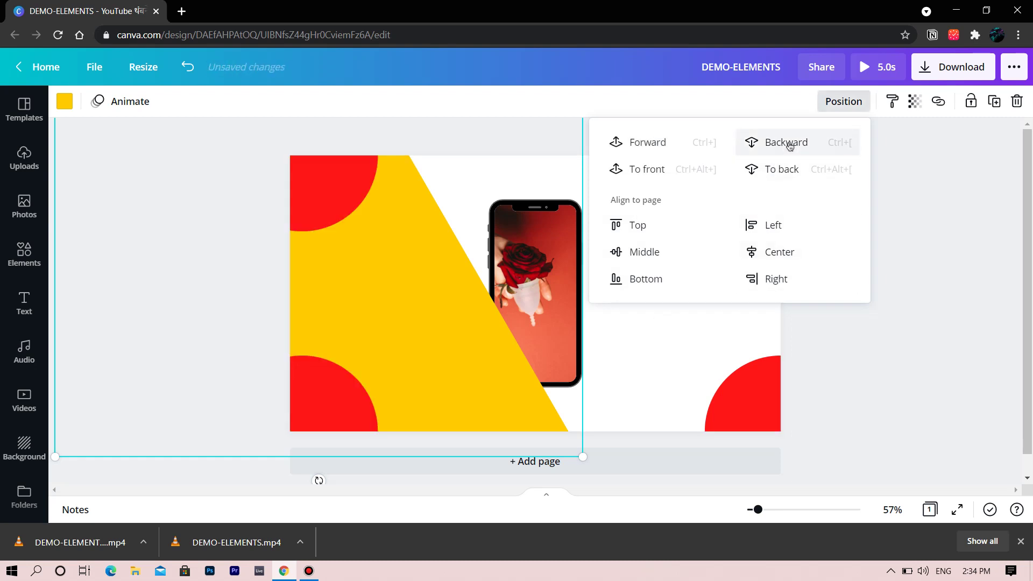
click(781, 170)
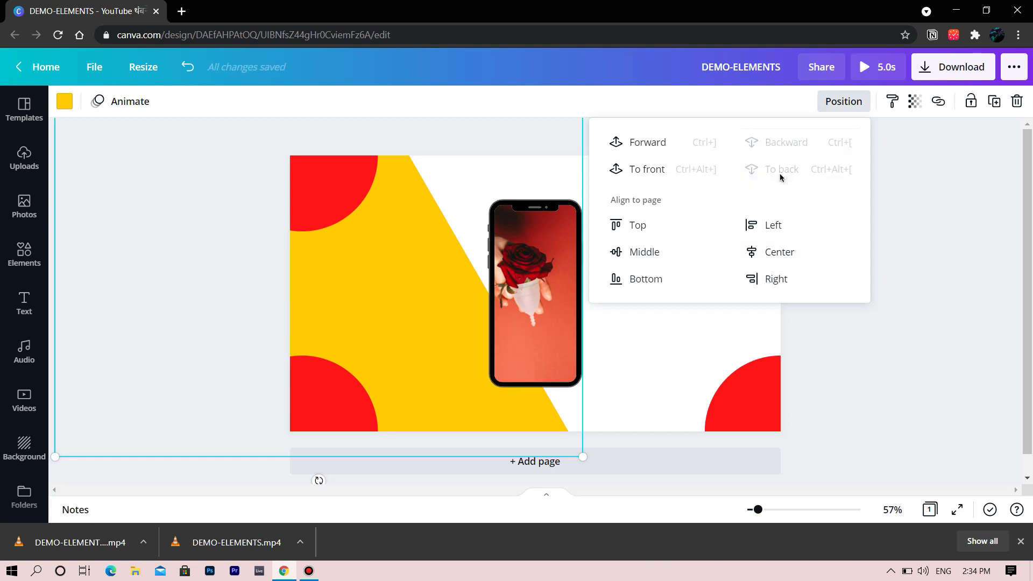
click(641, 151)
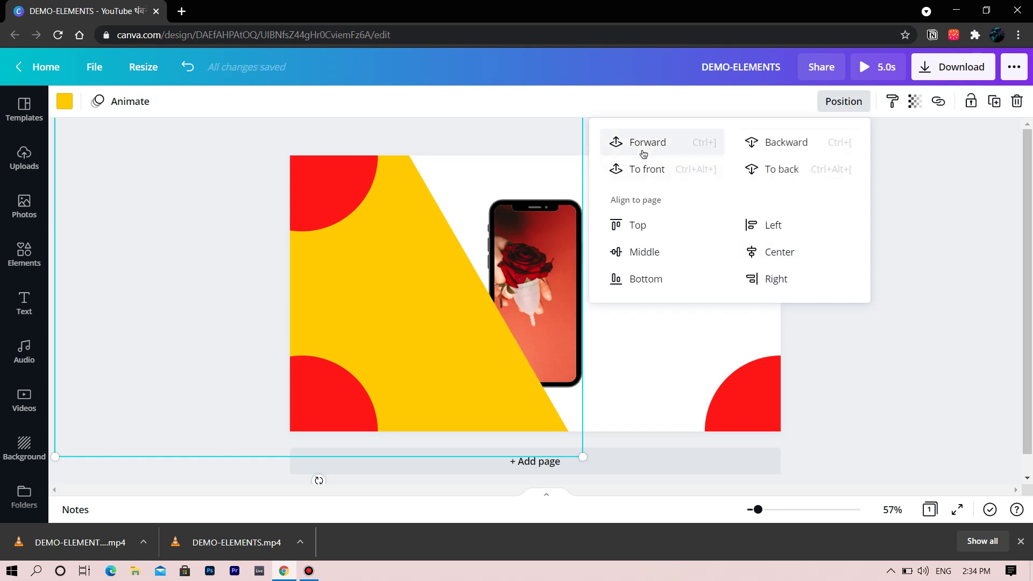
click(636, 170)
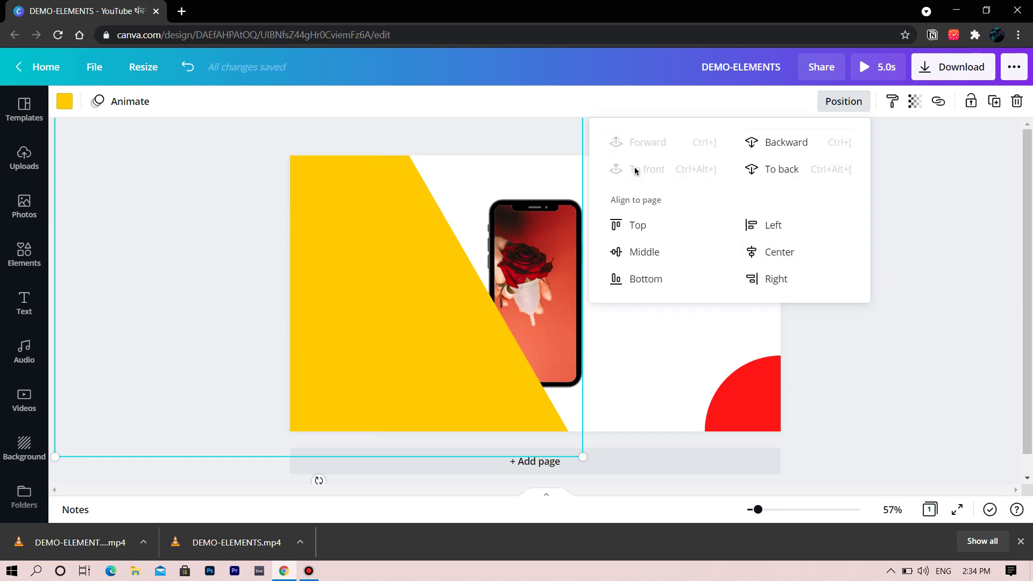
- Send the yellow triangle backward behind the phone and red circles, and enlarge it so its diagonal side passes behind the phone
click(789, 142)
click(788, 142)
click(789, 142)
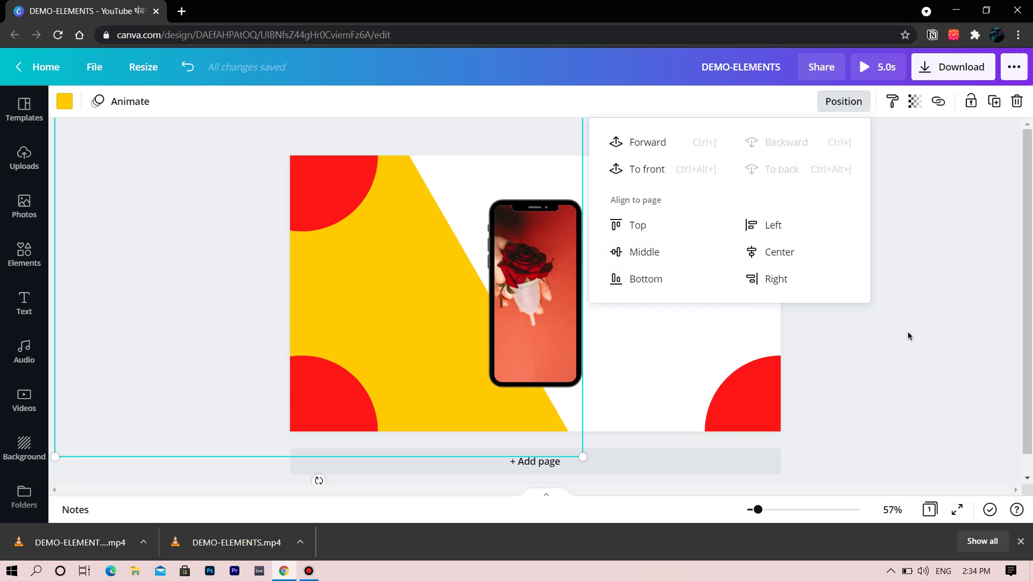
drag(580, 454, 668, 522)
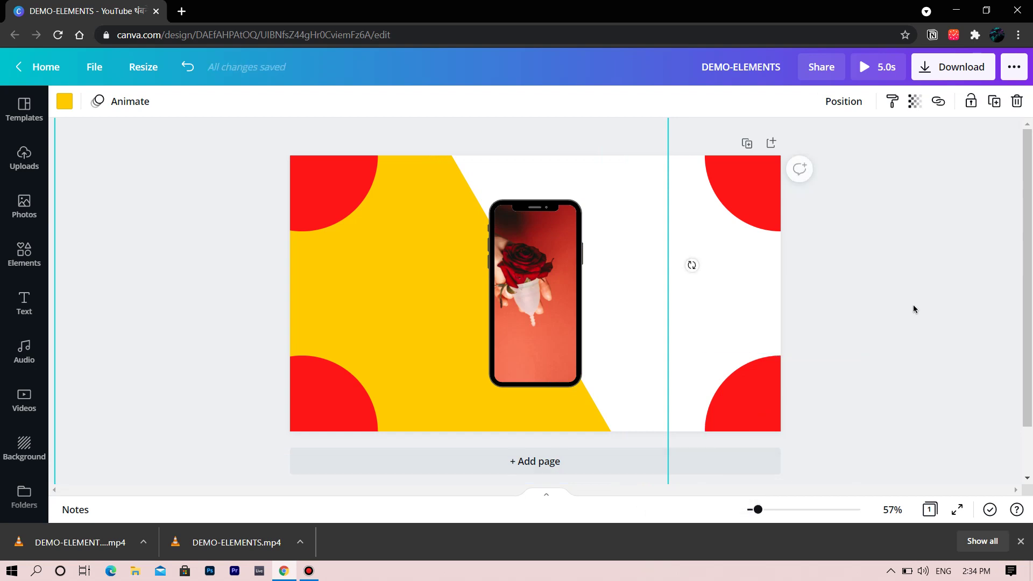
click(898, 324)
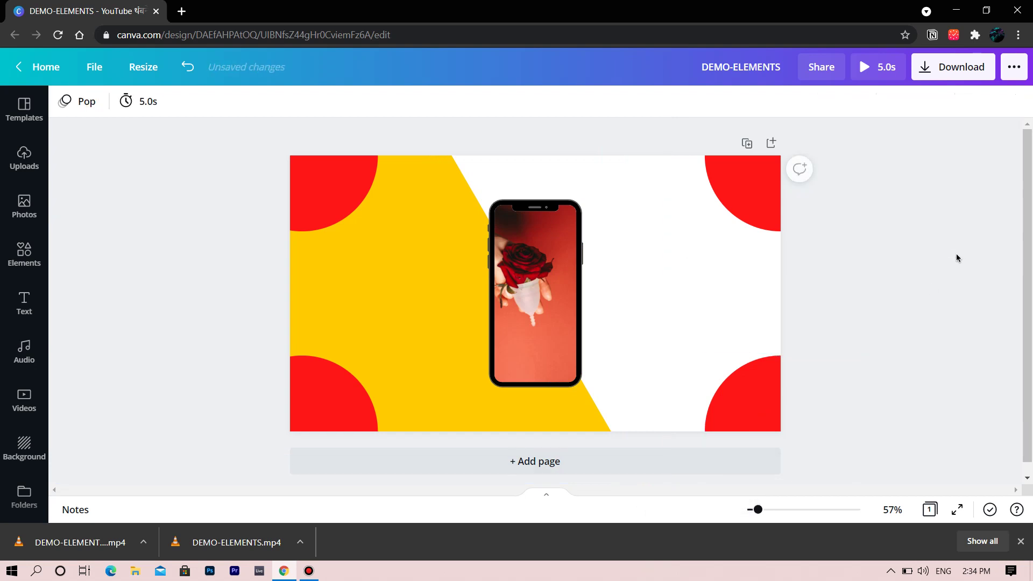
- Add a solid heart from the full Shapes collection to the page
click(11, 266)
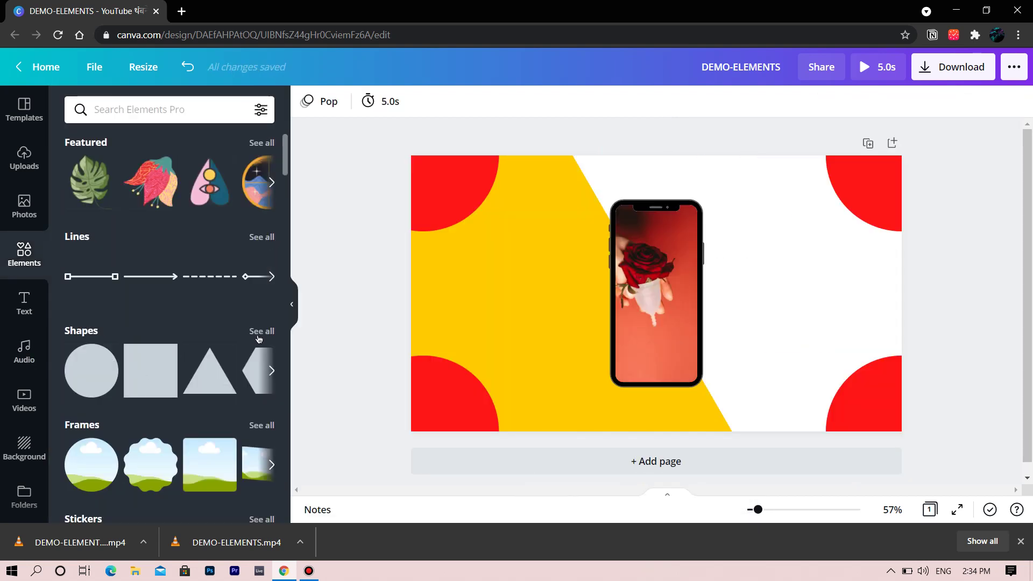
click(256, 339)
scroll(156, 355, down, 5)
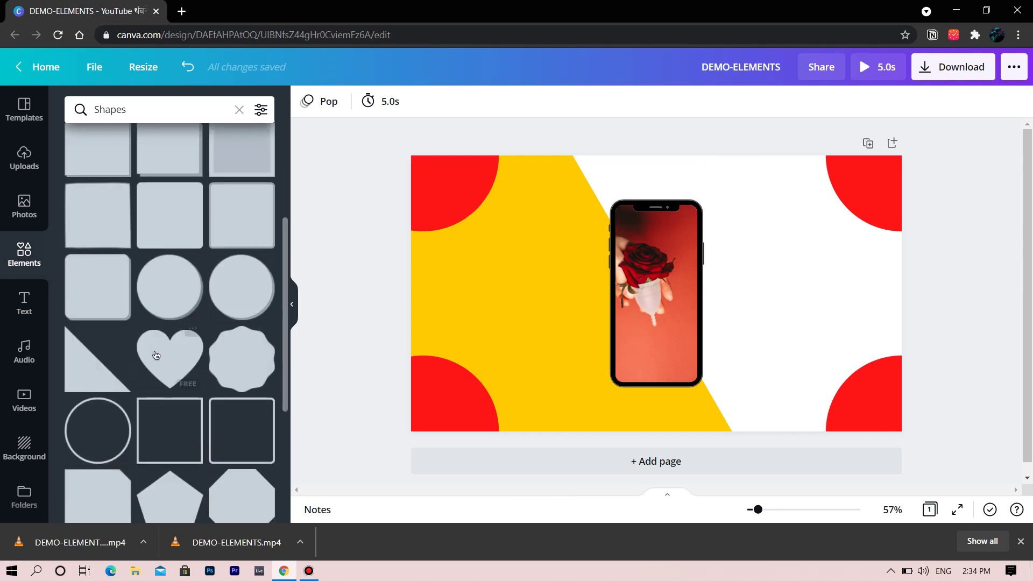
click(156, 355)
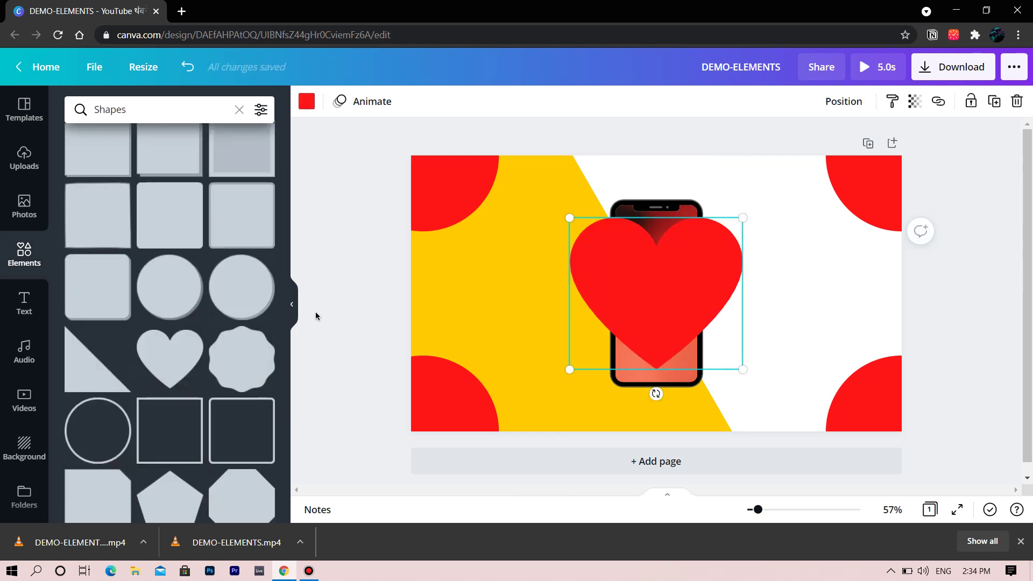
- Enlarge the heart around the page centre until it extends beyond both sides of the phone, and move it one layer backward behind the phone
click(292, 307)
drag(448, 217, 414, 182)
drag(618, 368, 658, 404)
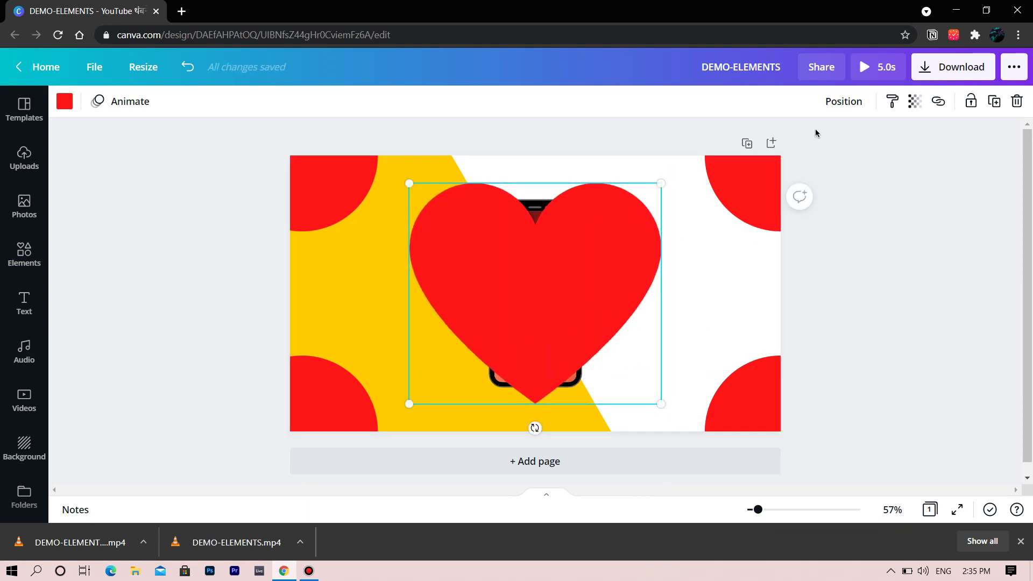
click(842, 102)
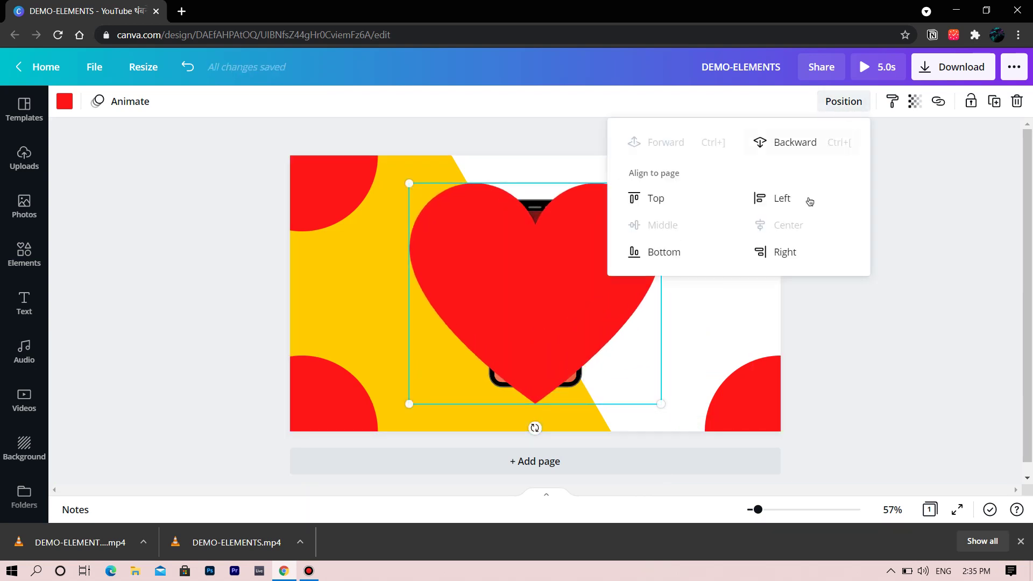
click(792, 145)
click(944, 245)
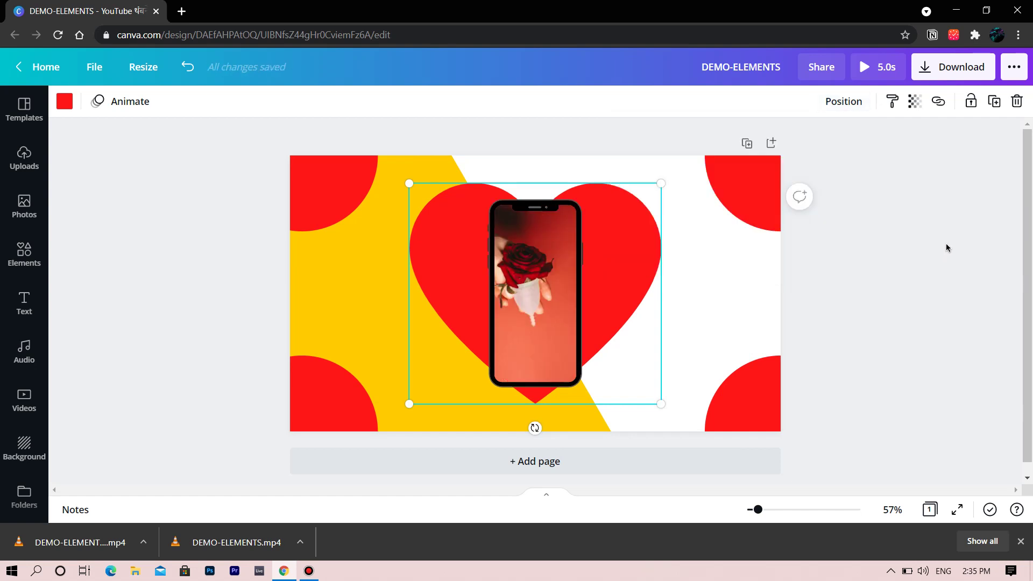
click(609, 348)
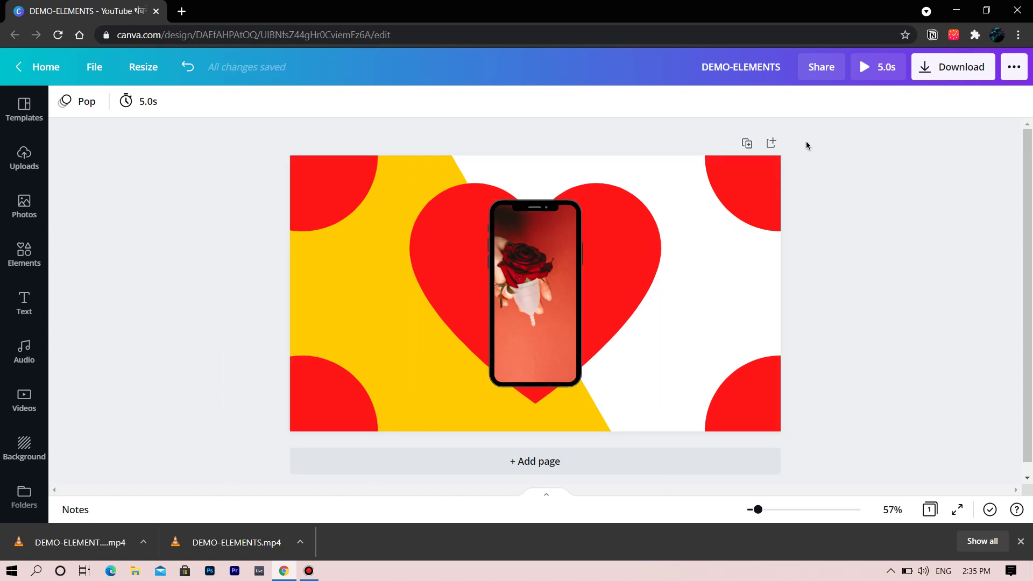
- Rename the design as "DEMO-ELEMENTS- iPhone" and play its animation preview
click(783, 71)
text(- iPhone)
key(Return)
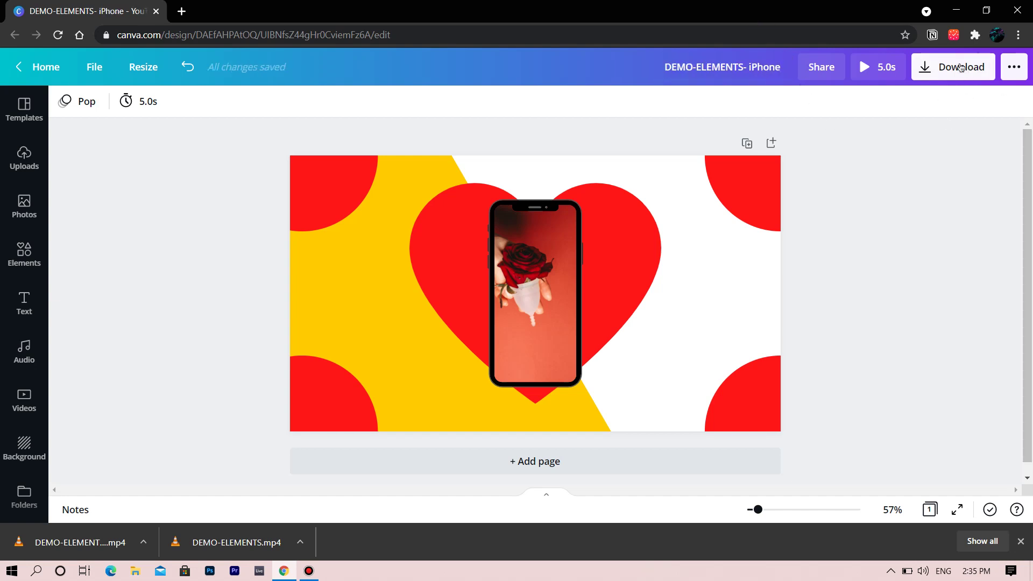
click(877, 68)
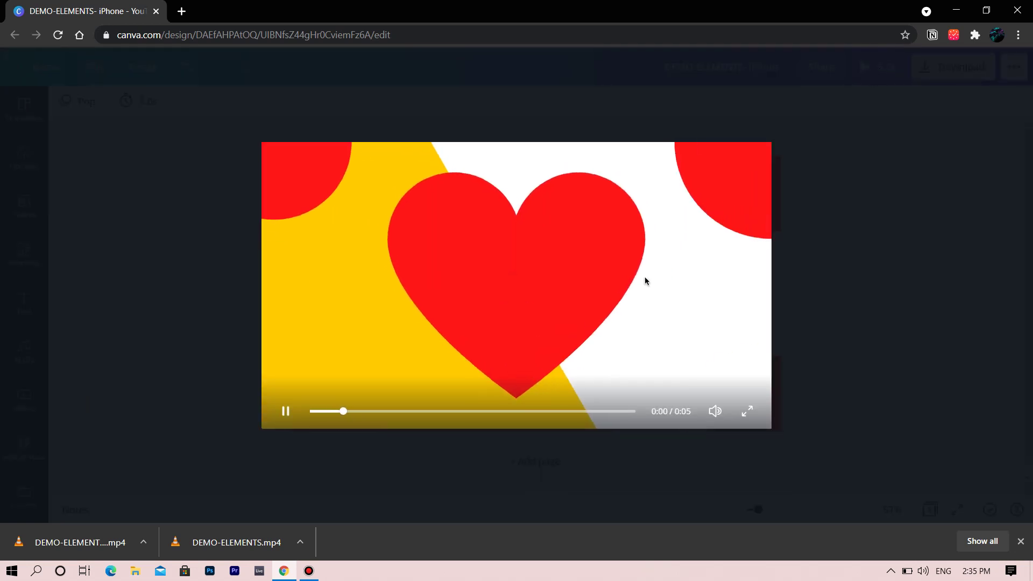
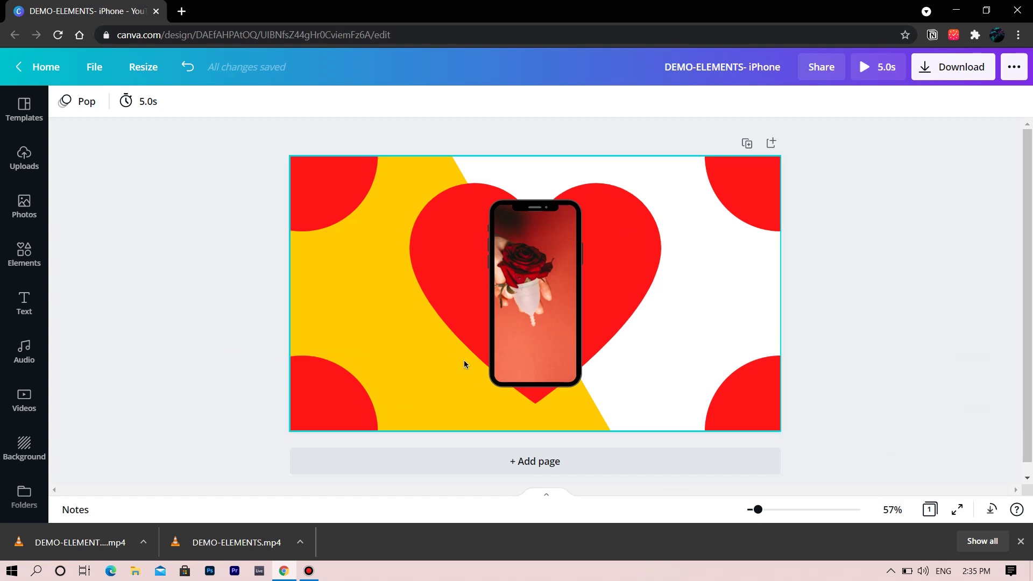
- Delete the two red circles at the page's right corners and the yellow triangle
click(746, 392)
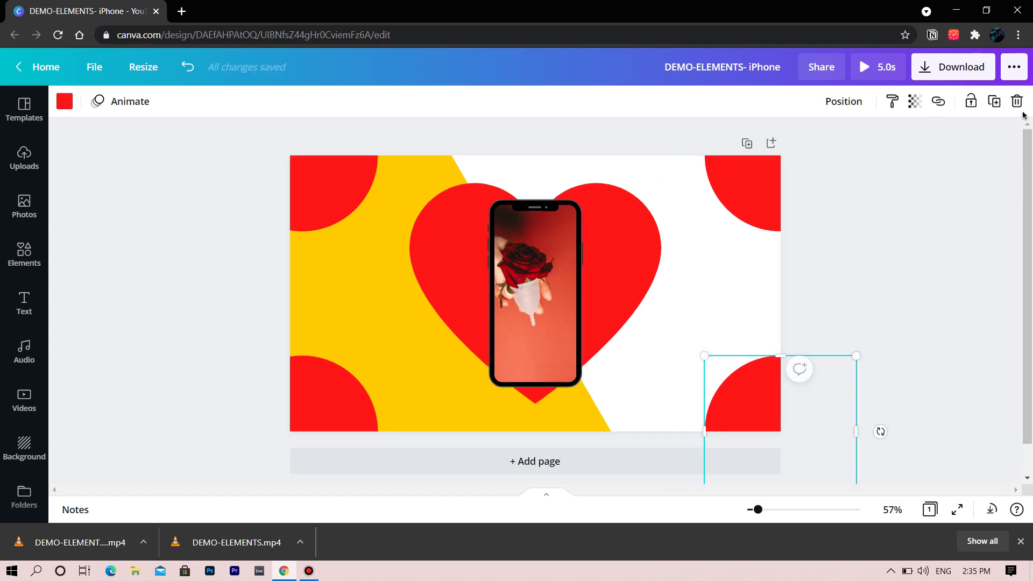
click(1016, 105)
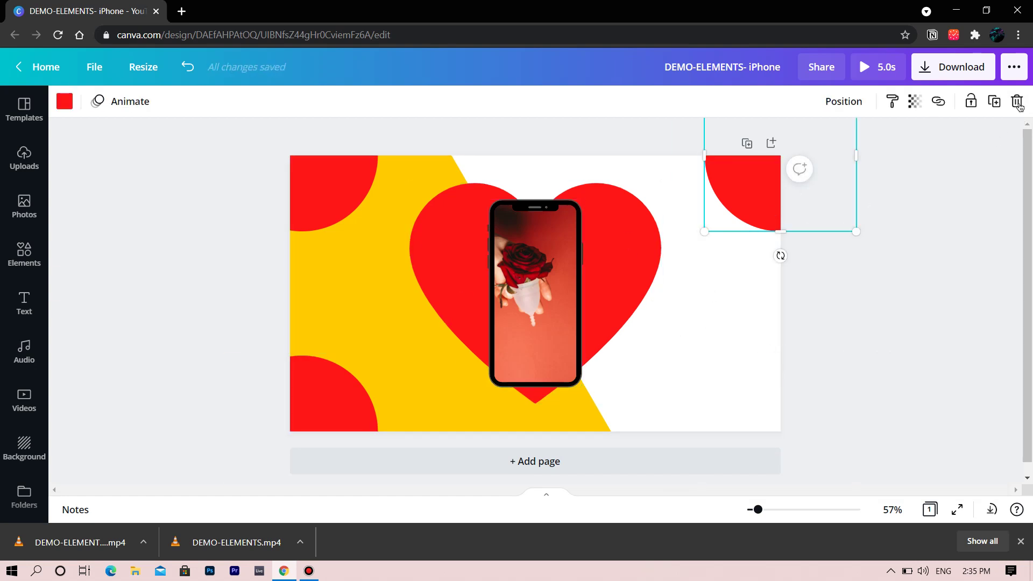
click(1017, 105)
click(360, 314)
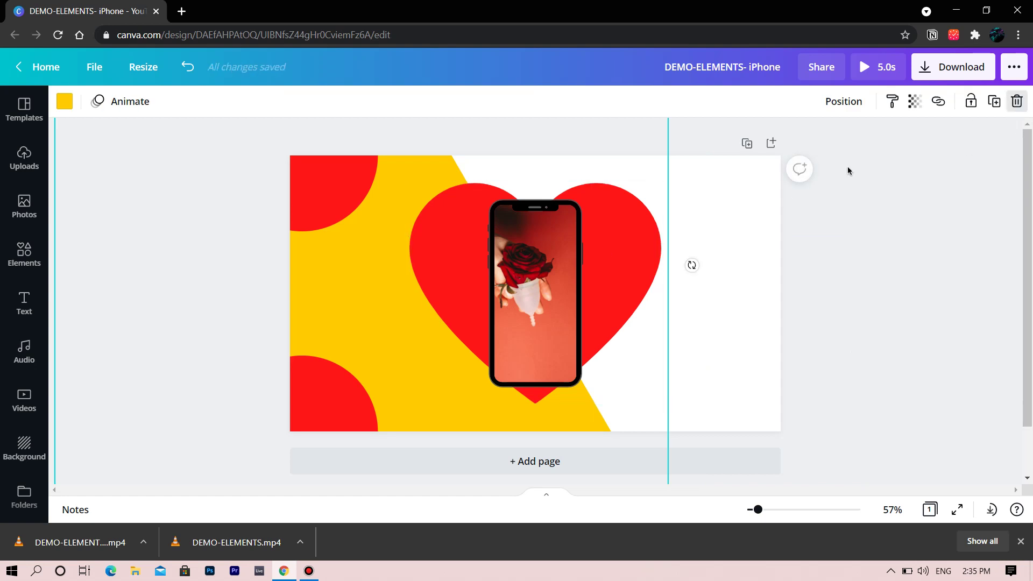
click(1017, 102)
- Delete the phone frame together with its photo, and the red heart behind it
click(1017, 102)
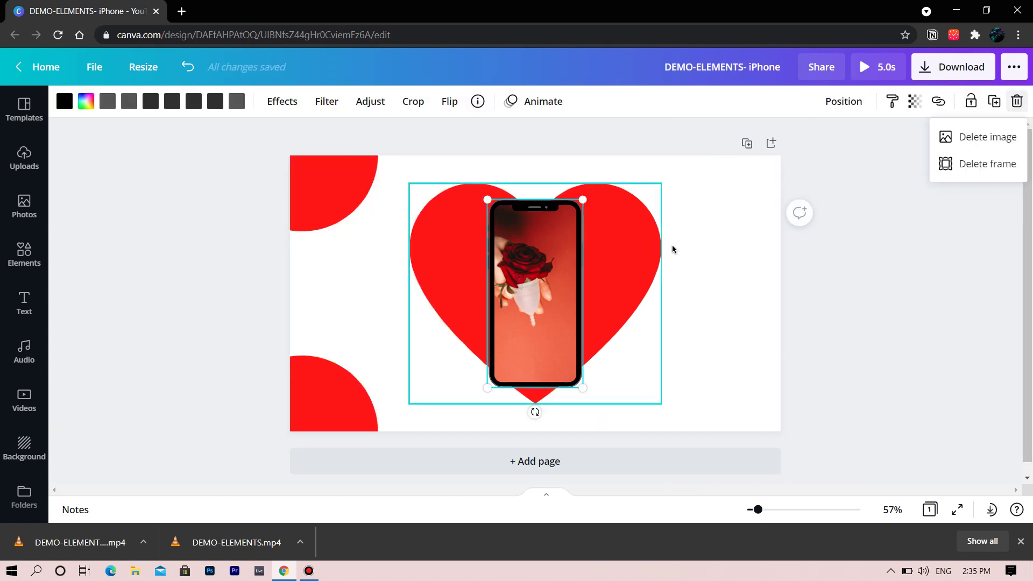
click(972, 171)
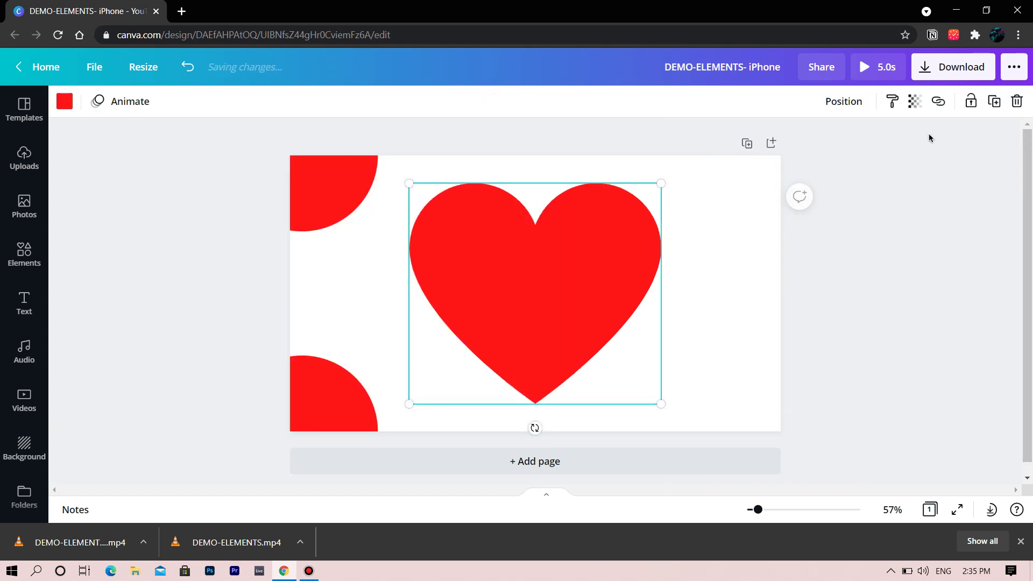
click(1001, 106)
- Delete the two red circles at the page's left corners and dismiss the saved-design message
click(328, 191)
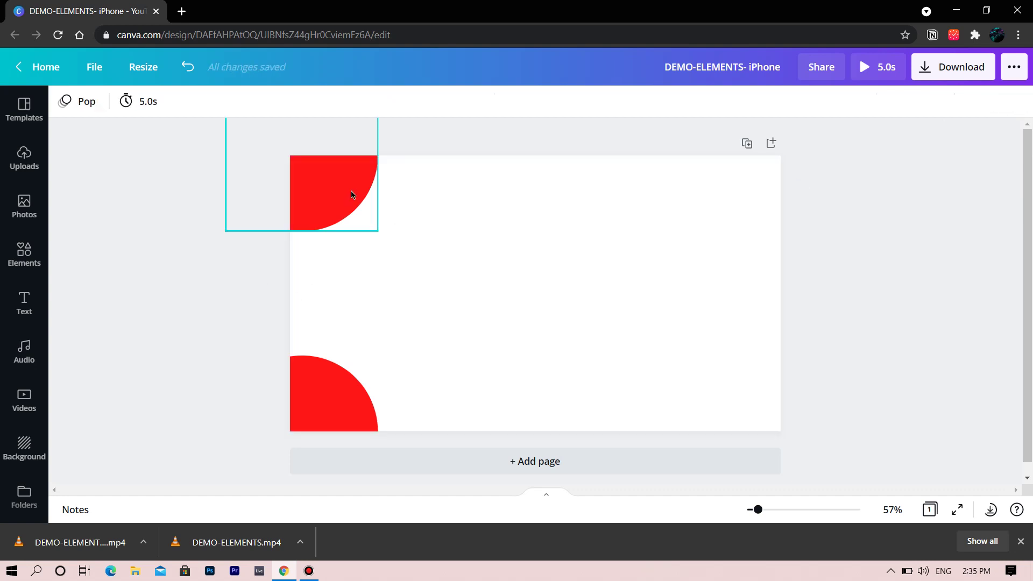
click(1017, 101)
click(350, 398)
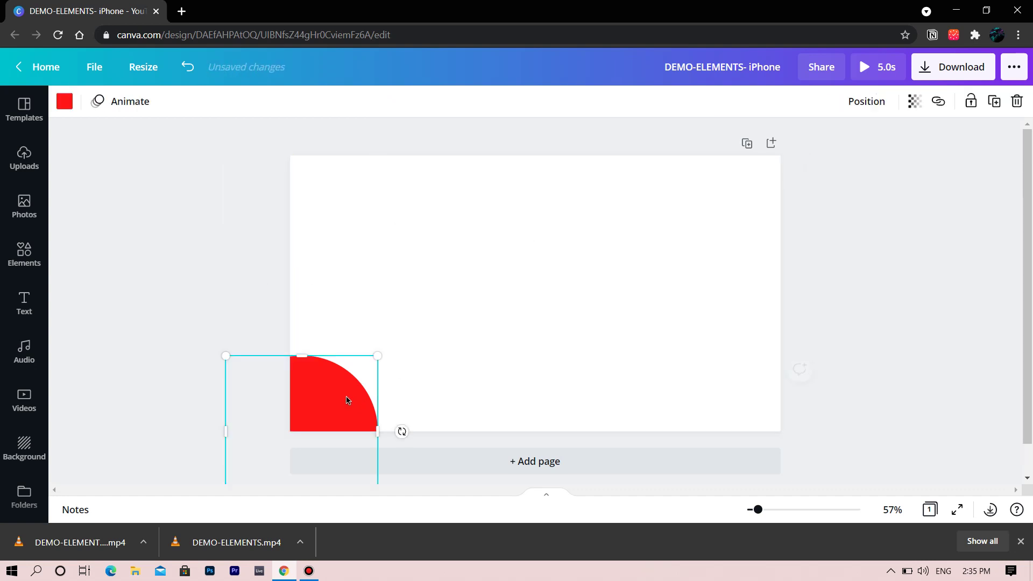
click(1017, 102)
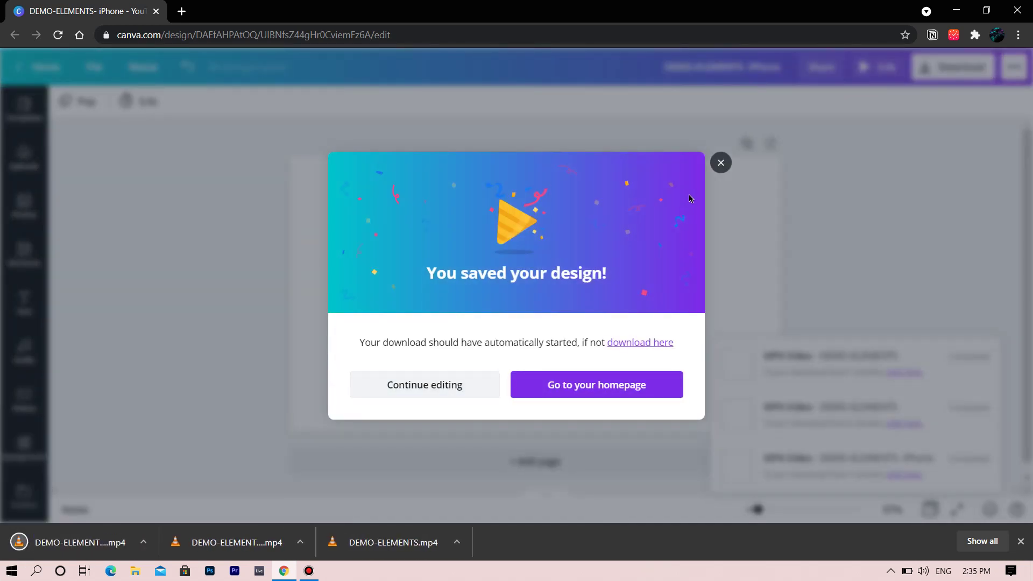
click(722, 162)
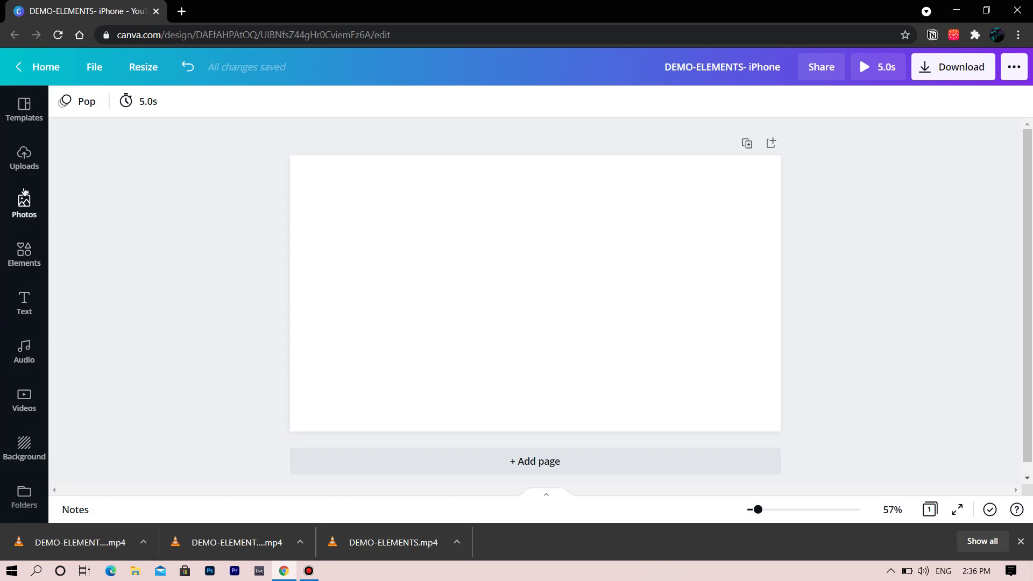
- Browse the Landscapes backgrounds and set the empty page's background to solid black
click(8, 263)
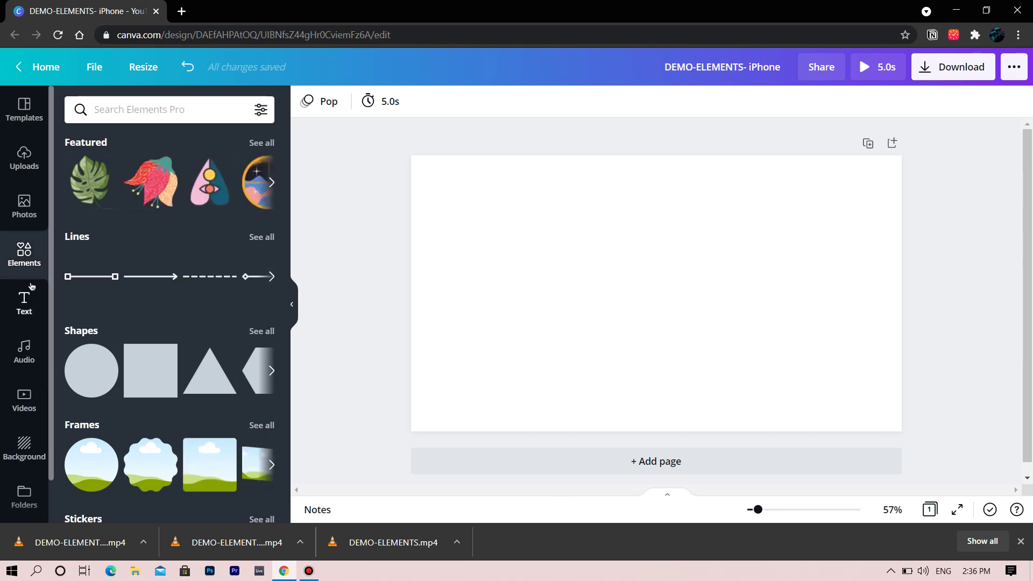
click(22, 456)
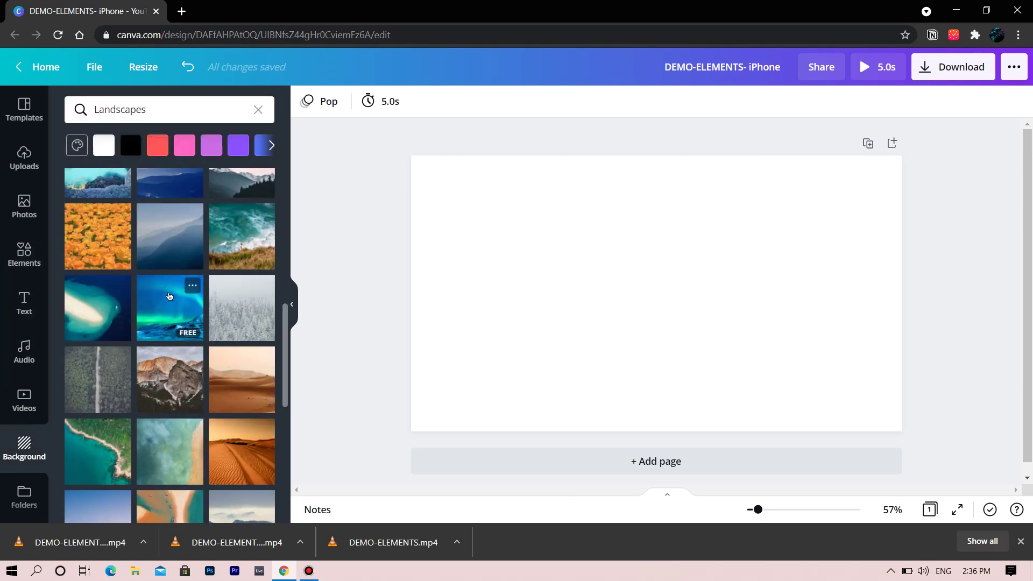
click(132, 146)
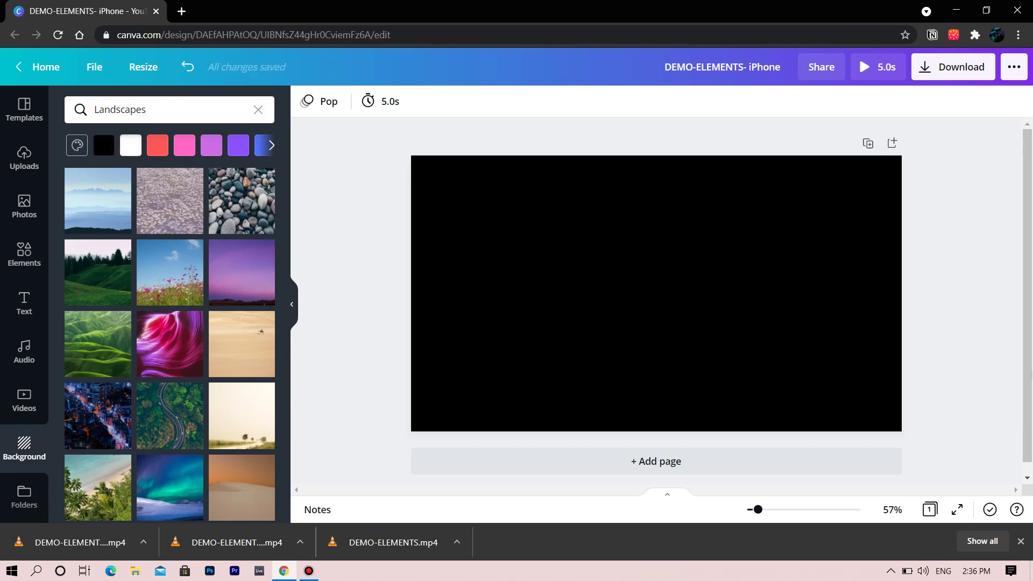
- Search the elements library for "Coronavirus" graphics
click(21, 264)
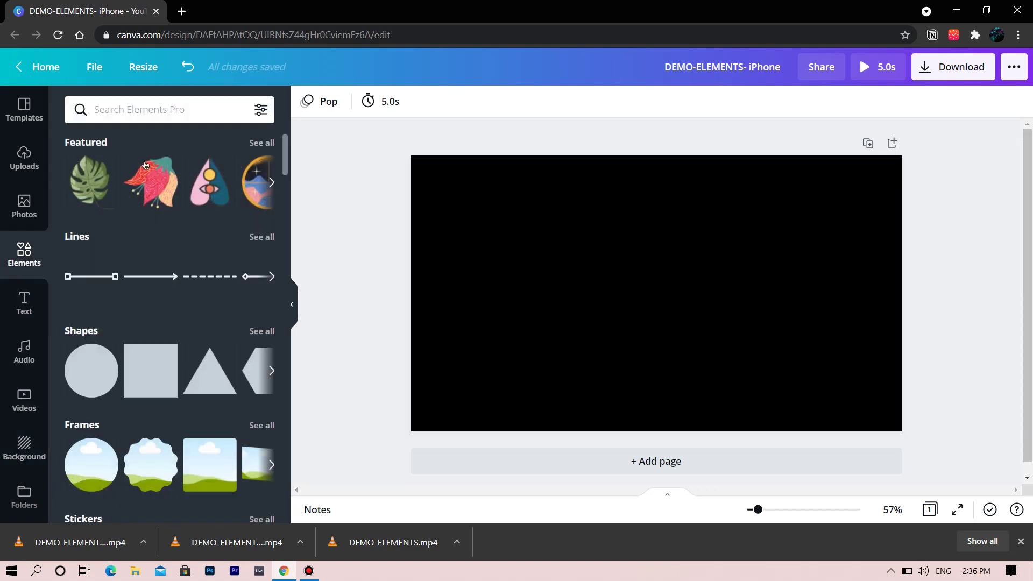
click(171, 113)
text(coro)
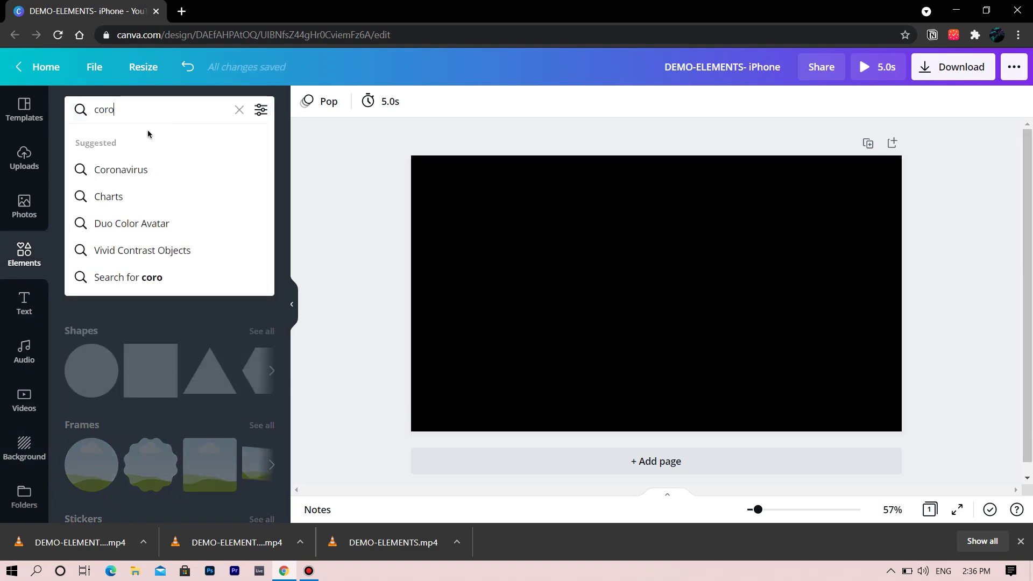
click(108, 171)
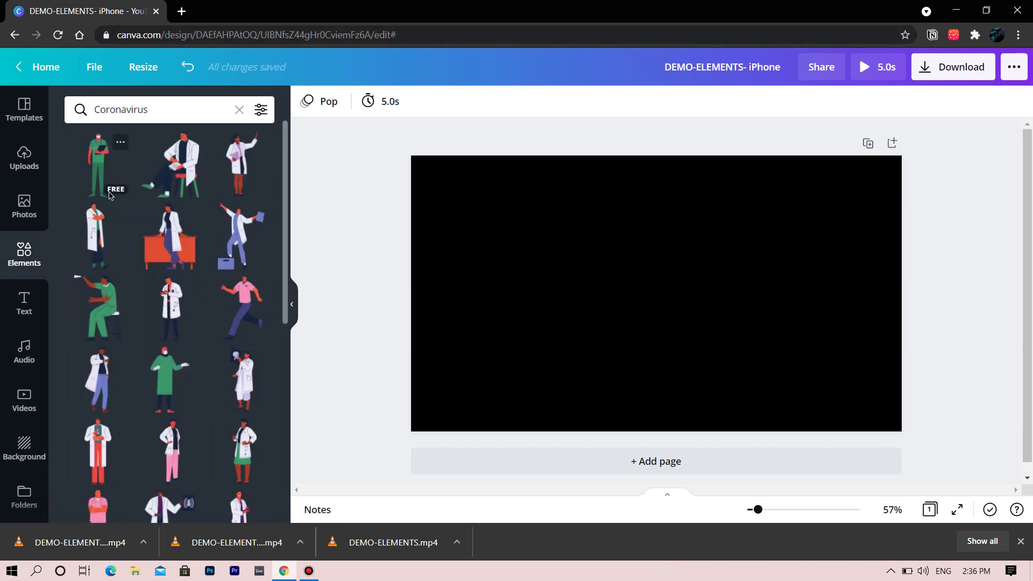
- Add the blue syringe graphic with the yellow drop to the black page and place it against the page's left edge
scroll(298, 270, down, 8)
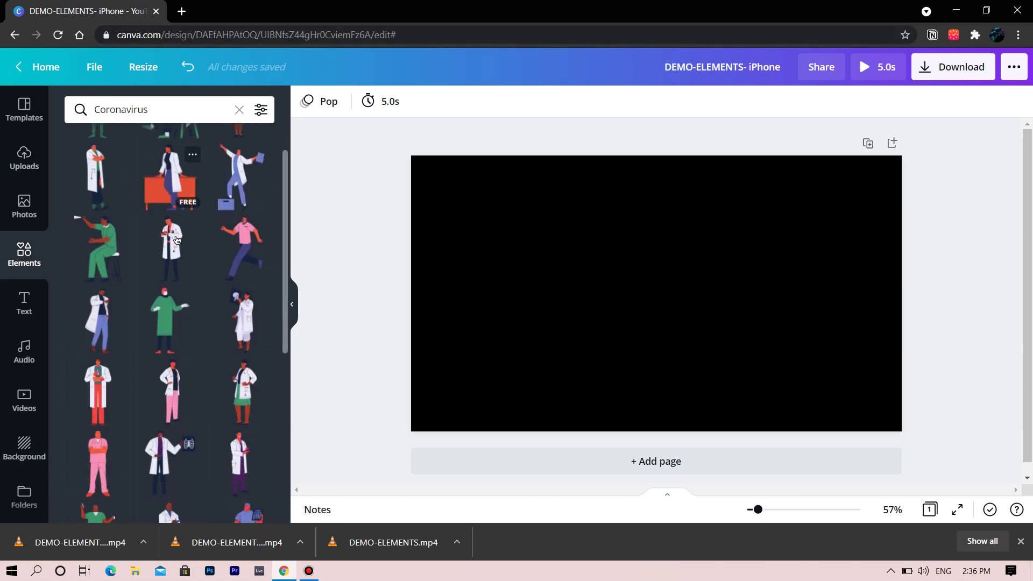
scroll(182, 280, down, 7)
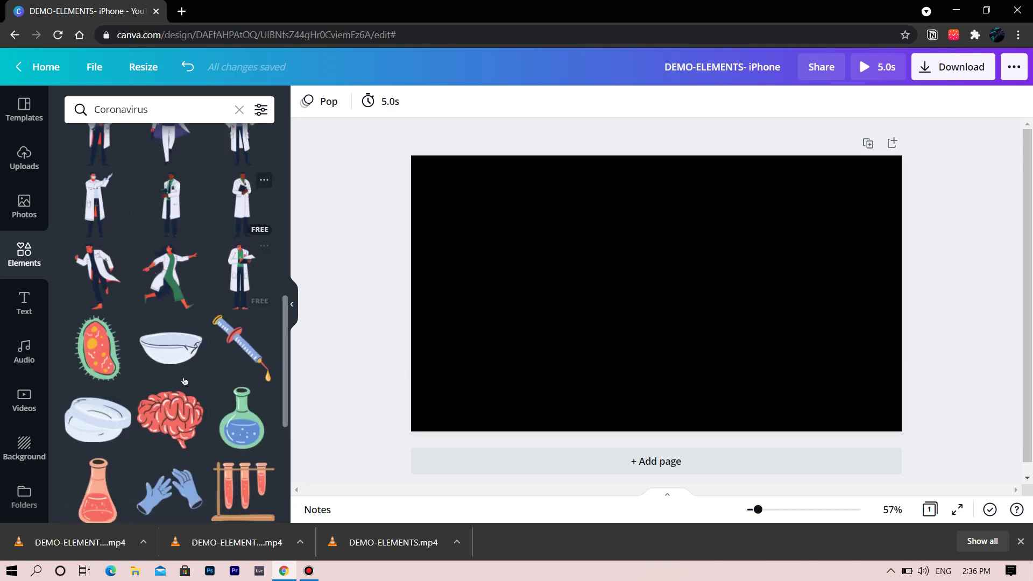
scroll(182, 279, down, 10)
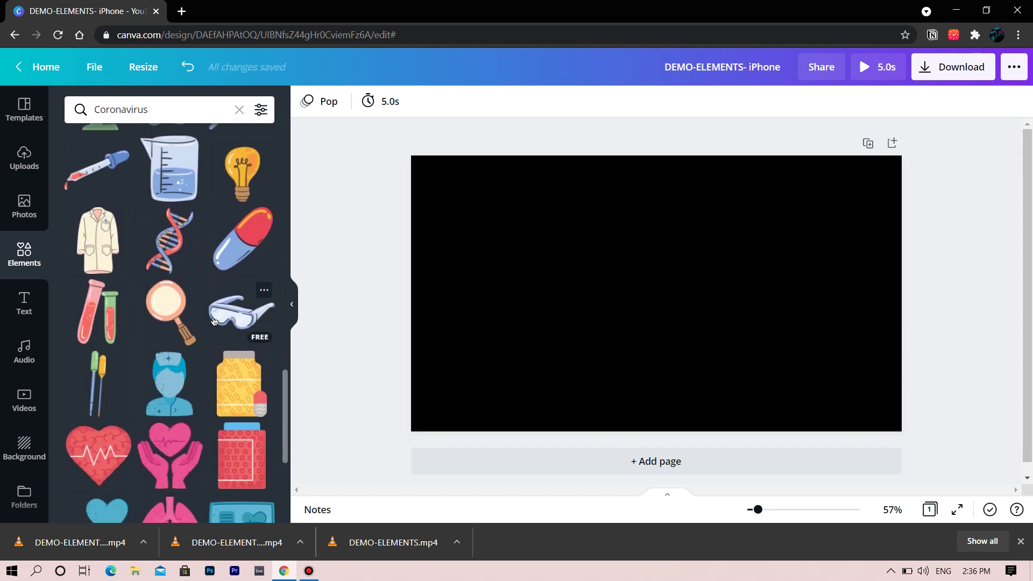
scroll(206, 316, down, 10)
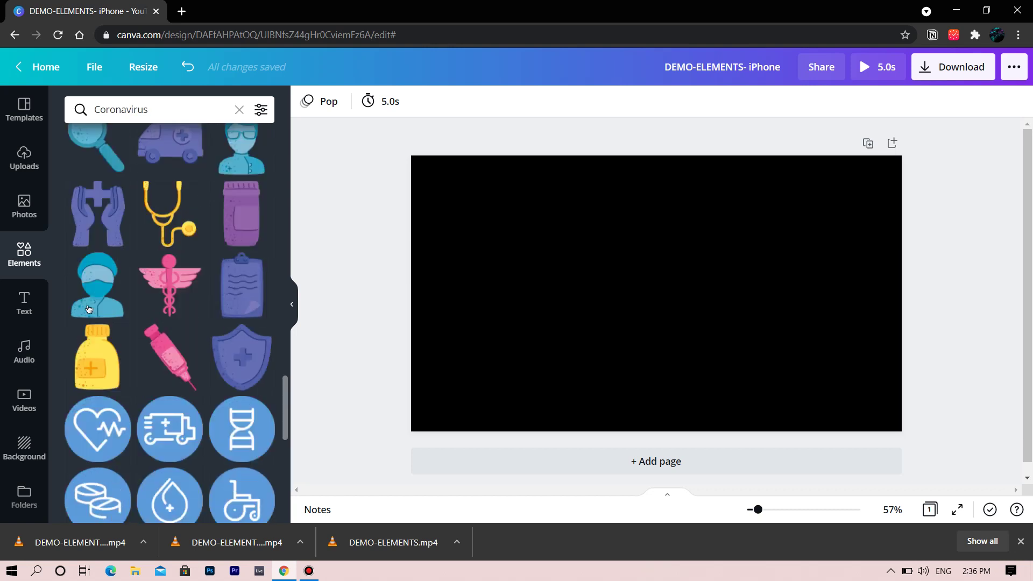
scroll(134, 366, down, 10)
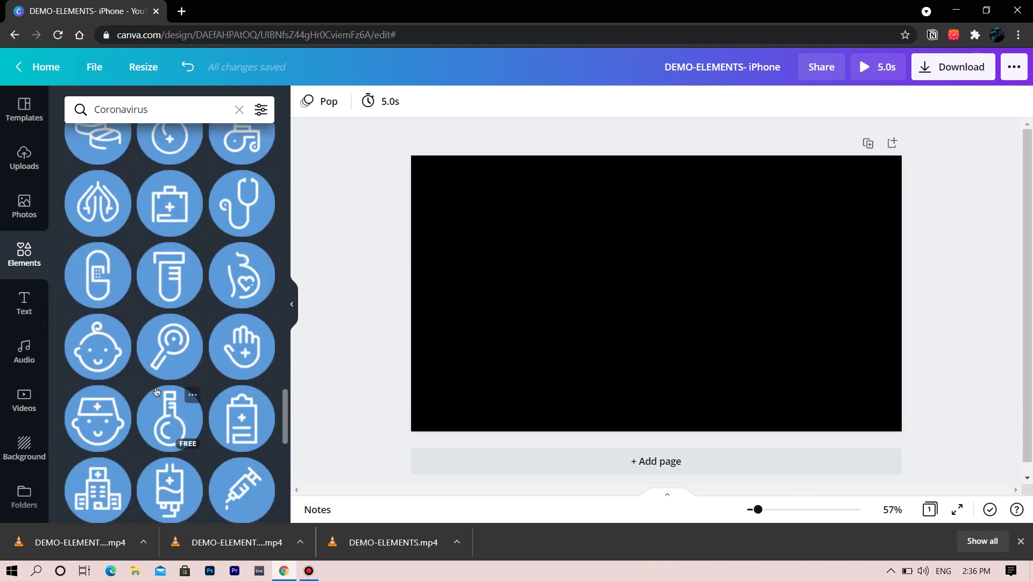
scroll(134, 355, up, 2)
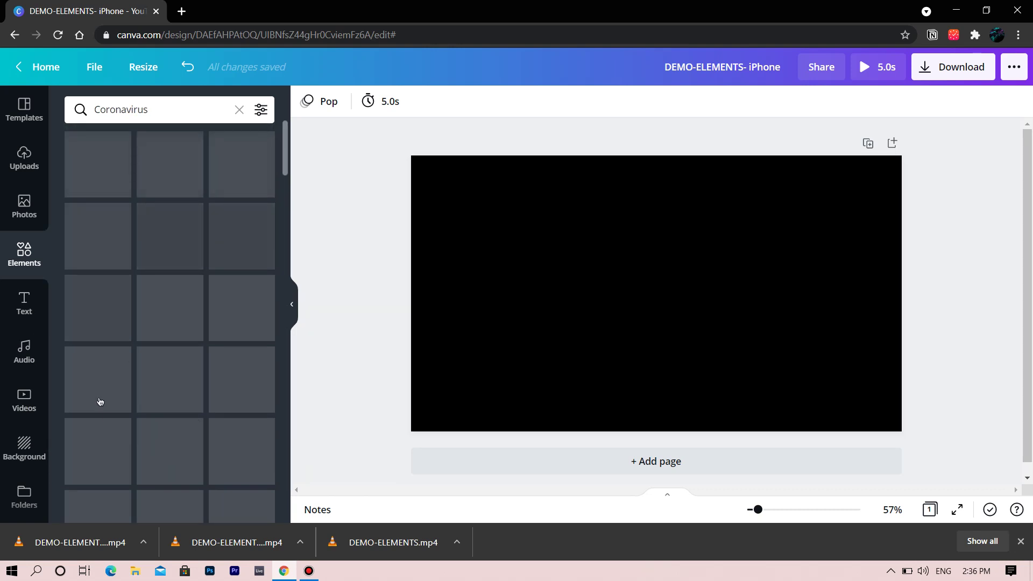
scroll(155, 363, down, 5)
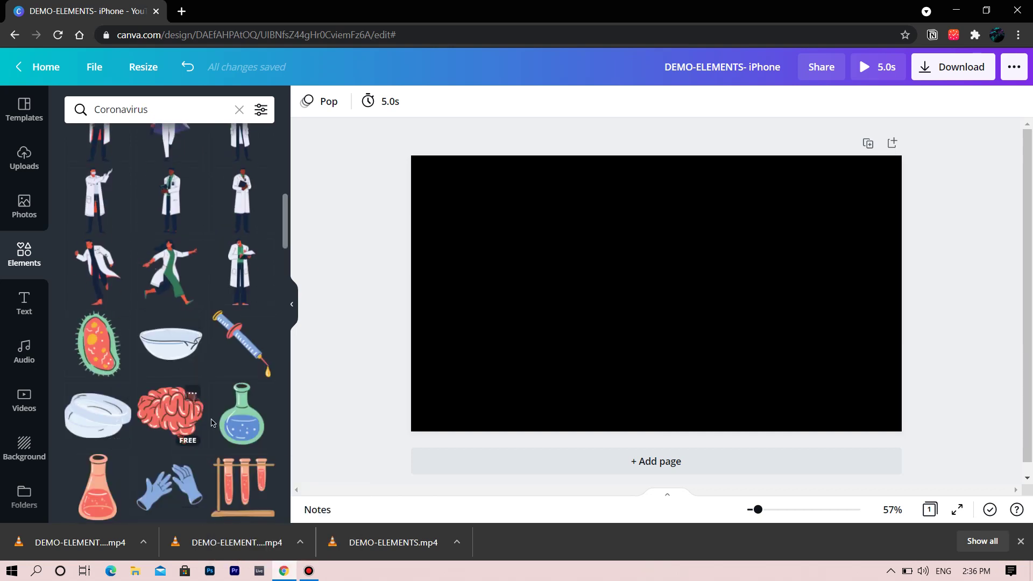
click(231, 357)
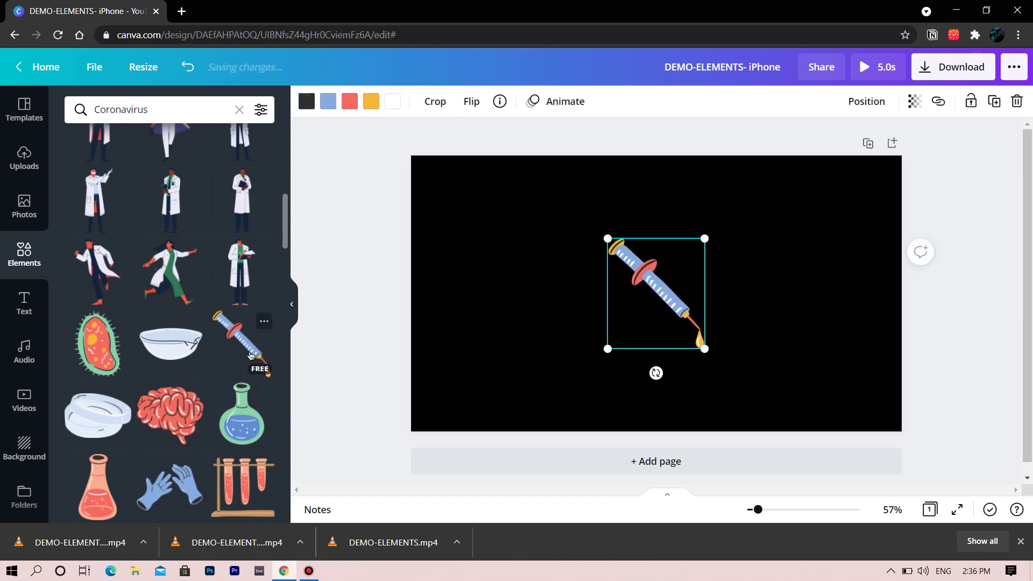
drag(635, 317, 433, 314)
click(347, 309)
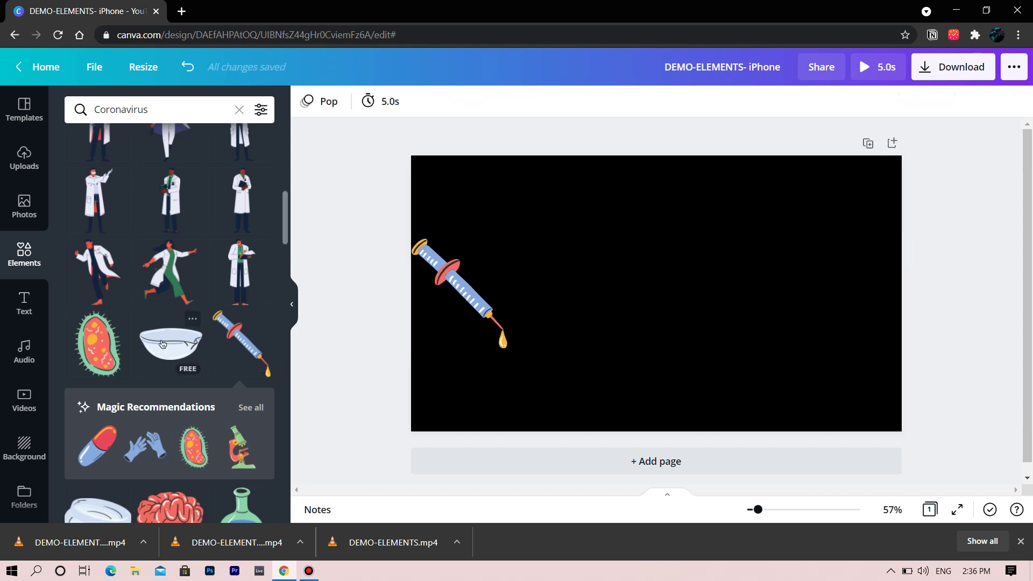
- Browse the text font combinations and add the white Title and HEADING combination to the page
click(24, 303)
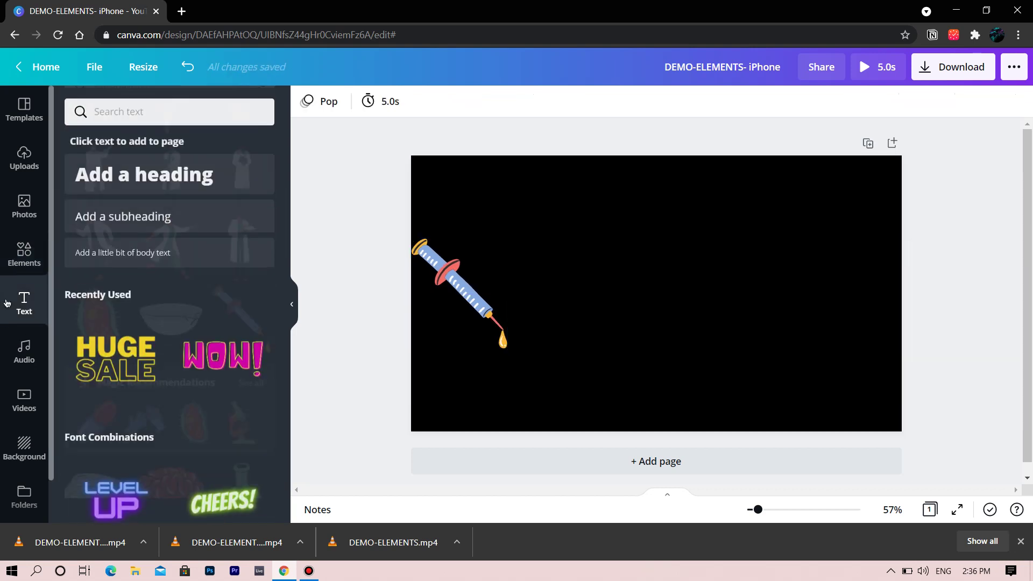
scroll(196, 256, down, 6)
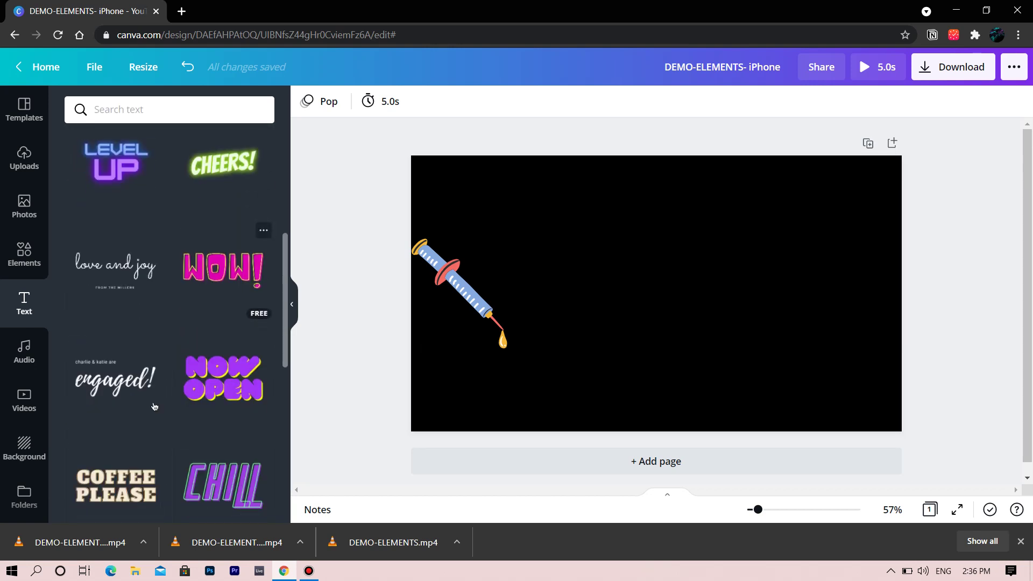
scroll(161, 293, down, 4)
scroll(99, 317, down, 8)
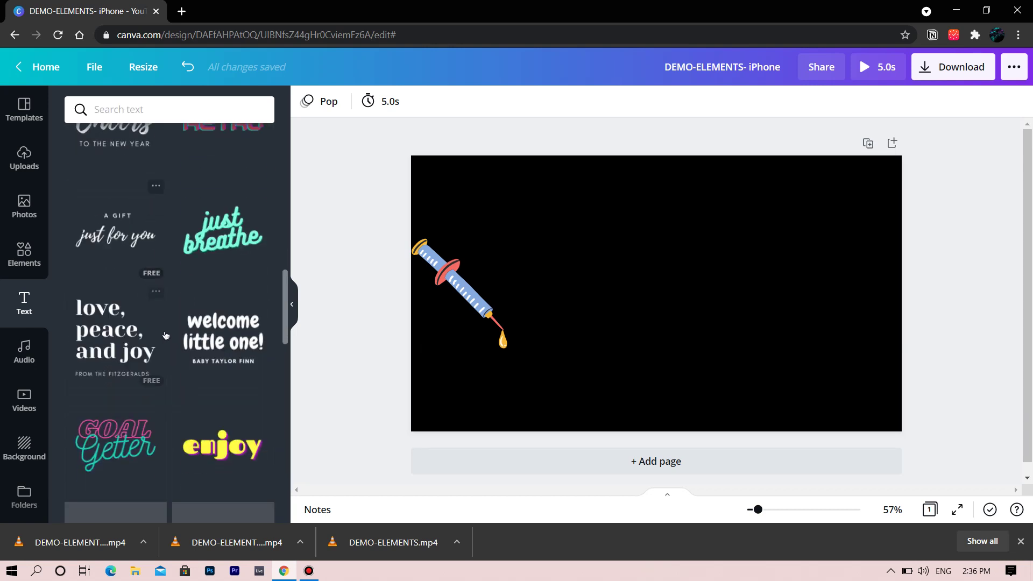
scroll(107, 380, down, 5)
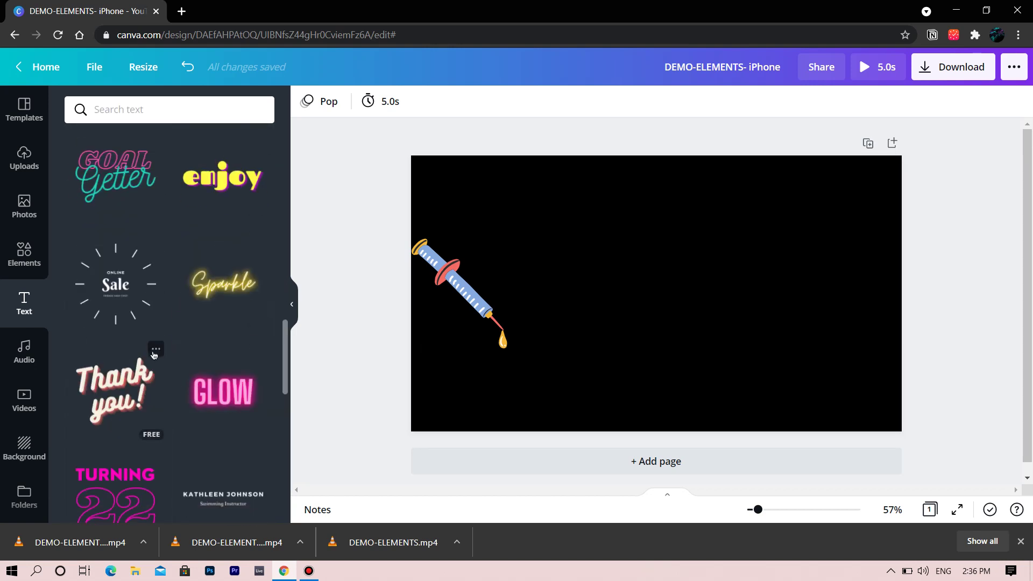
scroll(145, 384, down, 6)
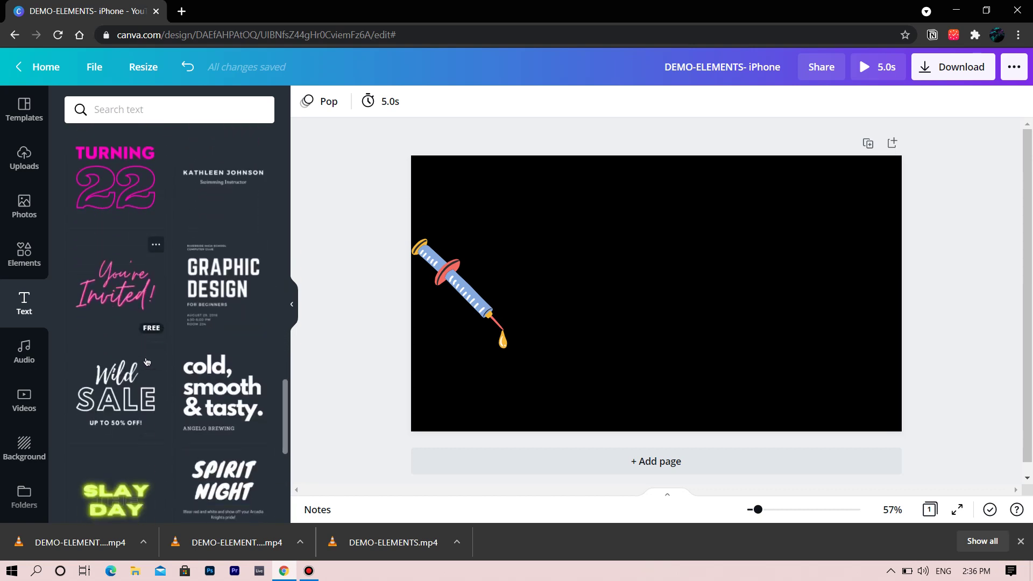
scroll(220, 311, down, 7)
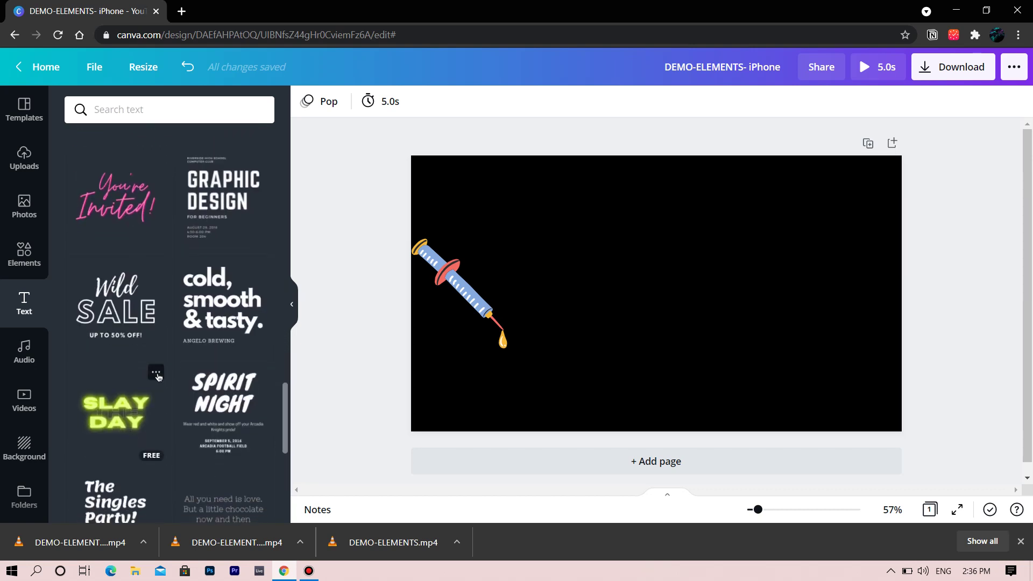
scroll(207, 357, down, 5)
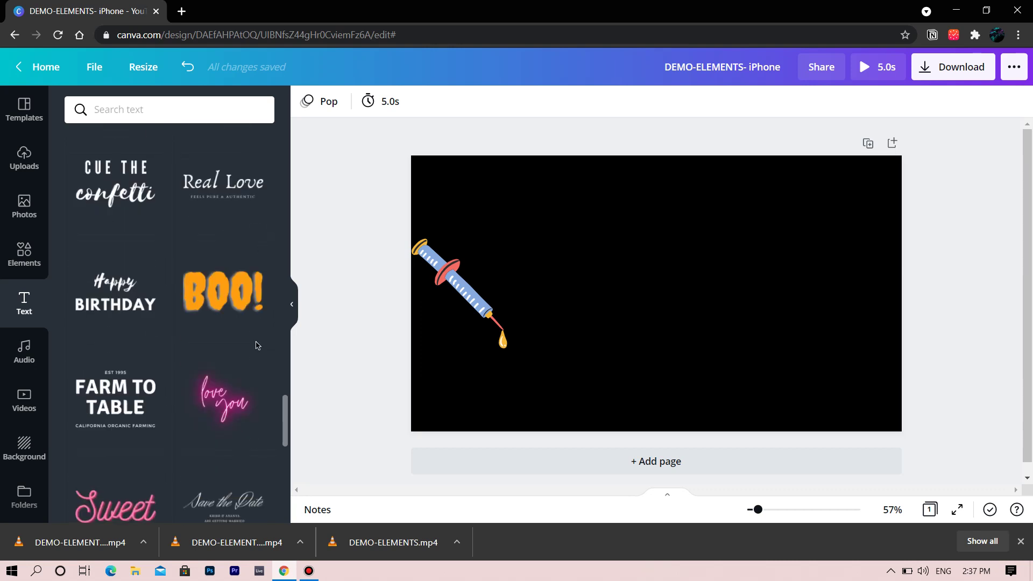
scroll(172, 318, down, 5)
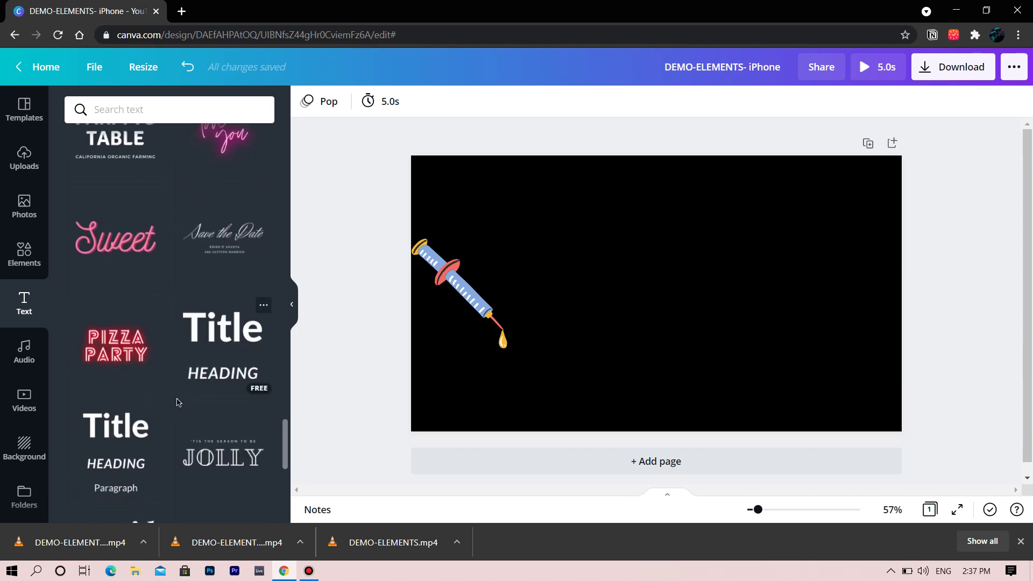
click(215, 357)
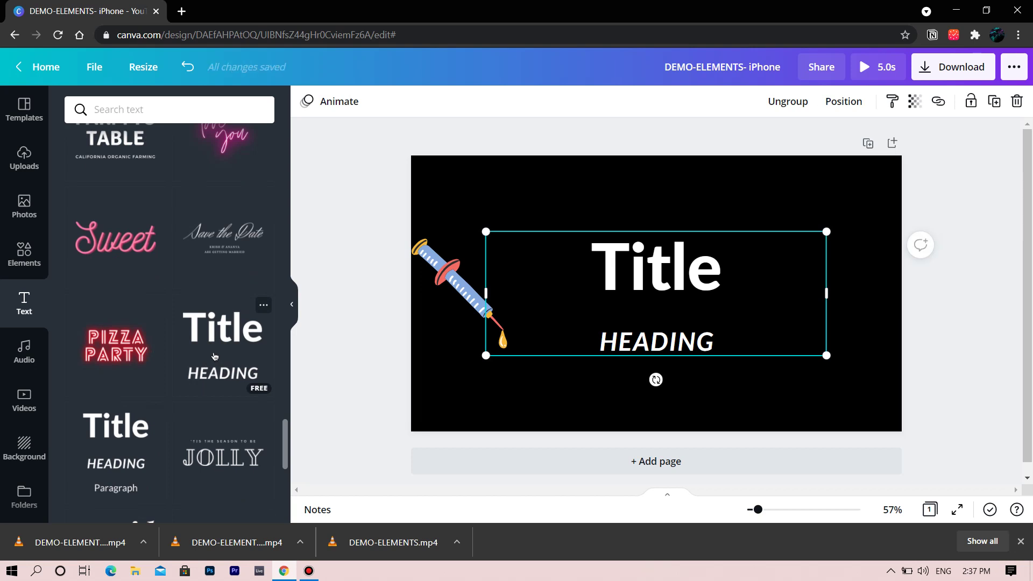
- Delete only the HEADING line from the added text group
click(661, 344)
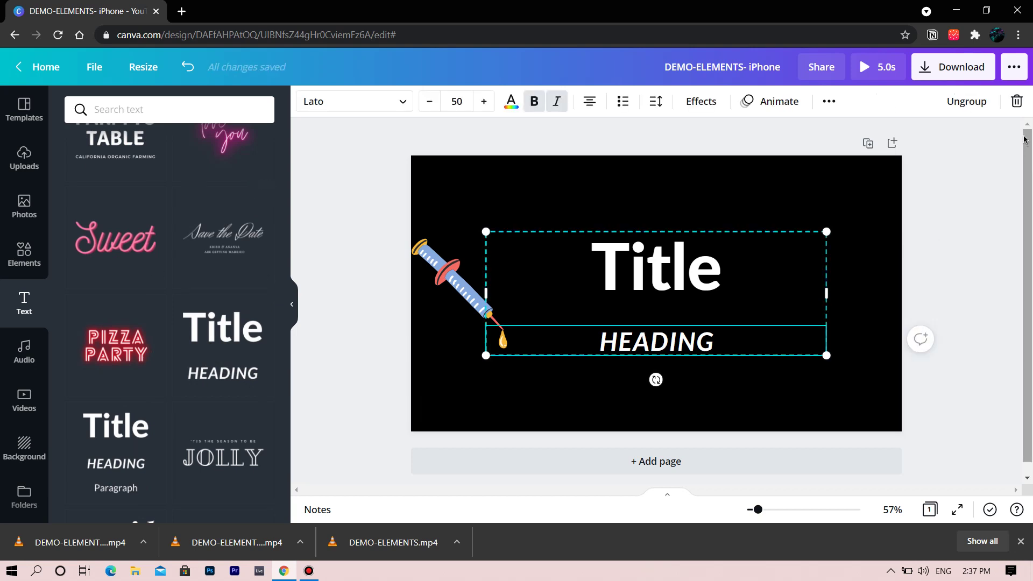
click(1016, 101)
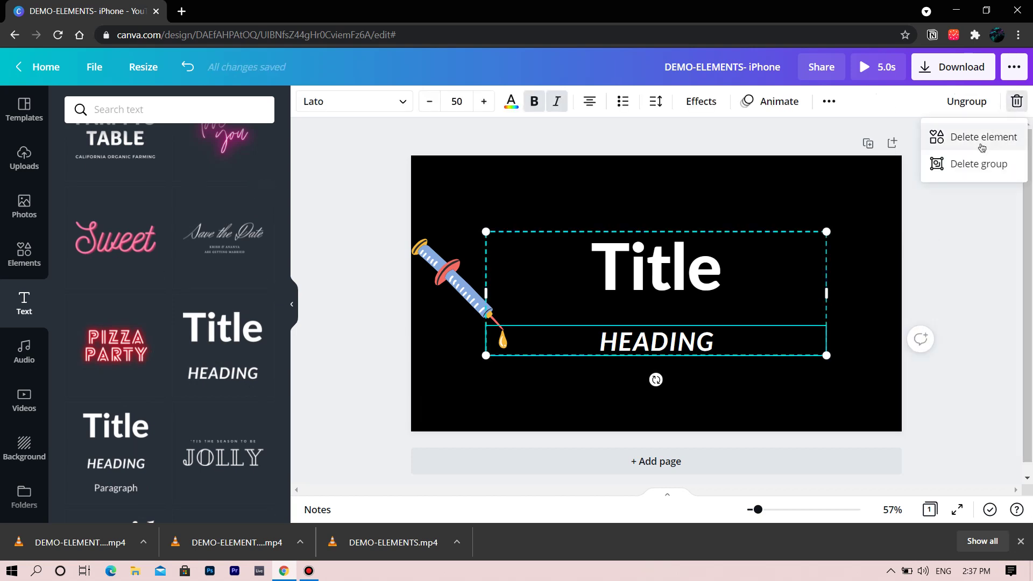
click(983, 146)
- Replace the Title text with "GET VACCINATED"
double_click(705, 266)
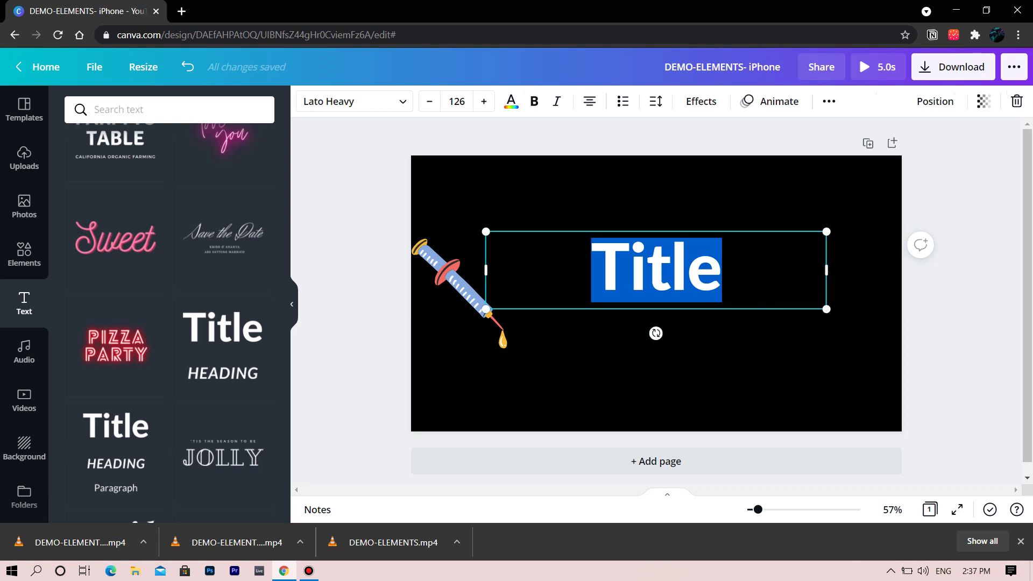
text(GE)
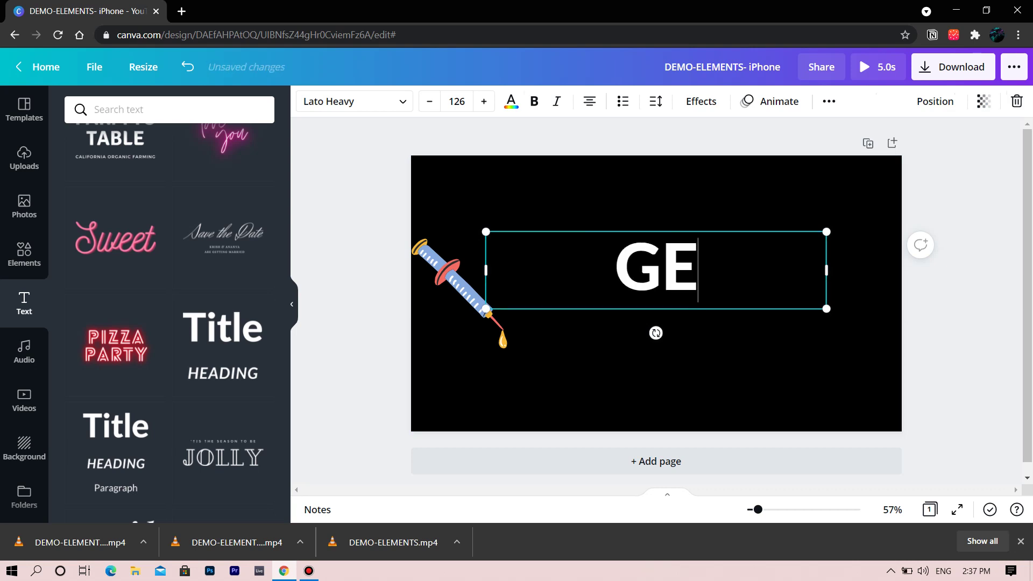
text(T VA)
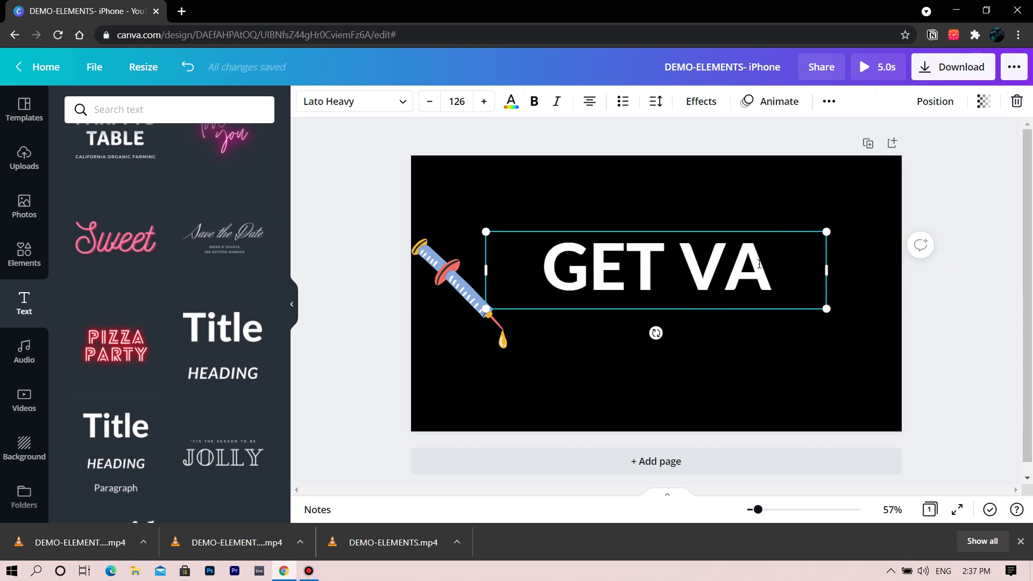
text(CCO)
key(BackSpace)
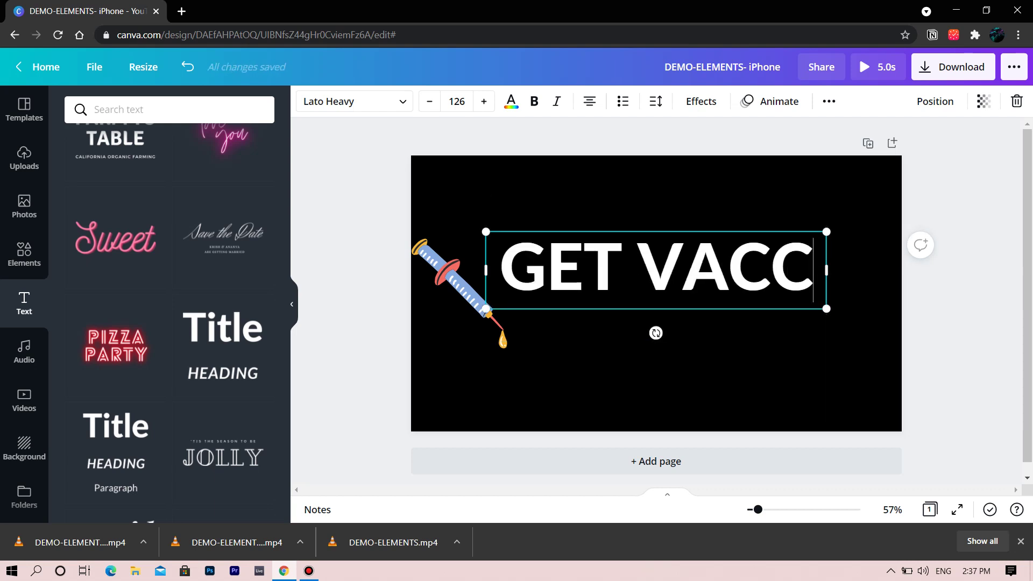
text(INATED)
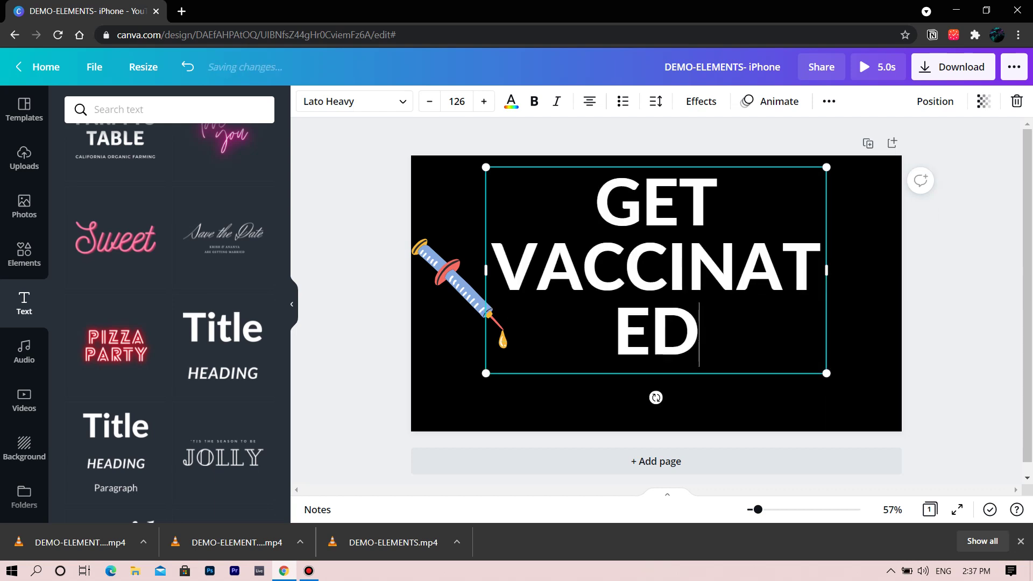
- Fit GET VACCINATED on one line by widening its text box and scaling it to about size 99.6, ending at the page's right edge
scroll(287, 304, up, 6)
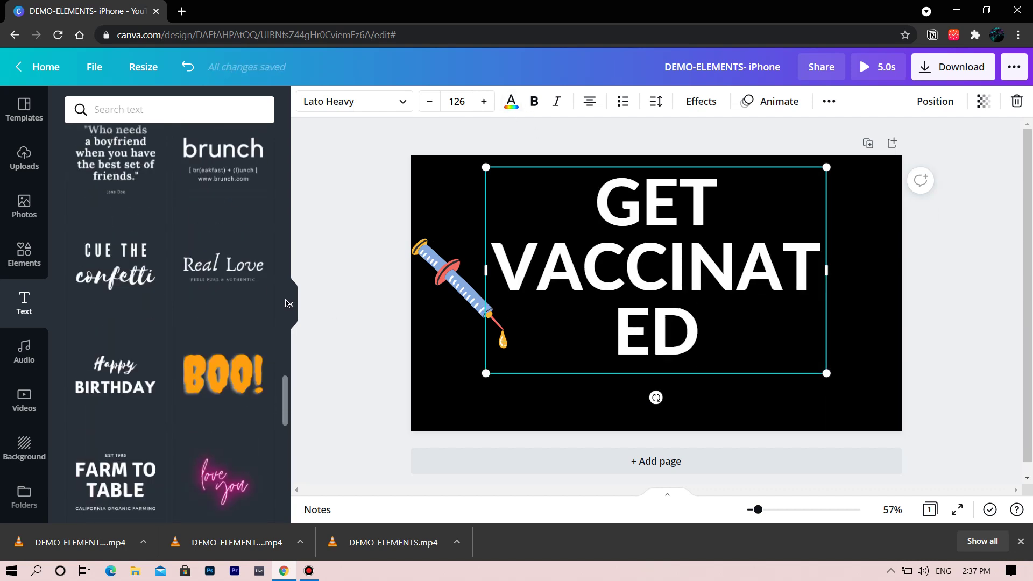
click(292, 308)
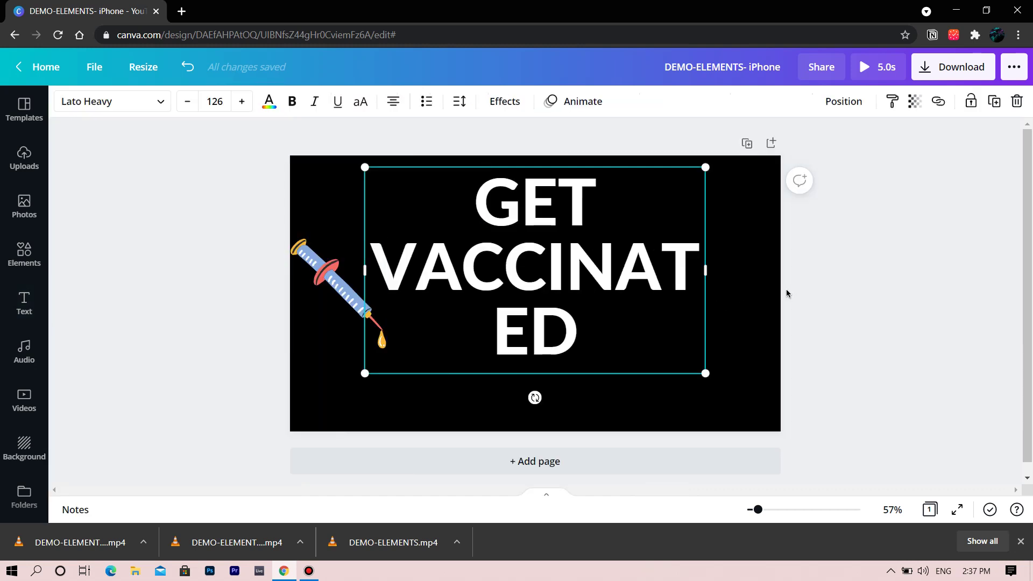
drag(706, 272, 867, 281)
drag(359, 271, 247, 261)
drag(241, 226, 376, 247)
click(918, 358)
drag(616, 308, 554, 311)
- Shrink the syringe to about the height of the text and place it just before the word GET at the page's left edge
click(321, 298)
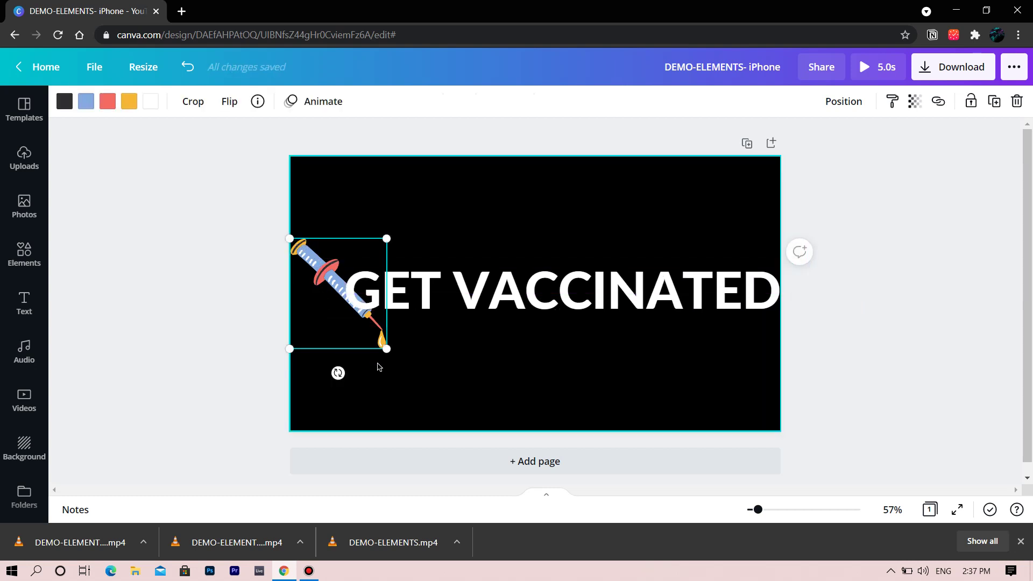
drag(387, 348, 326, 319)
drag(316, 266, 315, 292)
click(922, 328)
- Make the GET VACCINATED text bold and left-aligned, trying italic and underline on it and switching both back off
click(596, 318)
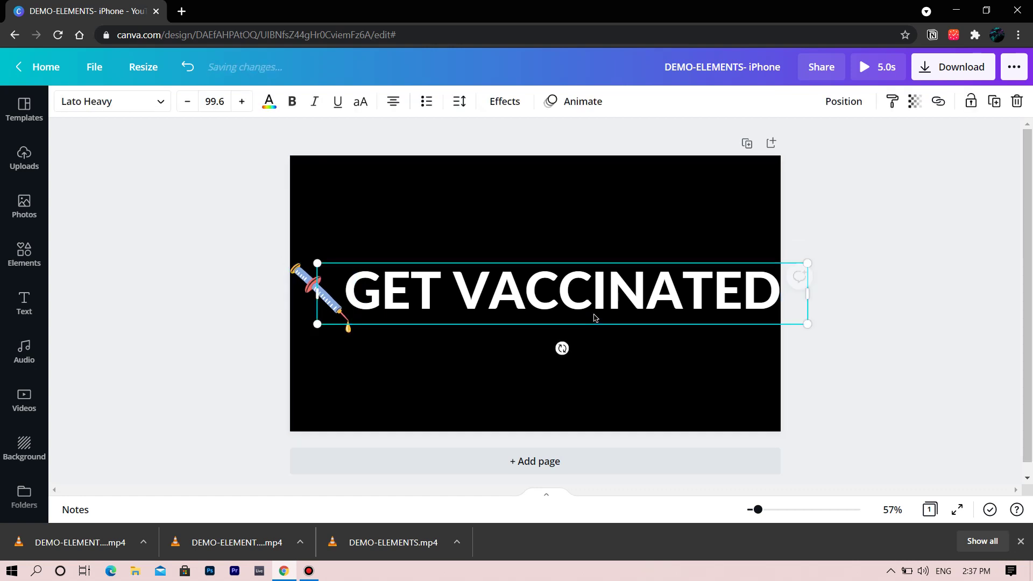
click(291, 106)
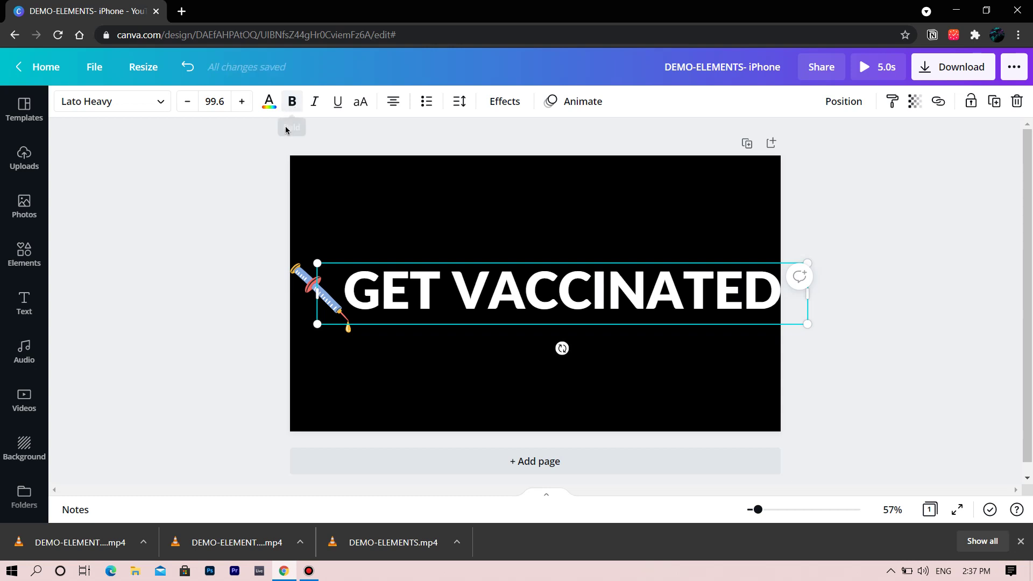
click(314, 105)
click(312, 106)
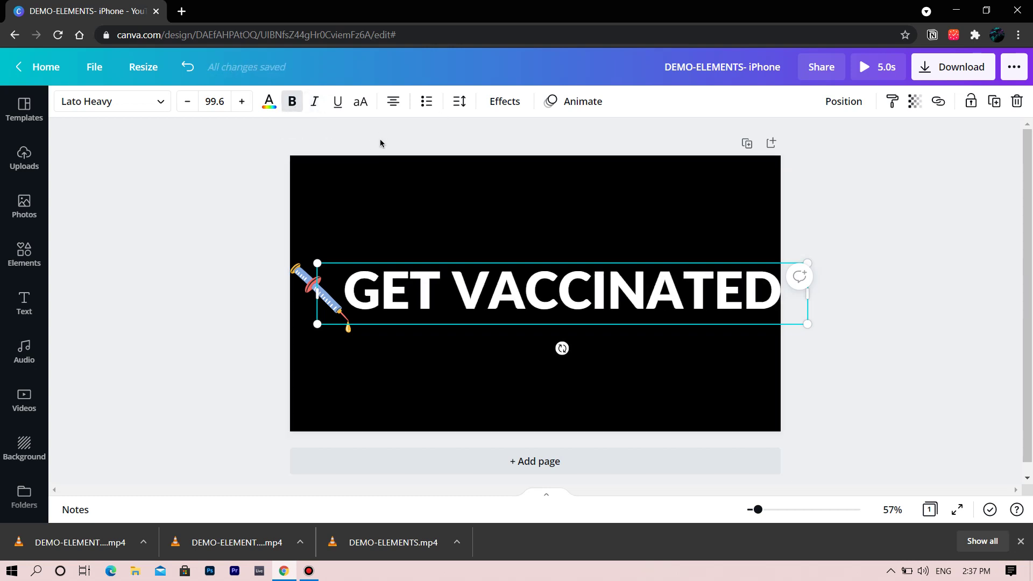
click(333, 103)
click(335, 102)
click(398, 102)
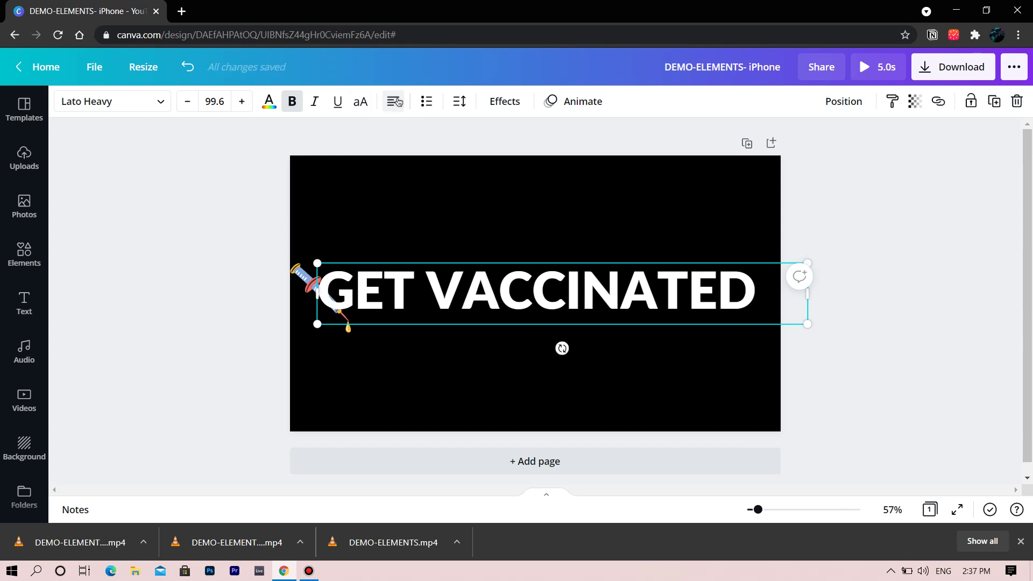
- Undo the left alignment of GET VACCINATED and try bulleted and numbered list formatting on it, switching the list off again
click(187, 66)
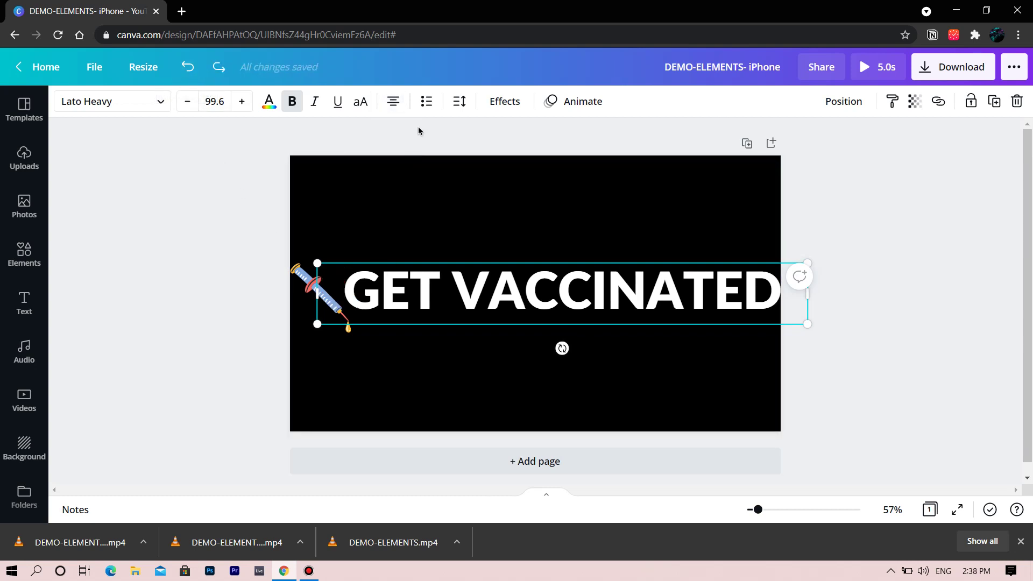
click(425, 107)
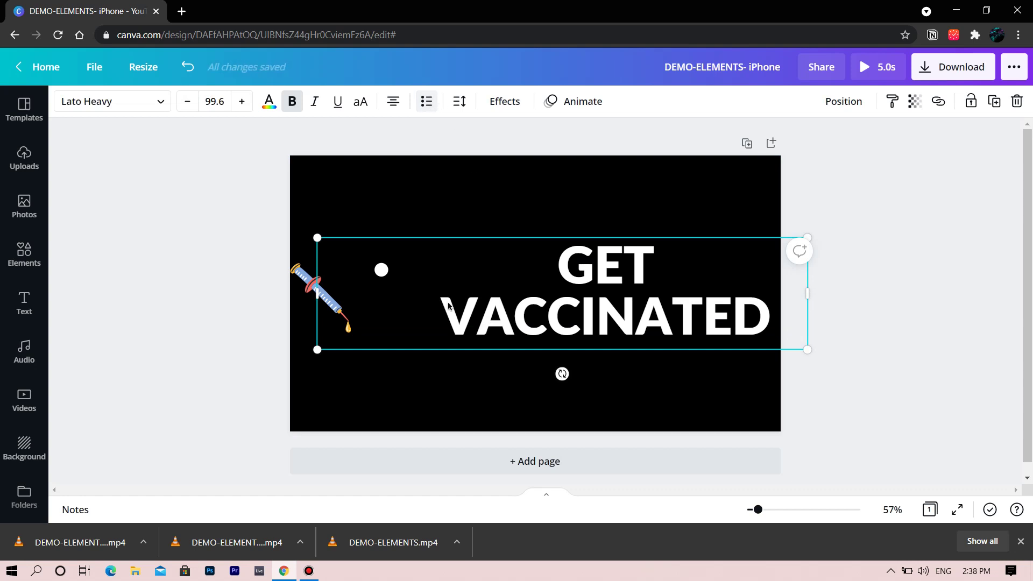
click(428, 103)
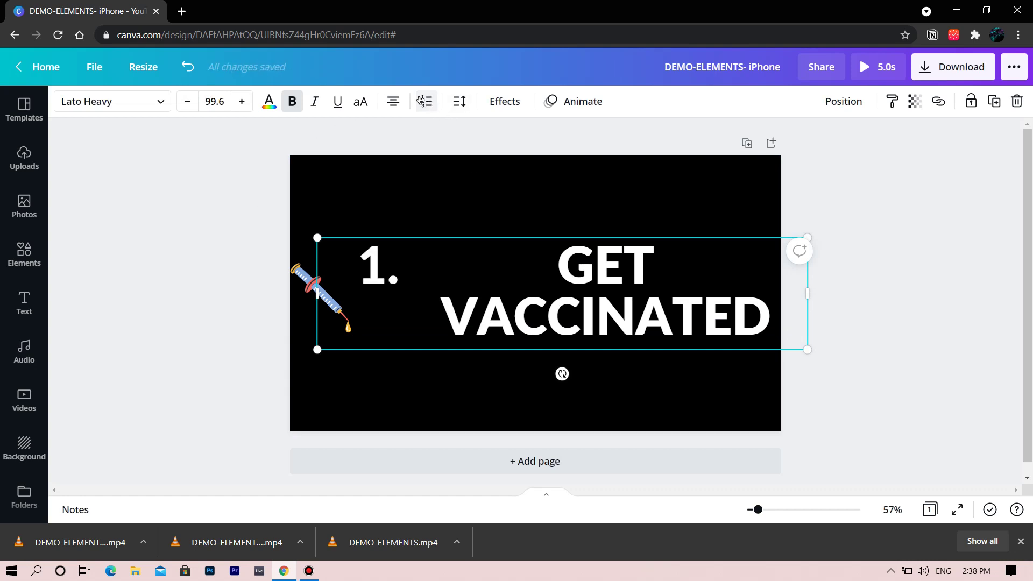
click(422, 101)
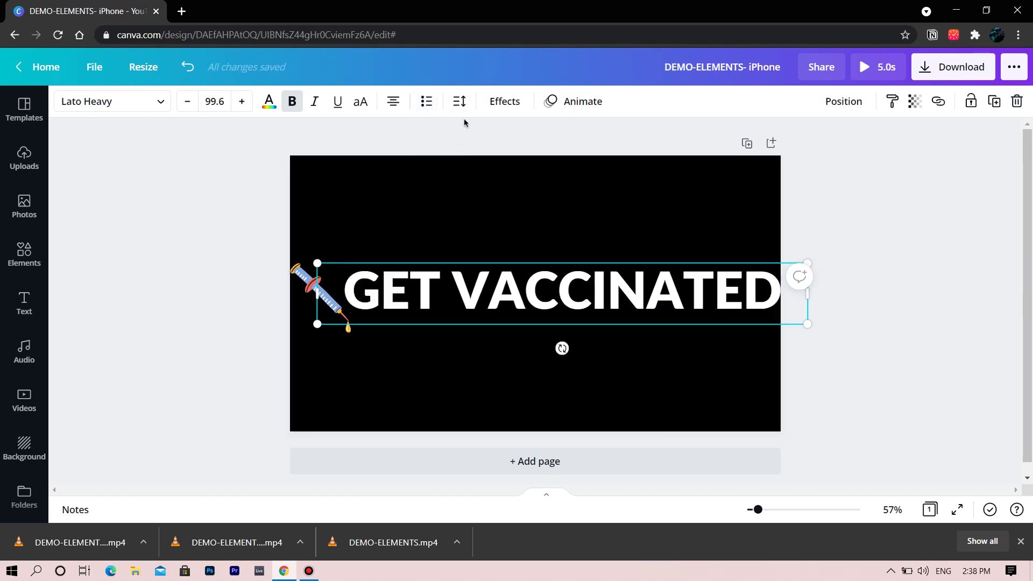
- View the letter spacing, line spacing and anchor settings of the GET VACCINATED text and close them without changes
click(457, 102)
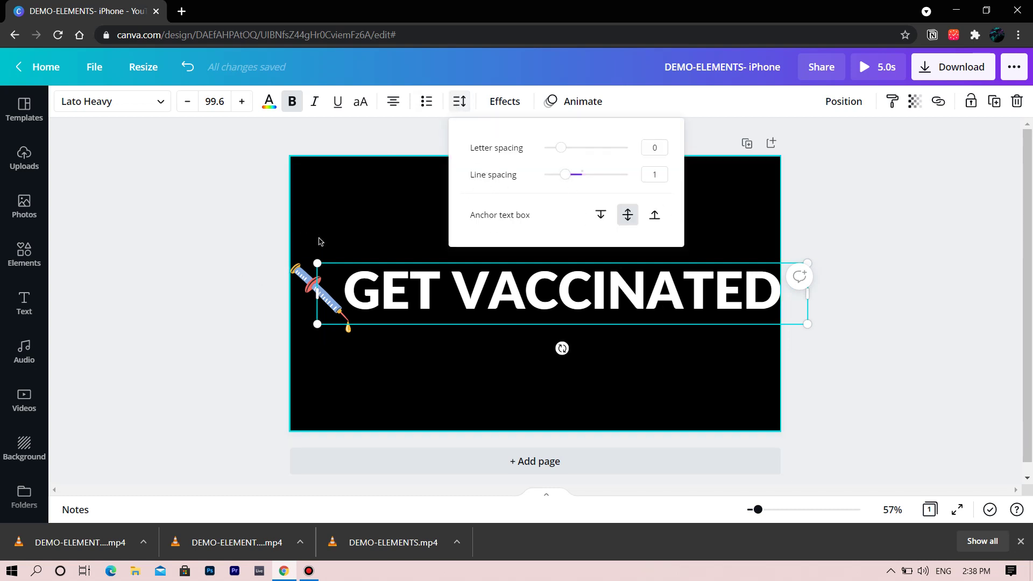
key(Escape)
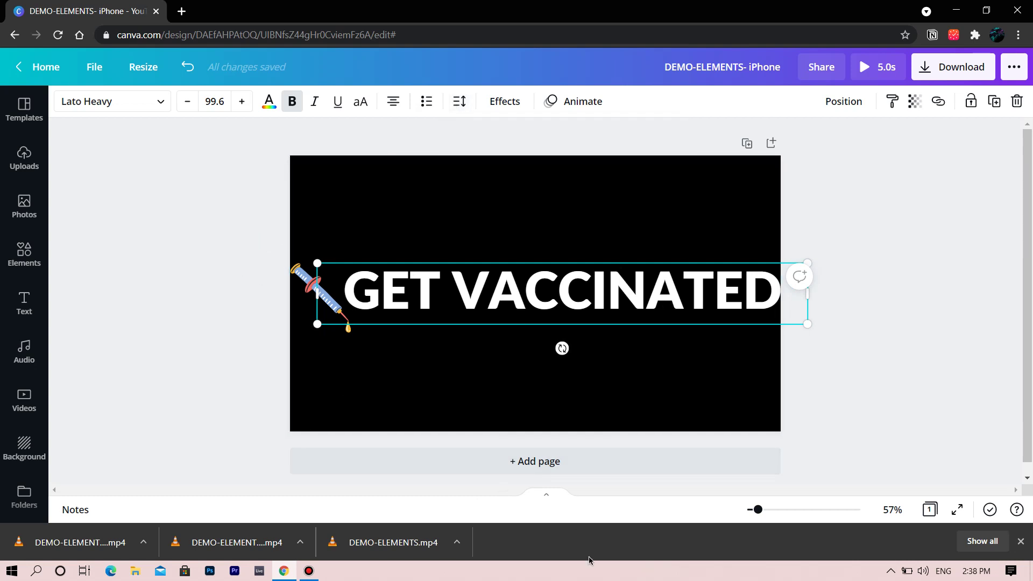
click(188, 325)
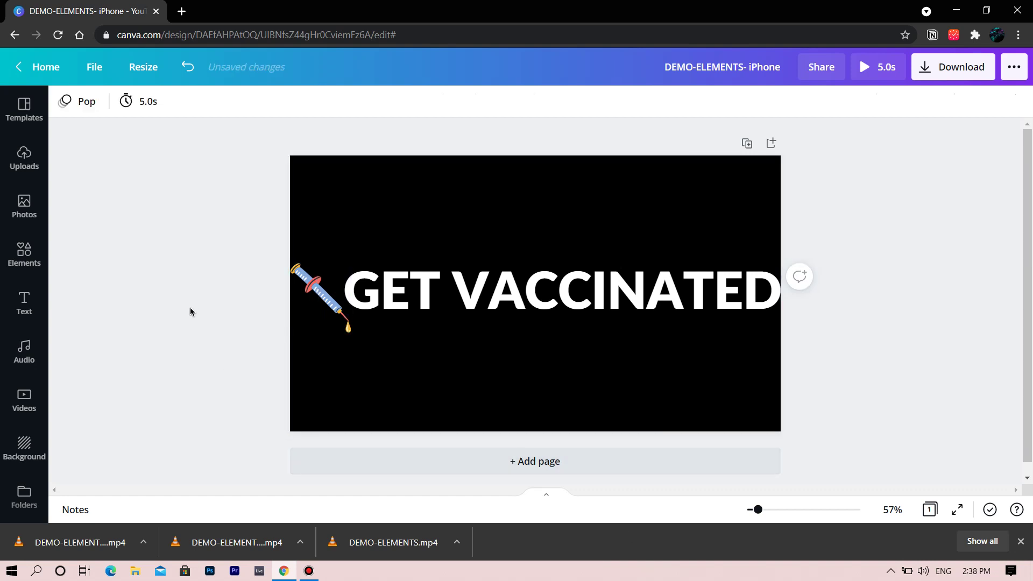
- Add the masked doctor in a white coat from the Coronavirus elements, scaled to 102 by 234, standing just above the word GET
click(23, 255)
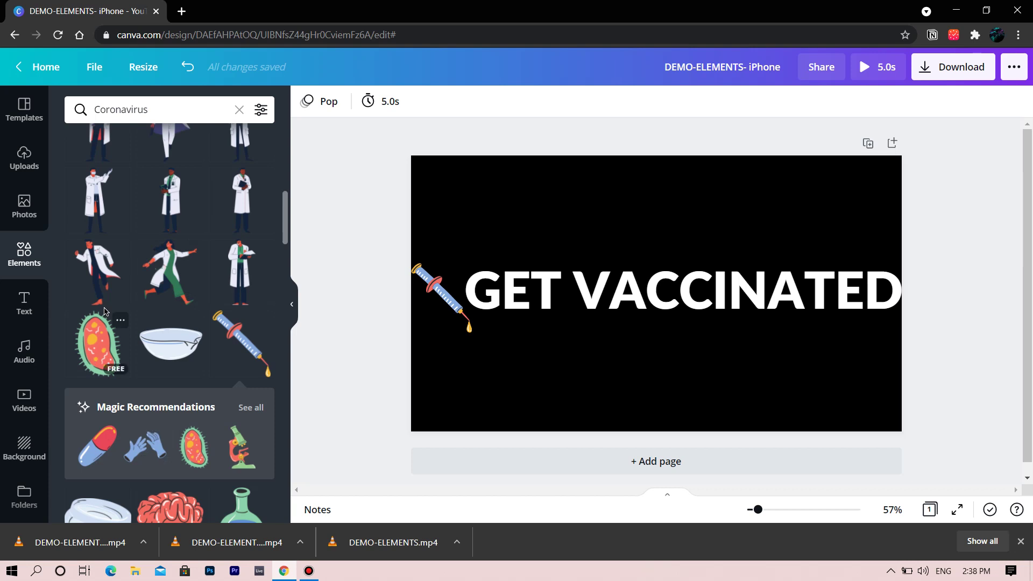
scroll(105, 311, up, 4)
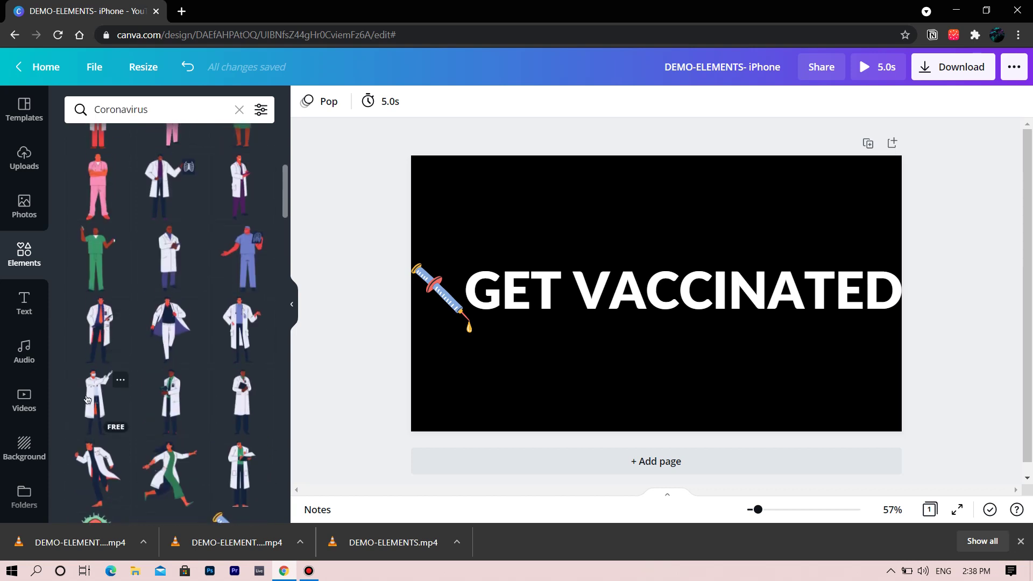
click(87, 398)
drag(651, 311, 495, 220)
drag(523, 160, 518, 173)
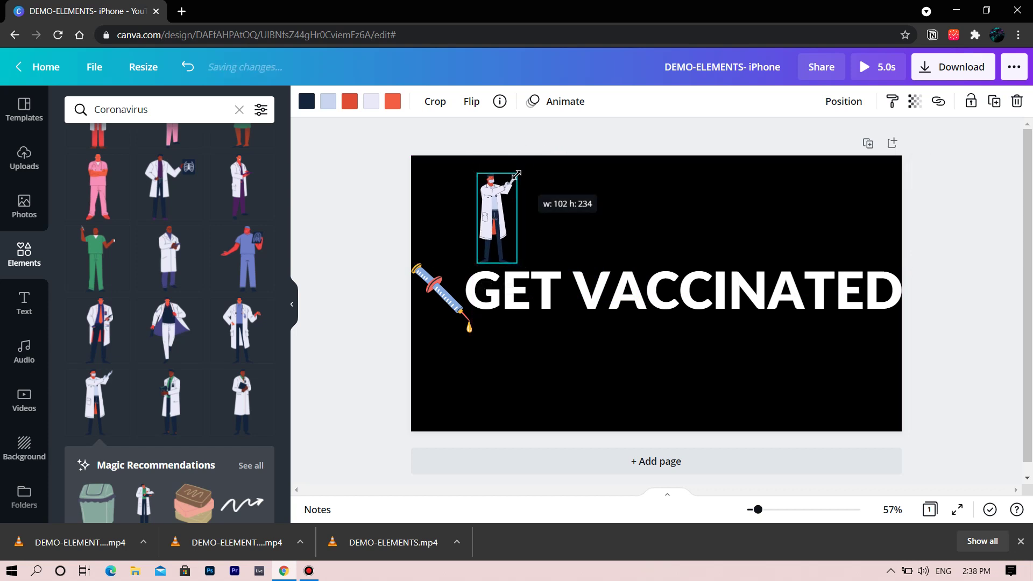
click(320, 291)
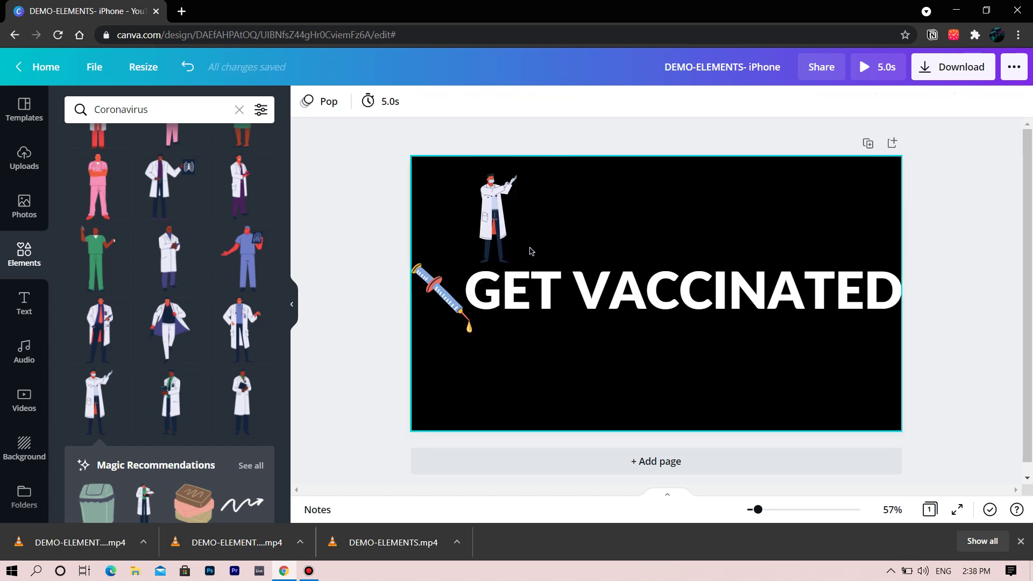
- Add a square shape and resize it into a full-width band matching the height of the GET VACCINATED text box
click(239, 111)
click(145, 369)
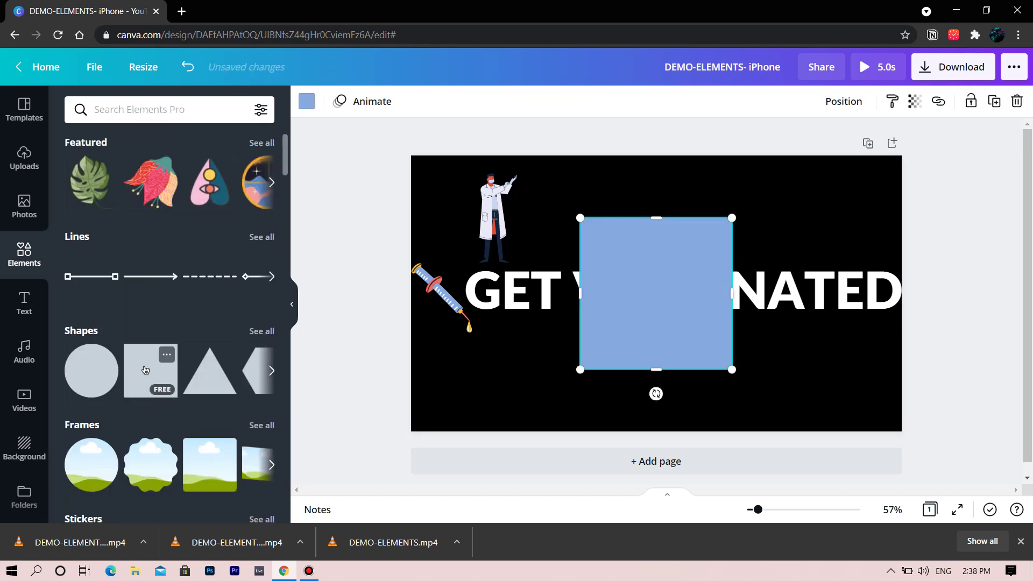
drag(657, 218, 656, 263)
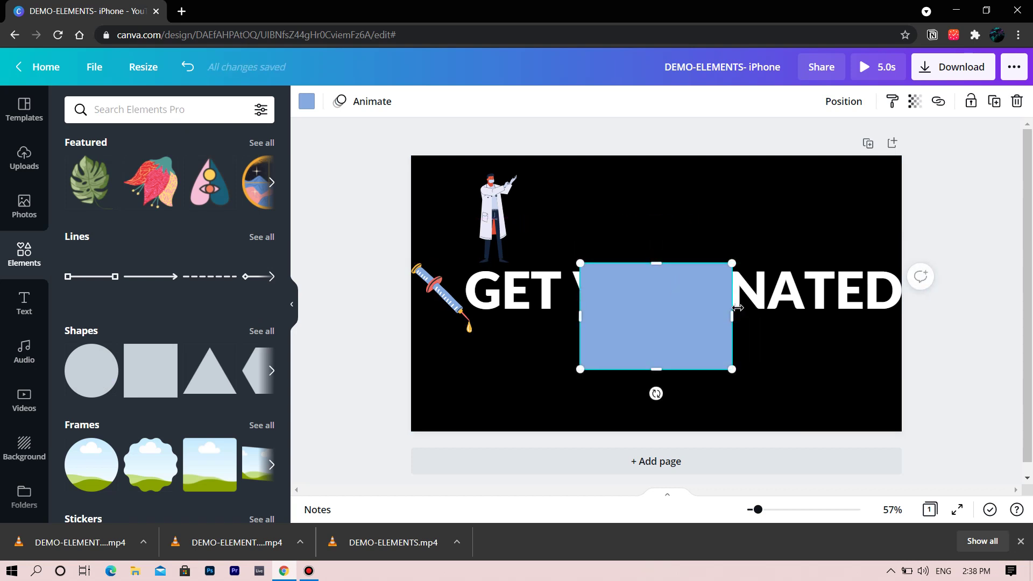
drag(733, 316, 902, 322)
drag(741, 368, 730, 323)
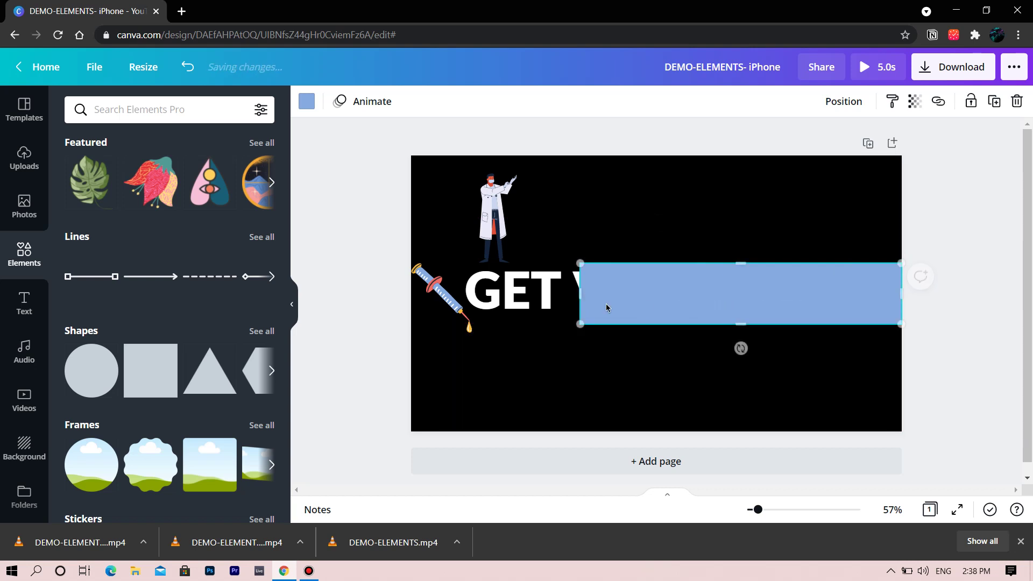
drag(579, 294, 411, 311)
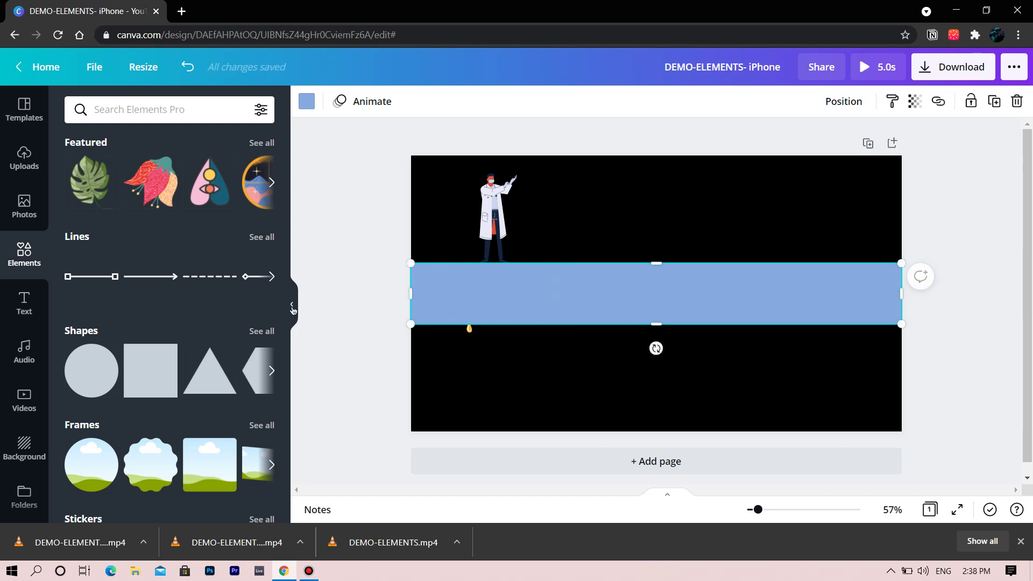
- Change the band's colour to bright red from the default colours
click(292, 304)
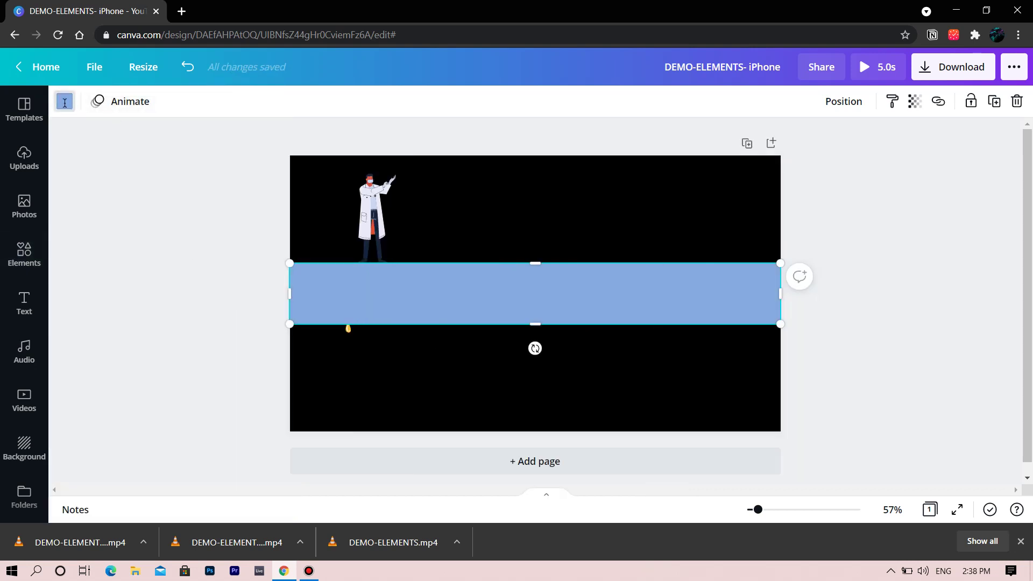
click(64, 102)
click(92, 384)
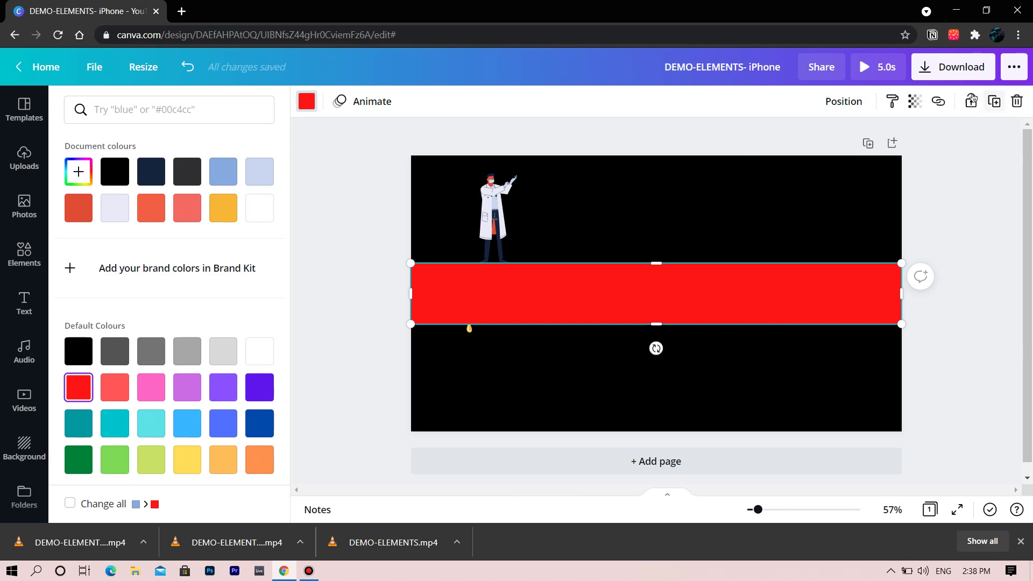
- Send the red band backward two levels so it sits behind both the GET VACCINATED text and the syringe
click(862, 106)
click(784, 149)
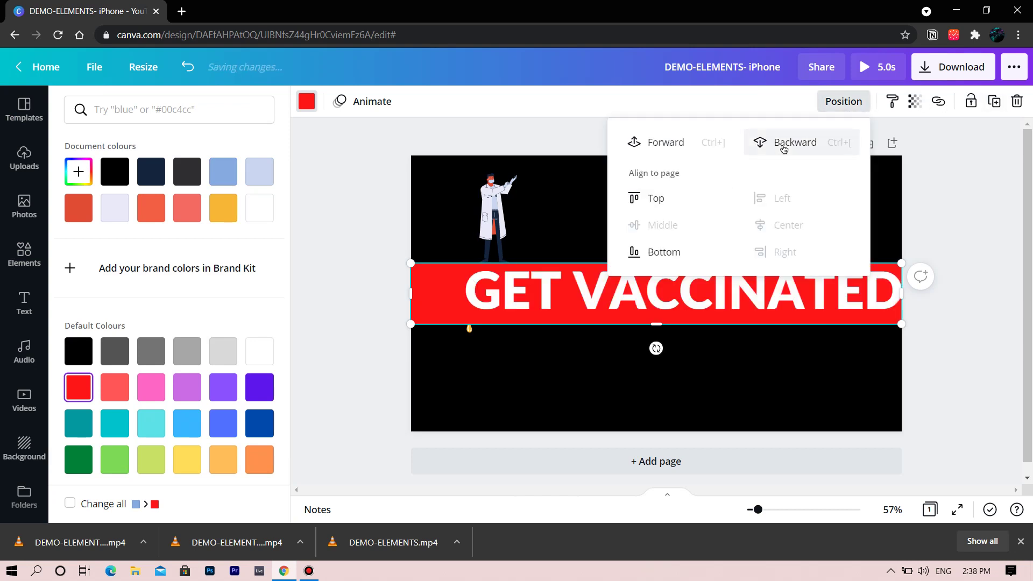
click(784, 149)
click(974, 219)
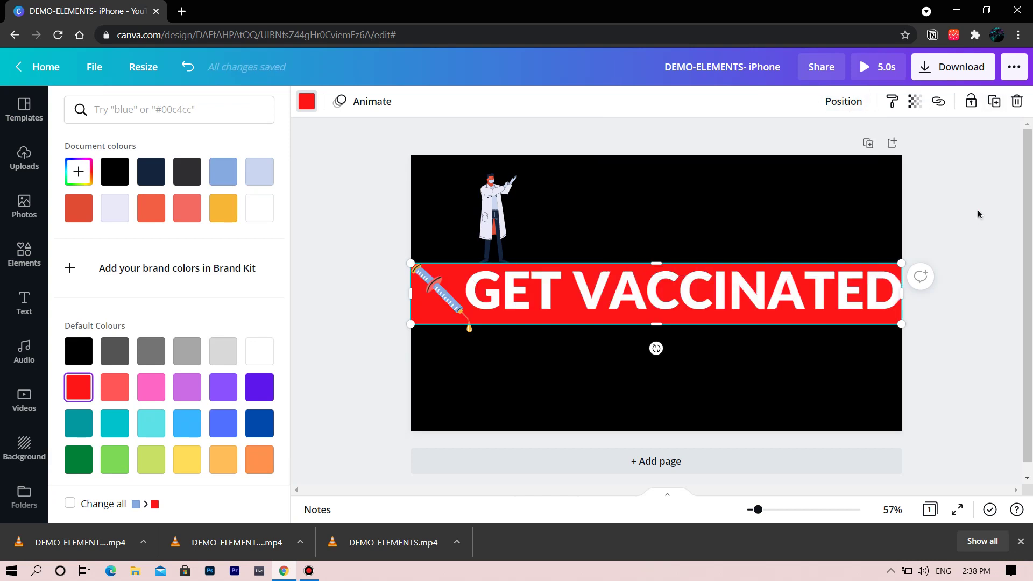
click(979, 222)
click(821, 260)
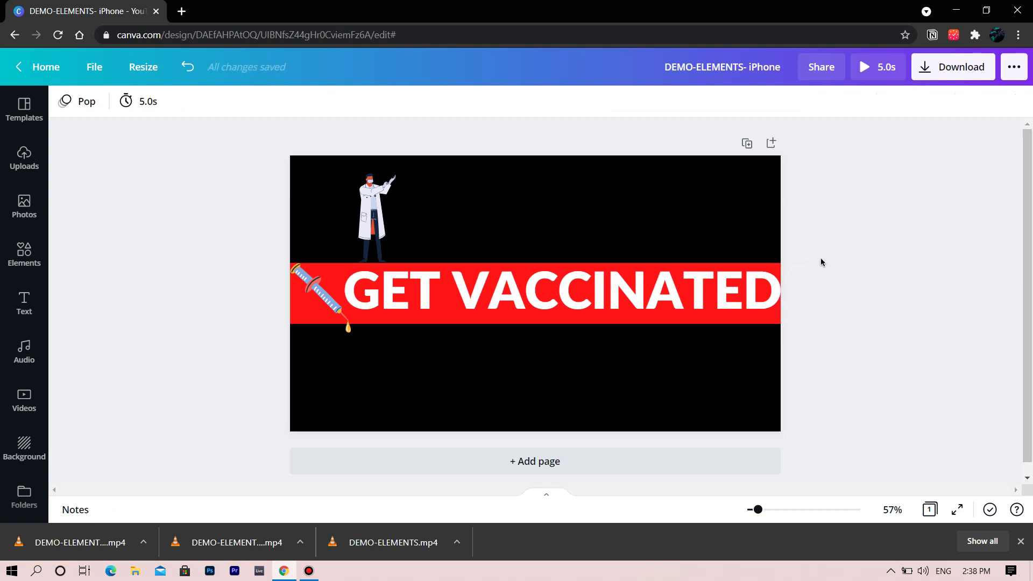
- Shift the GET VACCINATED text slightly toward the syringe, leaving a small gap between its last letter and the page's right edge
click(346, 323)
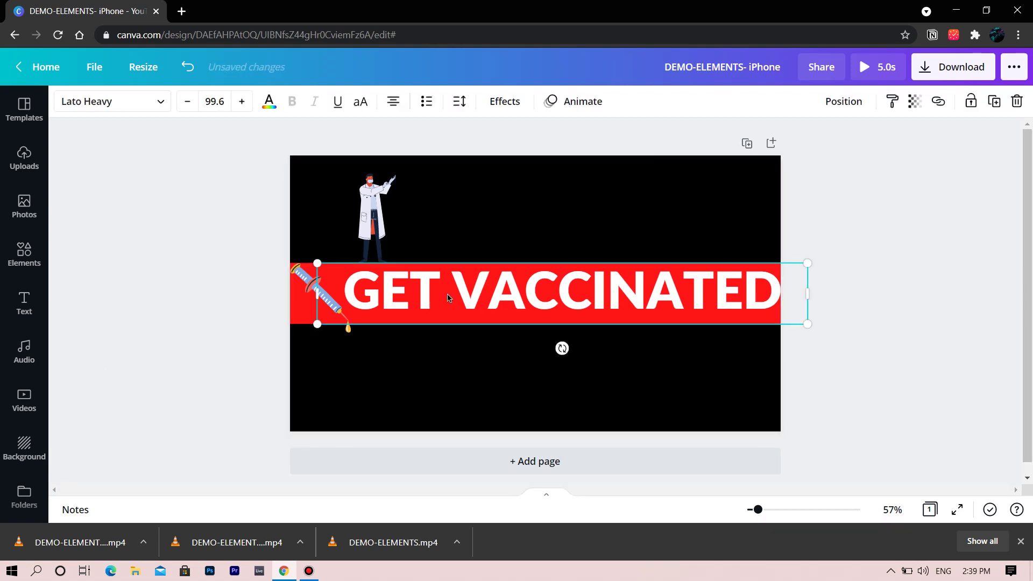
drag(376, 296, 445, 296)
drag(657, 310, 652, 310)
click(949, 182)
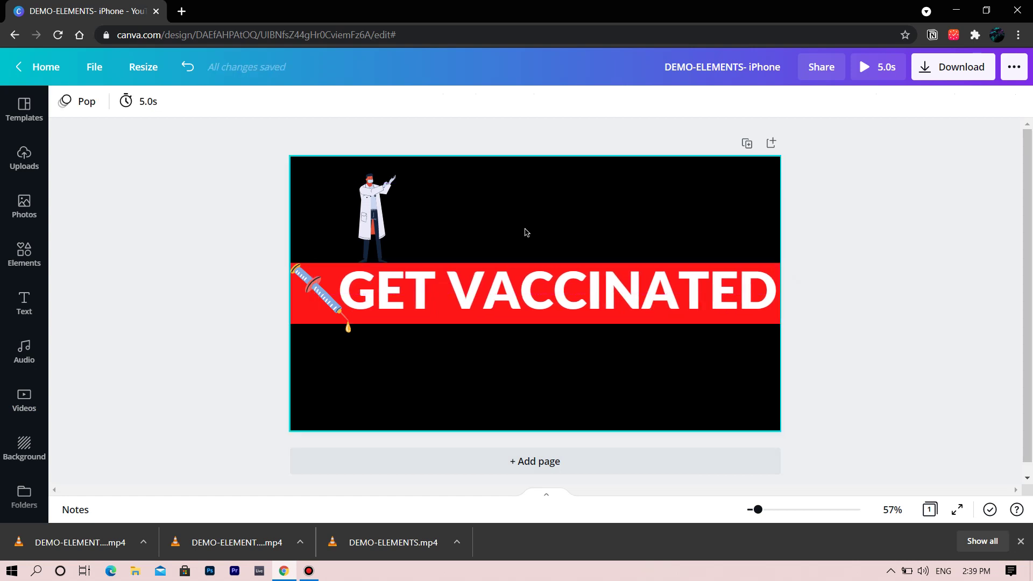
- Search the elements library for "corona virus"
click(24, 256)
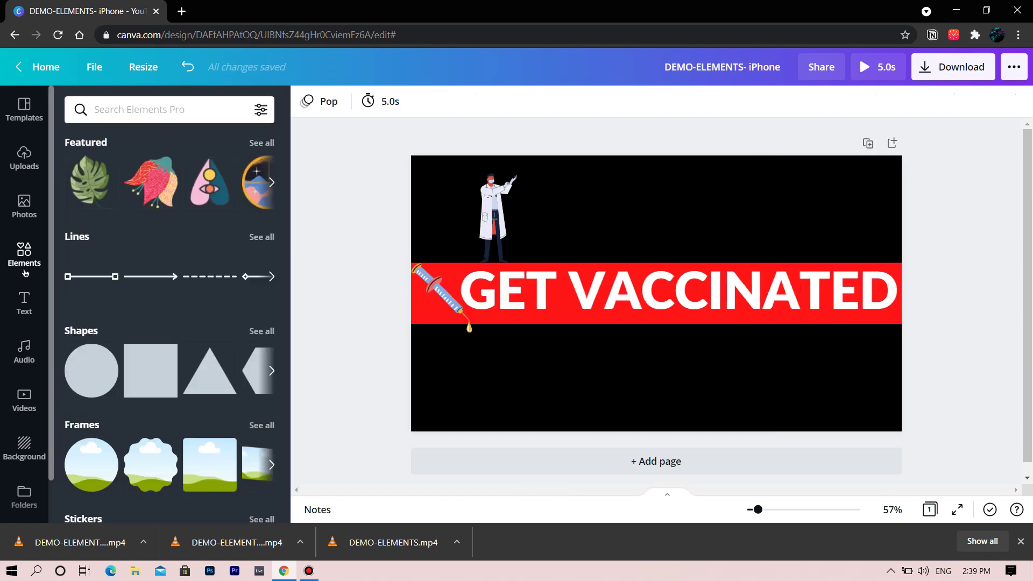
click(198, 120)
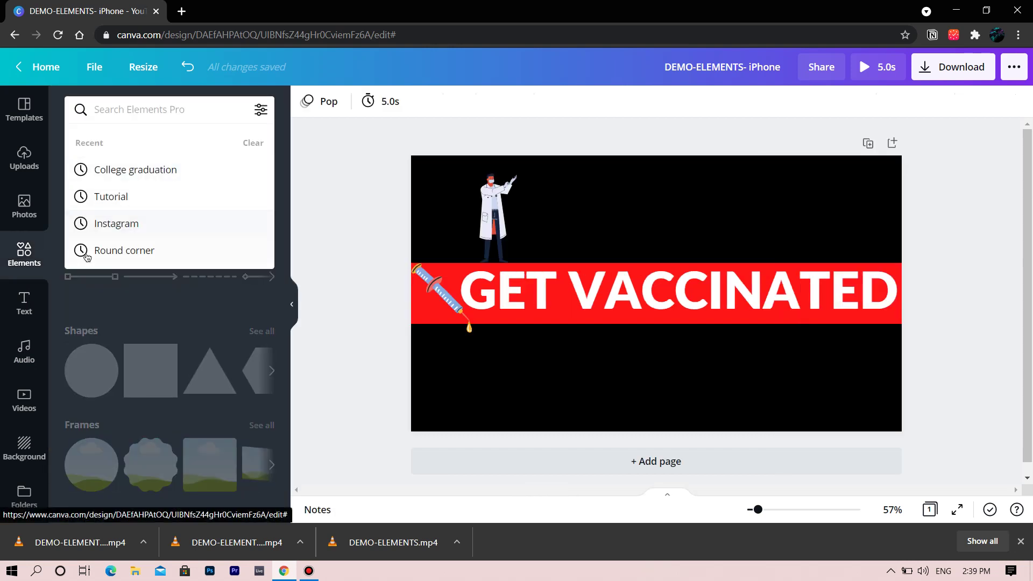
text(coron)
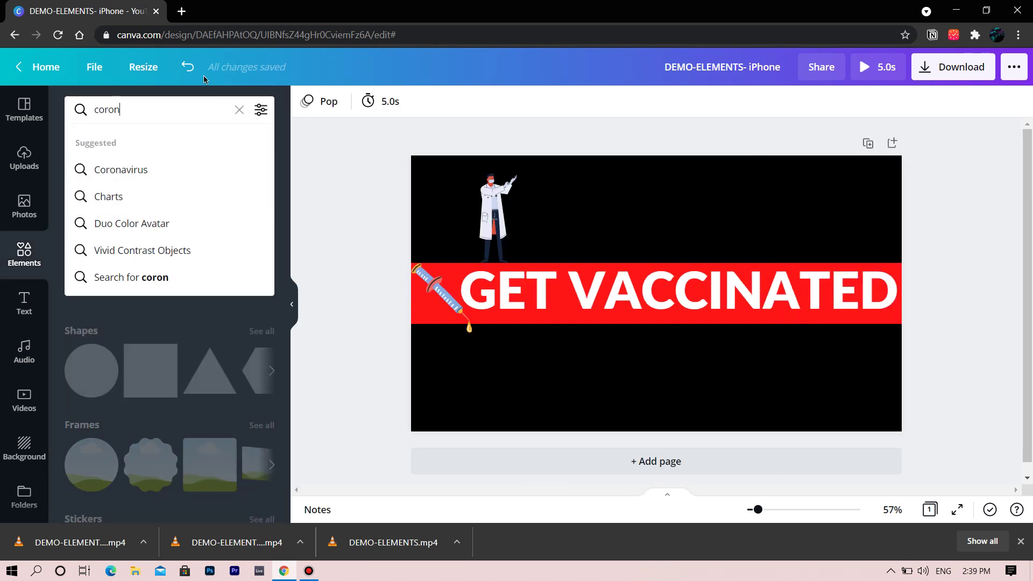
text(a virus)
key(Return)
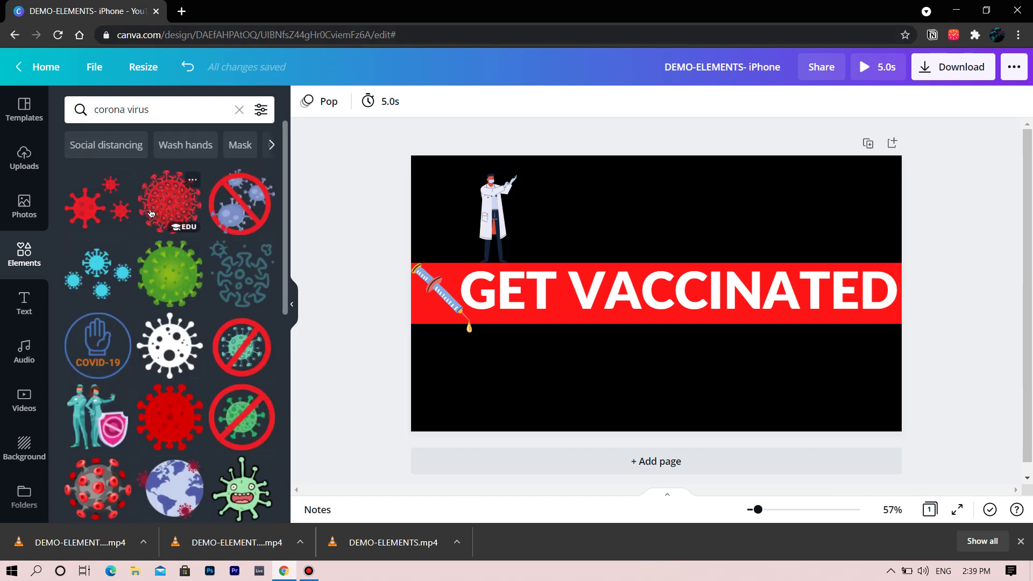
- Add the grey virus with red spikes in place of the all-red one, shrink it slightly and centre it directly above the red band
click(153, 210)
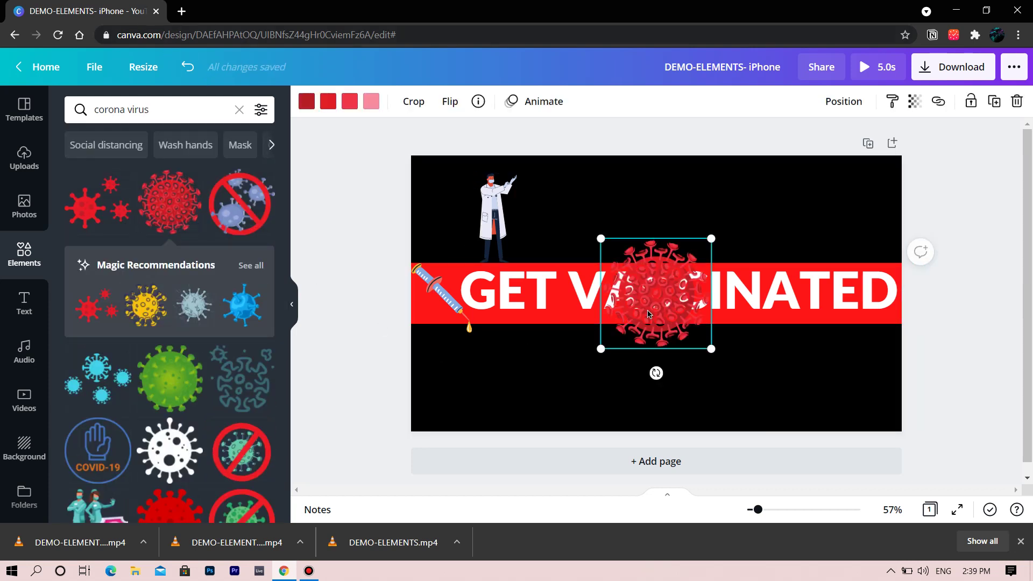
click(1017, 101)
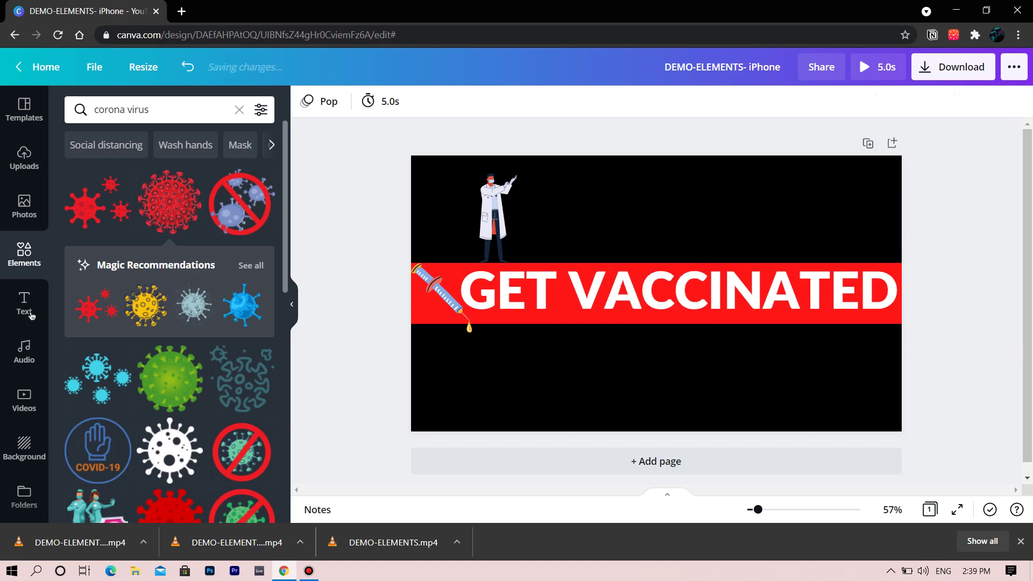
scroll(109, 405, down, 4)
click(109, 405)
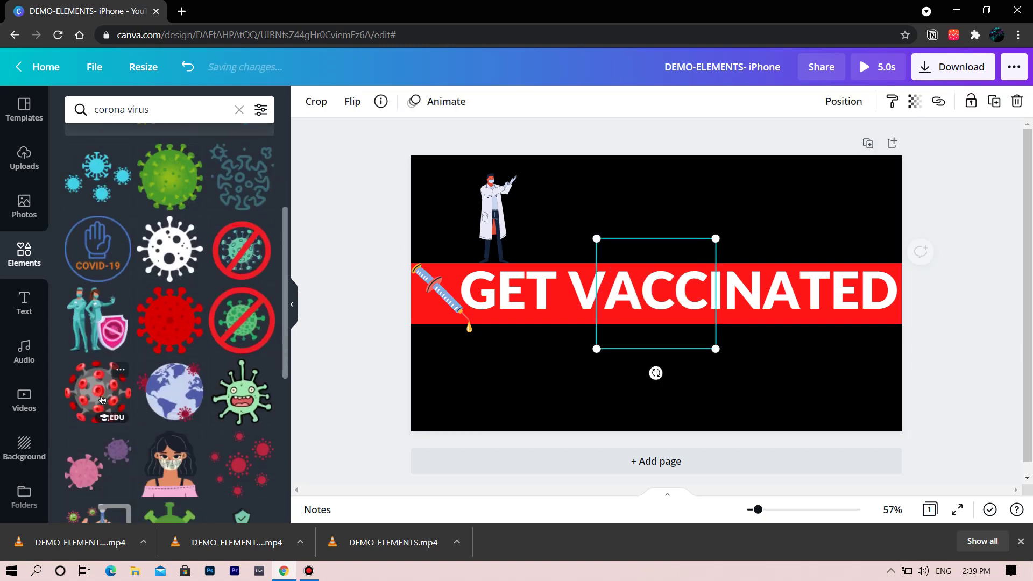
drag(688, 293, 698, 208)
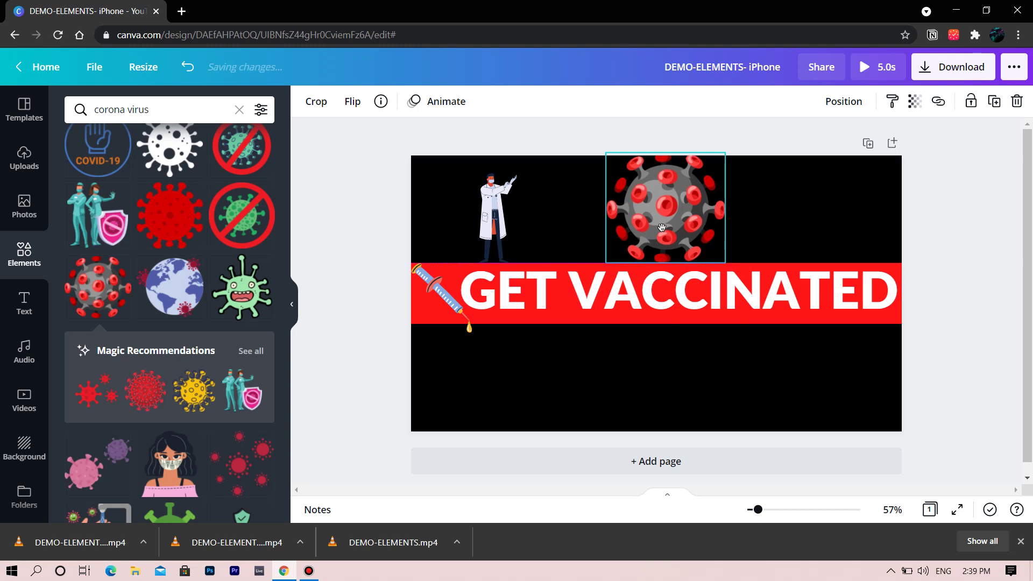
drag(723, 154, 707, 169)
mouse_move(656, 226)
mouse_down()
mouse_move(682, 226)
mouse_move(653, 222)
mouse_up()
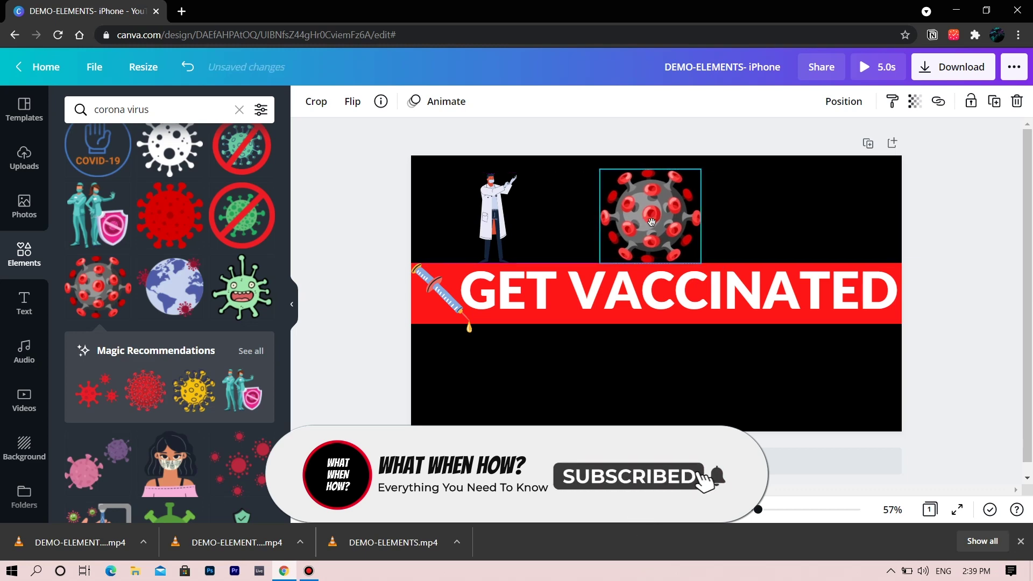
click(1015, 258)
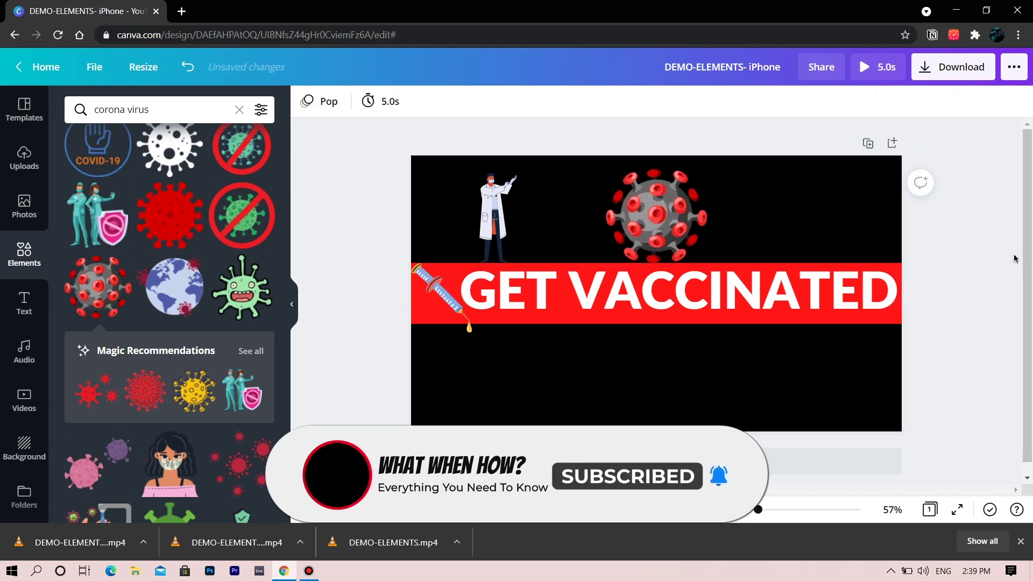
- Replace the elements search with "soldier"
scroll(188, 311, down, 6)
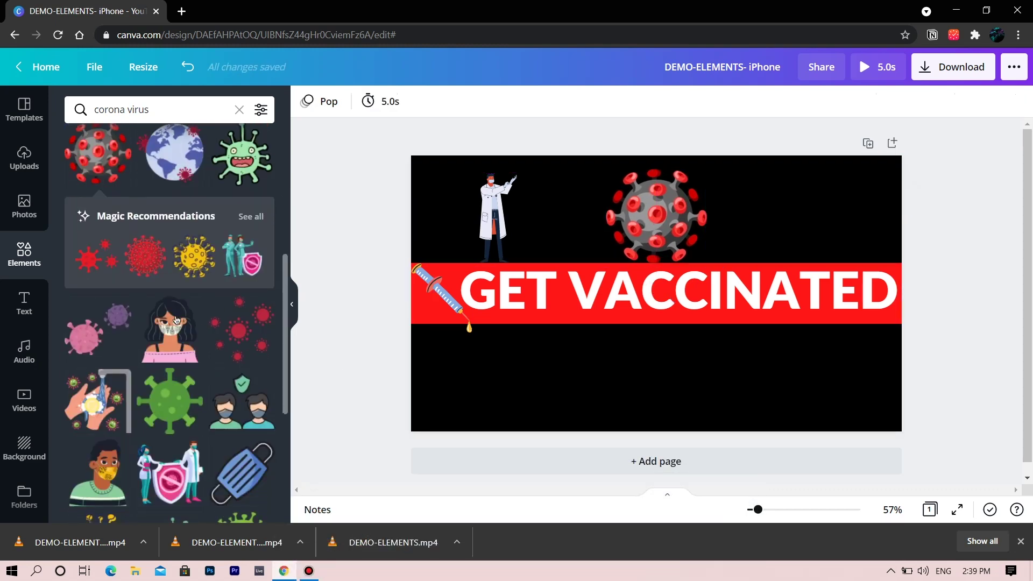
click(238, 110)
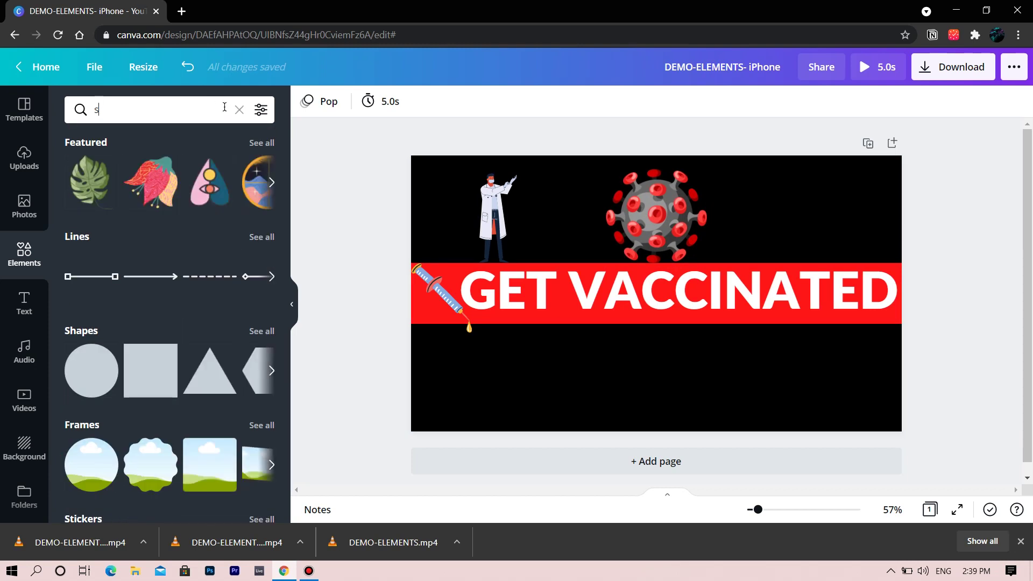
text(soldier)
key(Return)
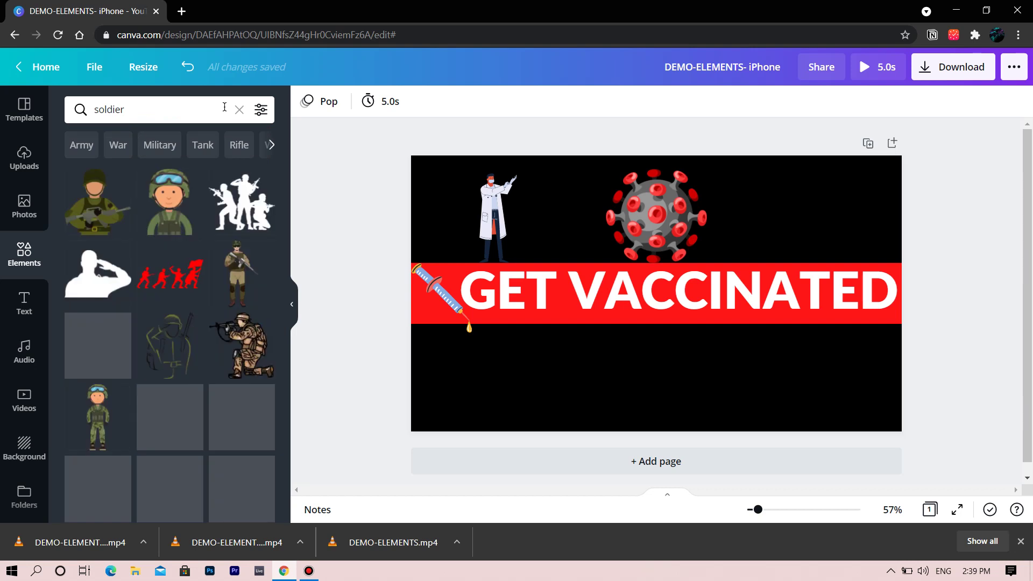
- Add the kneeling soldier aiming a rifle, shrink it slightly and stand it on the red band facing the virus
click(241, 347)
drag(666, 312, 791, 229)
drag(823, 172, 822, 184)
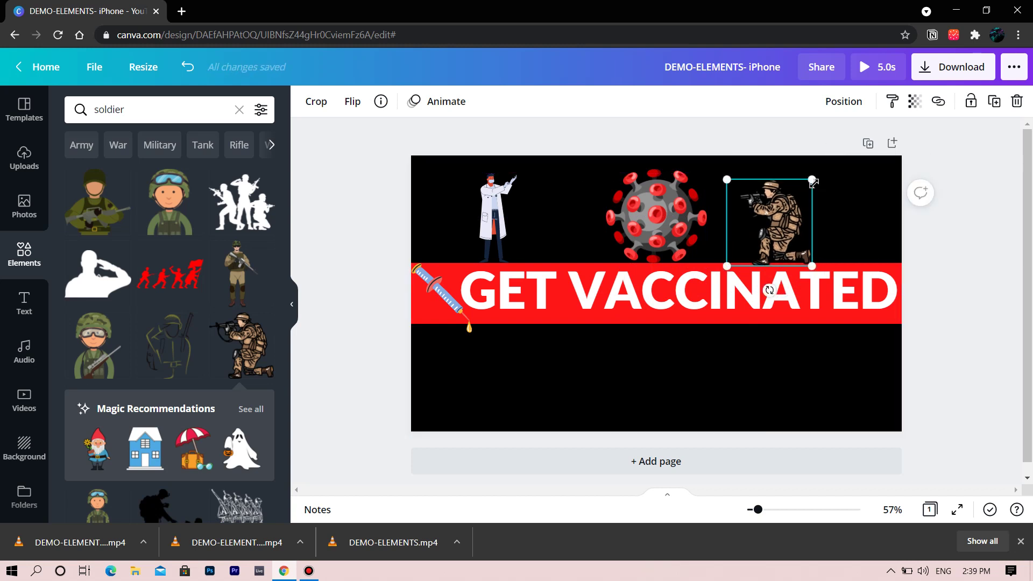
click(830, 386)
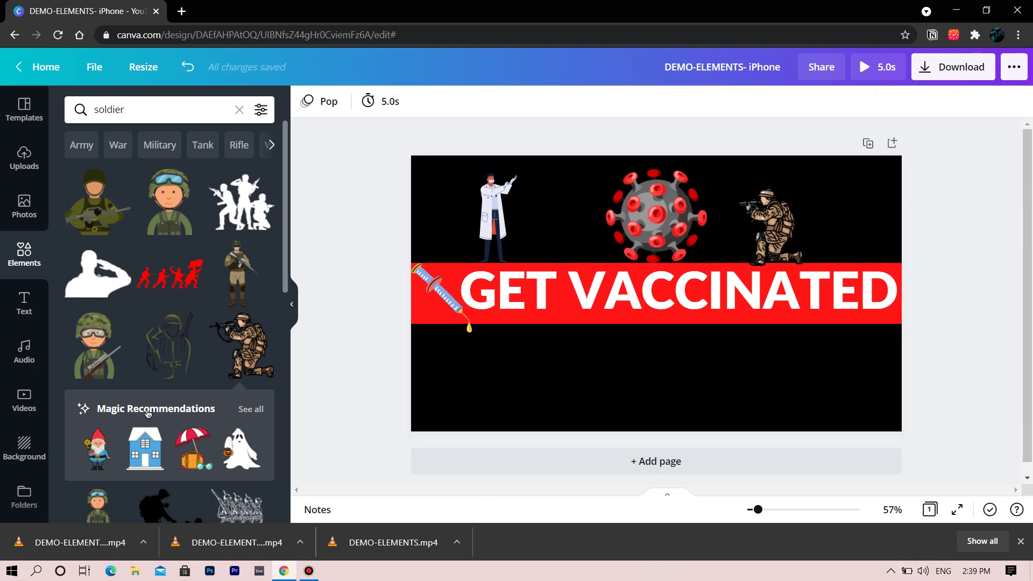
- Browse the full Charts collection in the elements library and add the vertical bar chart to the page
click(13, 262)
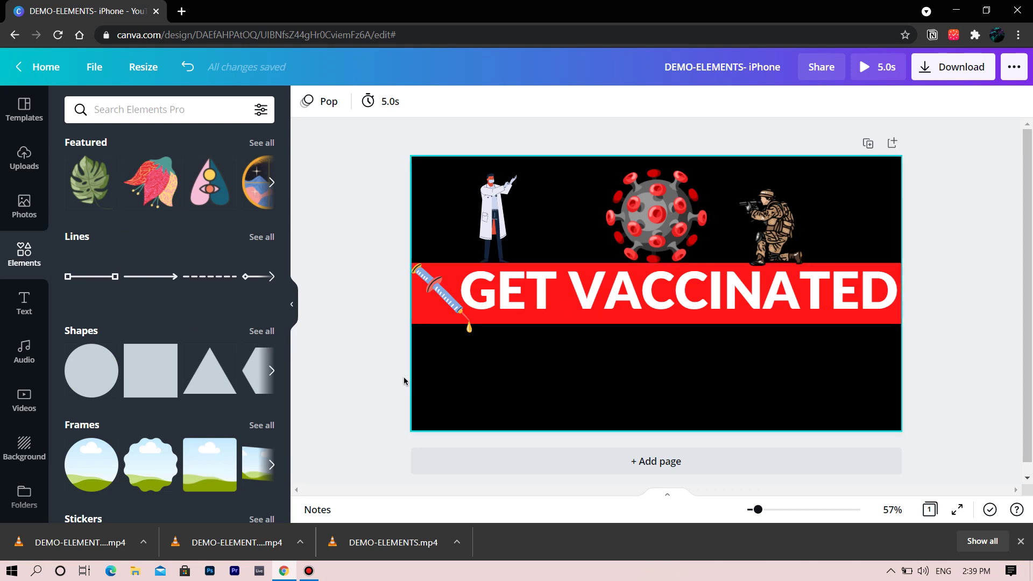
scroll(185, 366, down, 5)
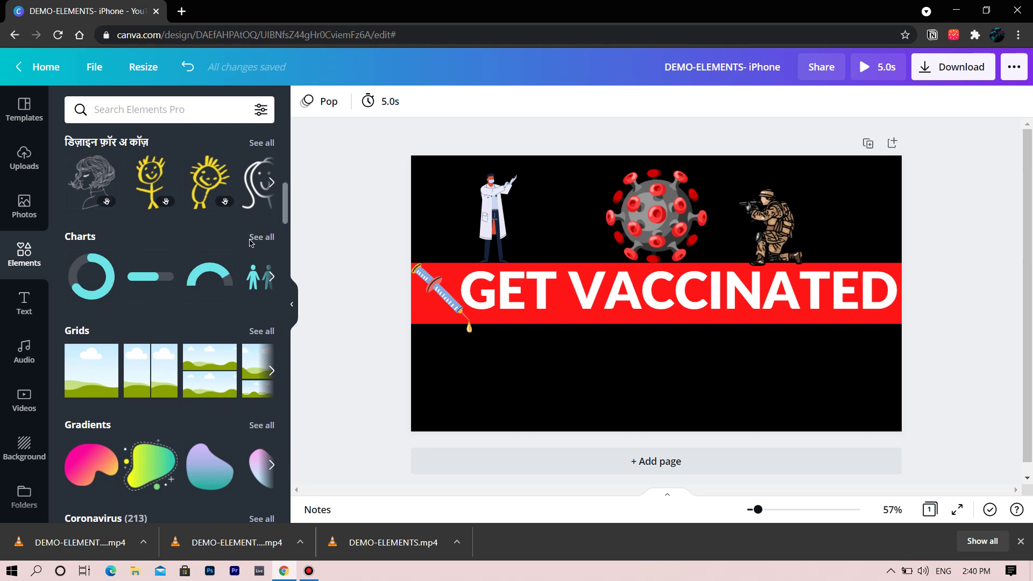
click(261, 238)
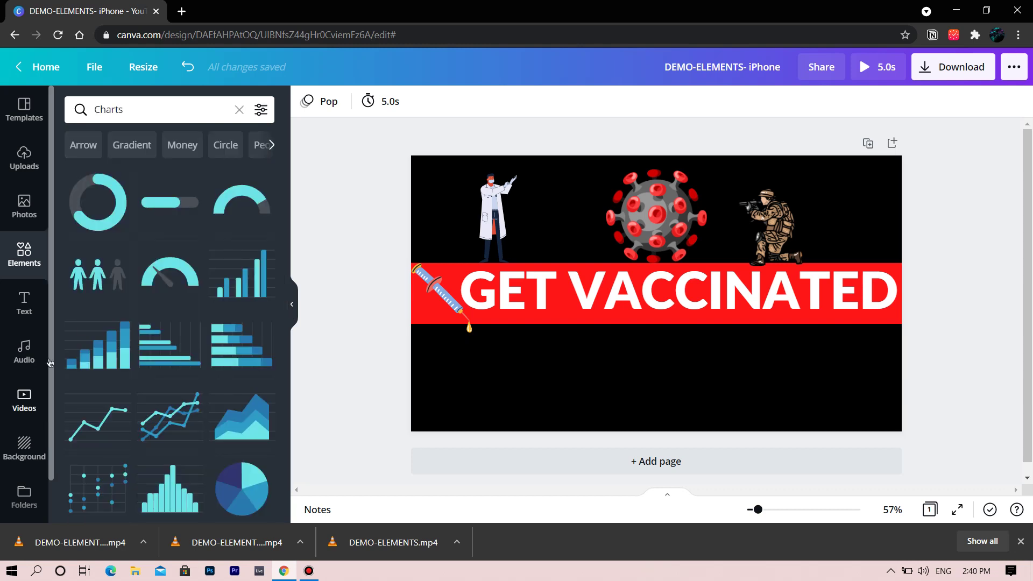
click(246, 289)
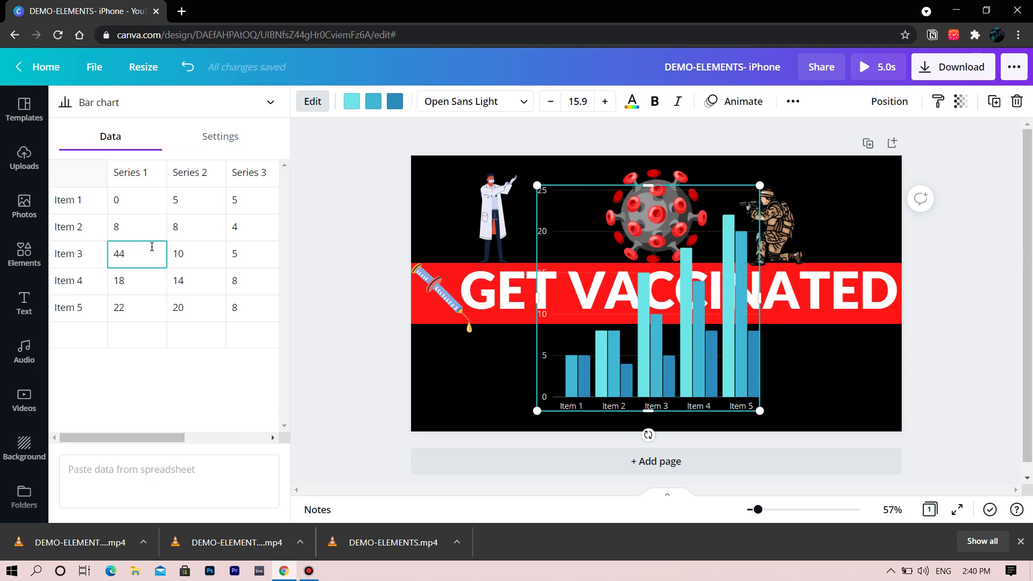
- Set the bar chart's Series 1 values to 44 for Item 3 and 12 for Item 4
click(132, 287)
text(43)
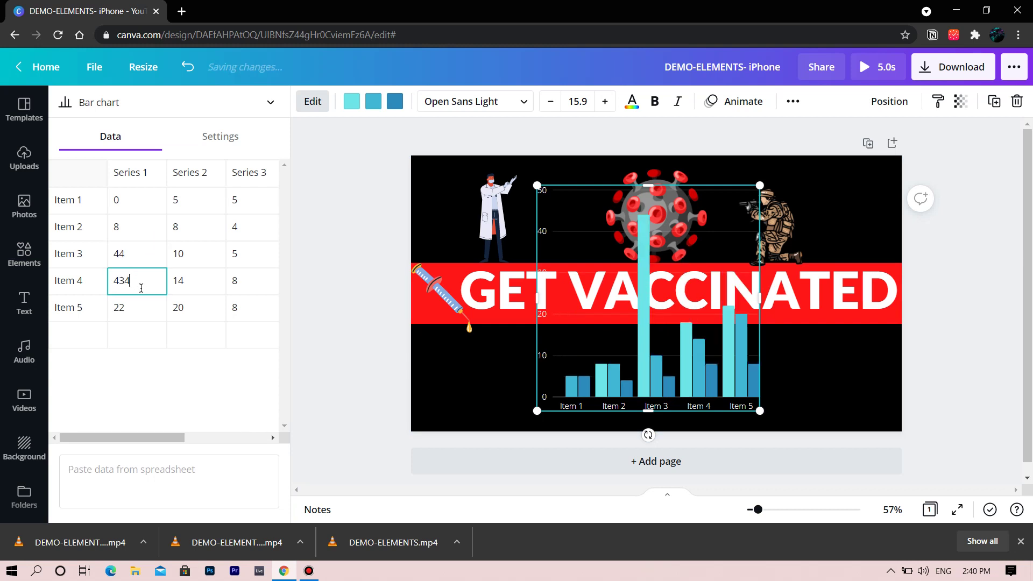
text(4)
click(154, 303)
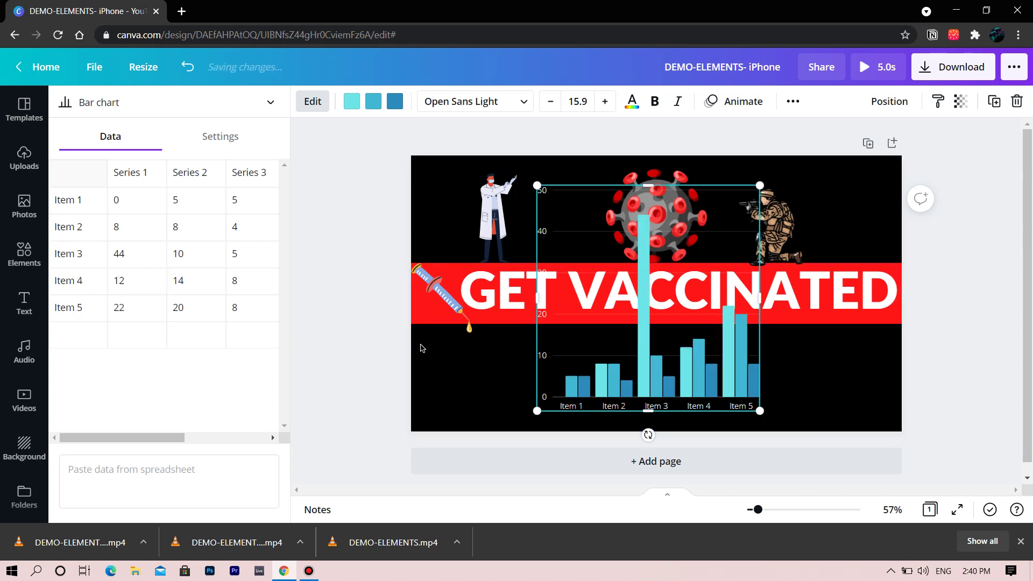
- Shrink the bar chart to fit the black area below the red band, centre it there, and delete it
drag(760, 185, 638, 320)
drag(603, 365, 679, 371)
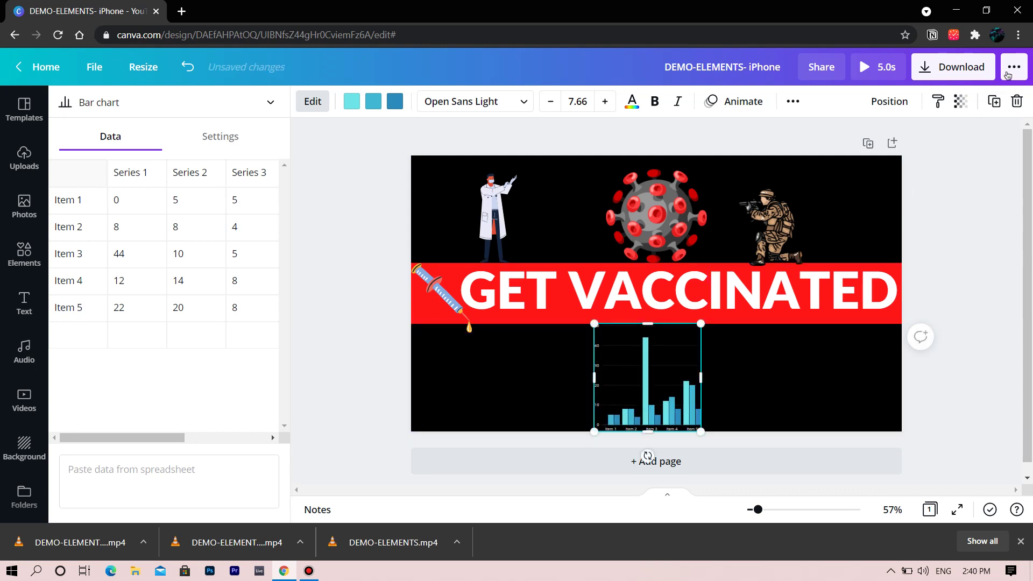
click(1016, 102)
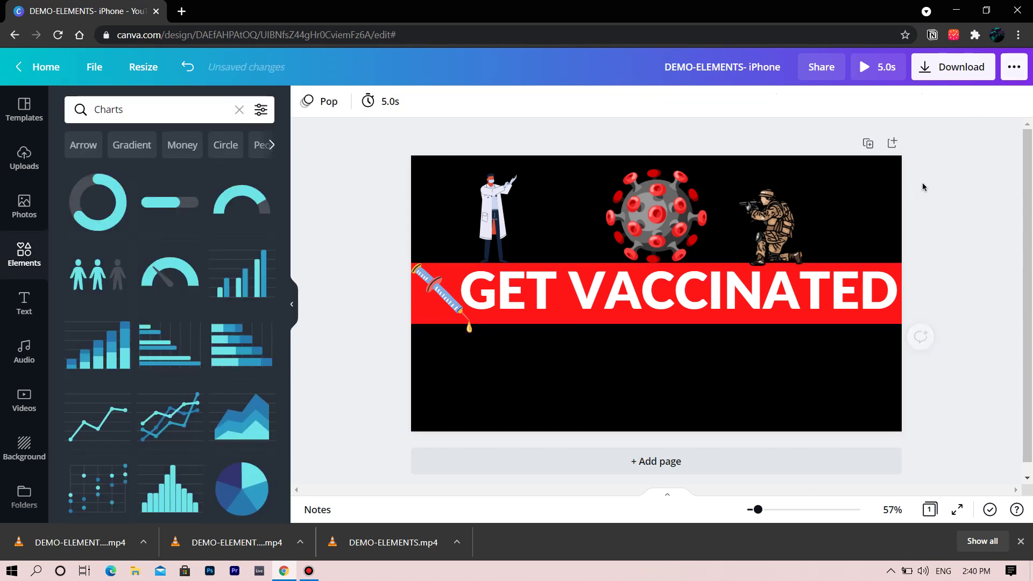
- Collapse the elements library and download the design as an MP4 Video
click(292, 308)
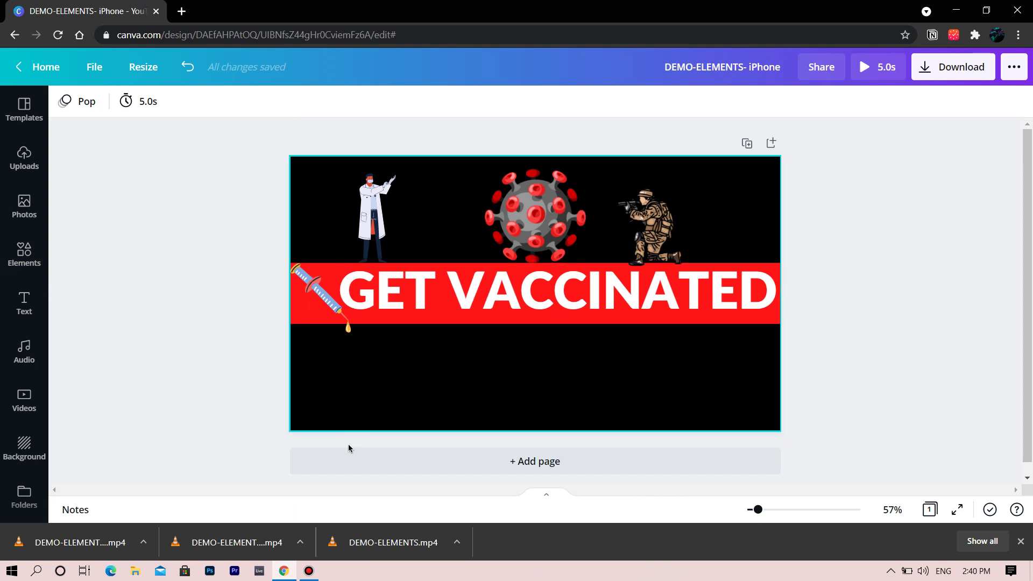
click(938, 80)
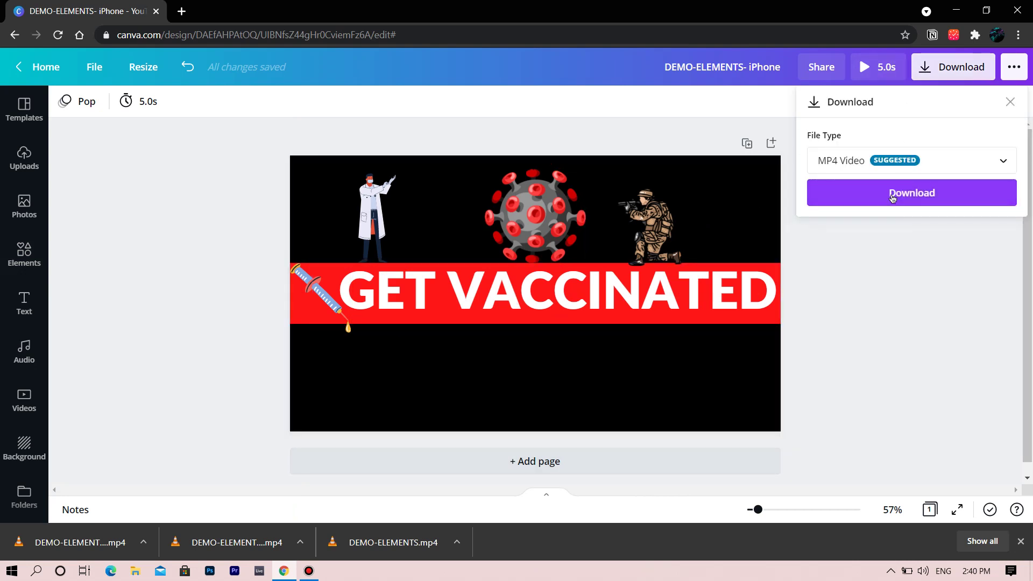
click(918, 198)
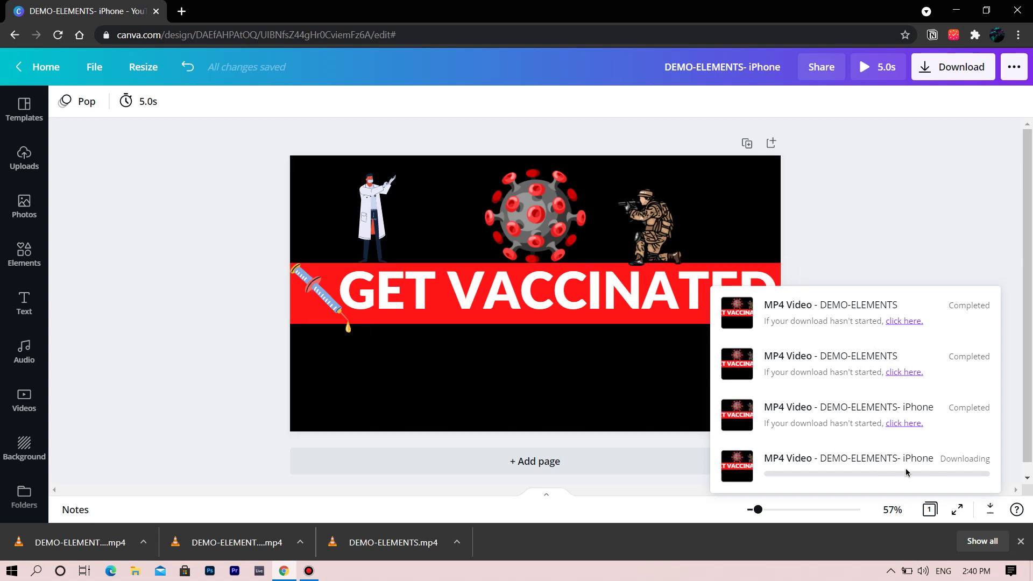
click(909, 221)
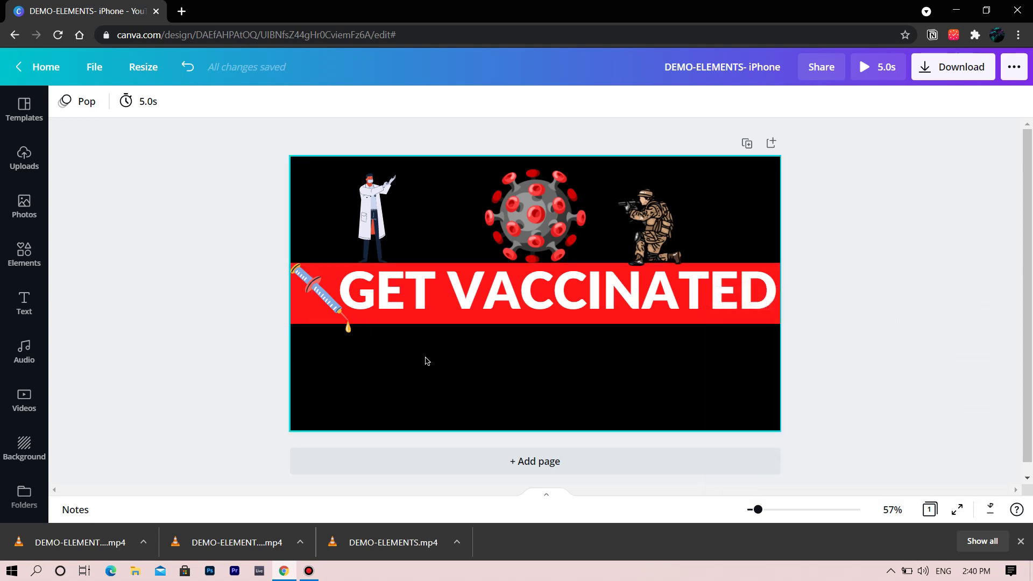